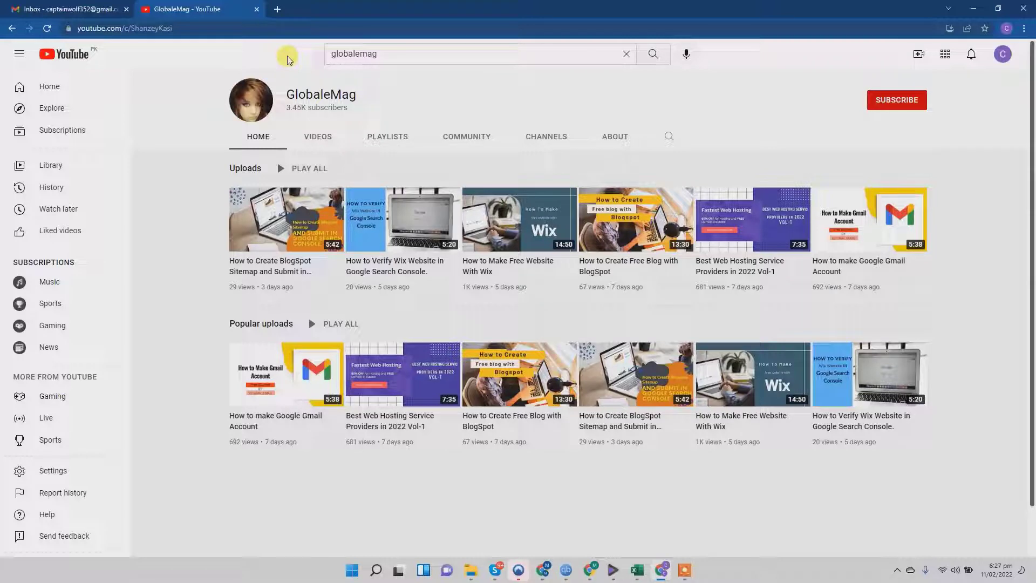
left_click(85, 11)
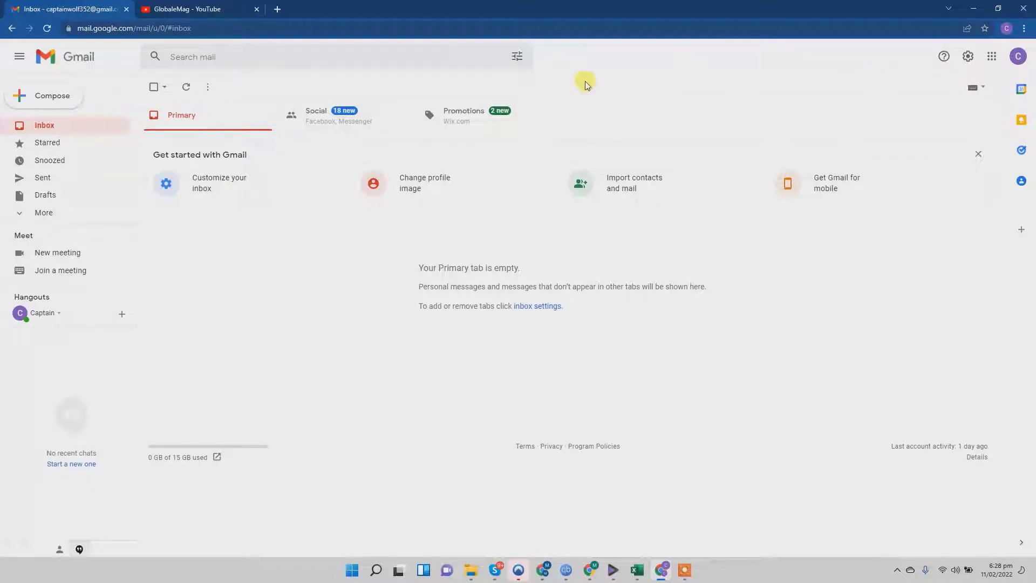
left_click(242, 9)
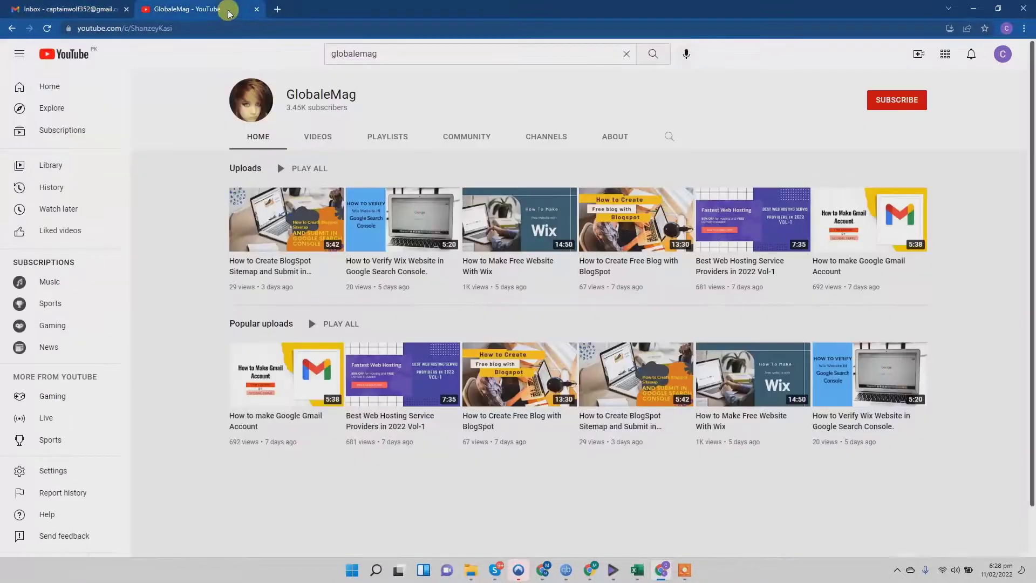
Step: Search the web for "google sites" in a new browser tab, open Google Sites and dismiss its welcome message
left_click(277, 10)
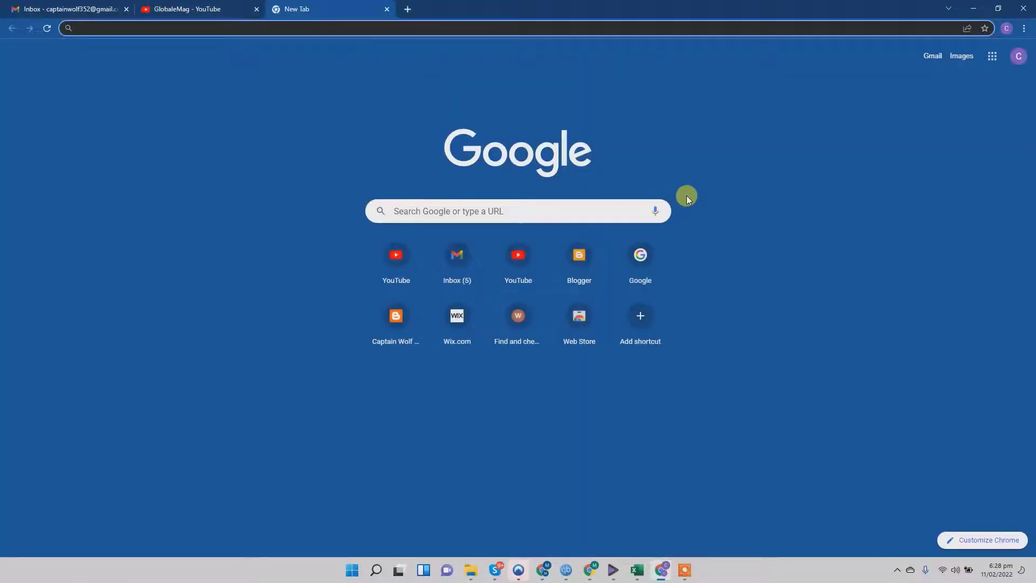
type("google sites")
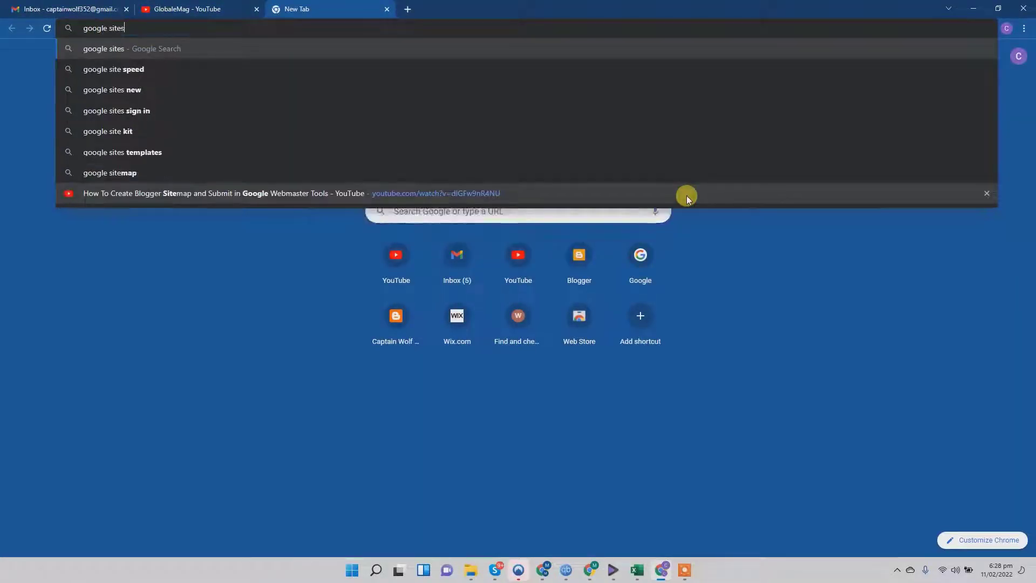
key("Return")
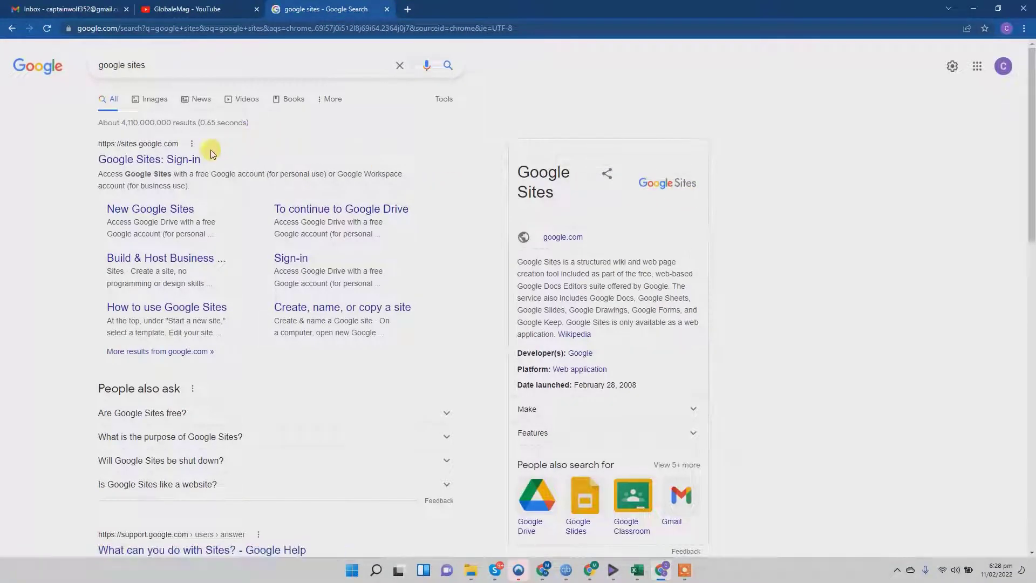
left_click(171, 161)
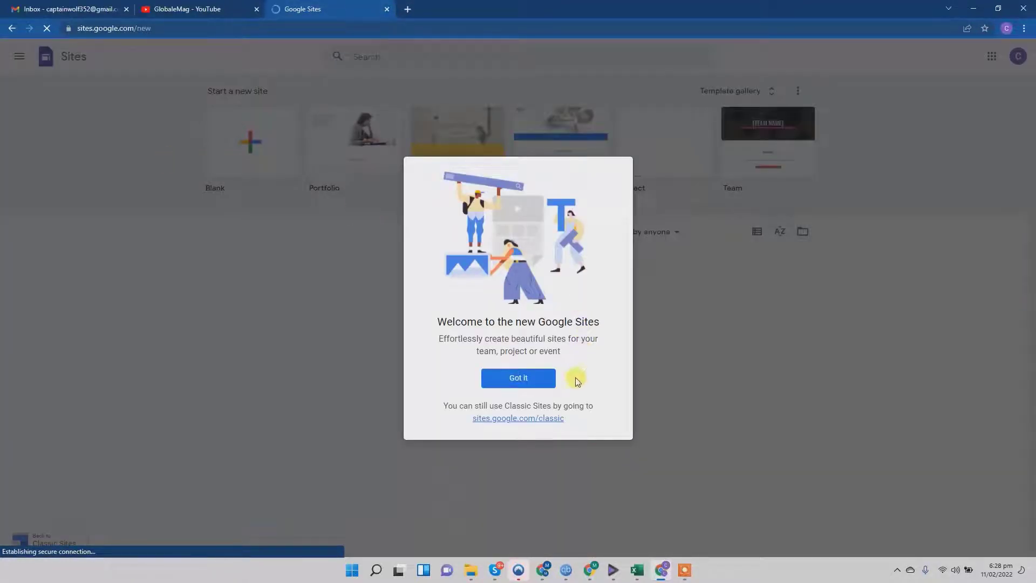
left_click(528, 378)
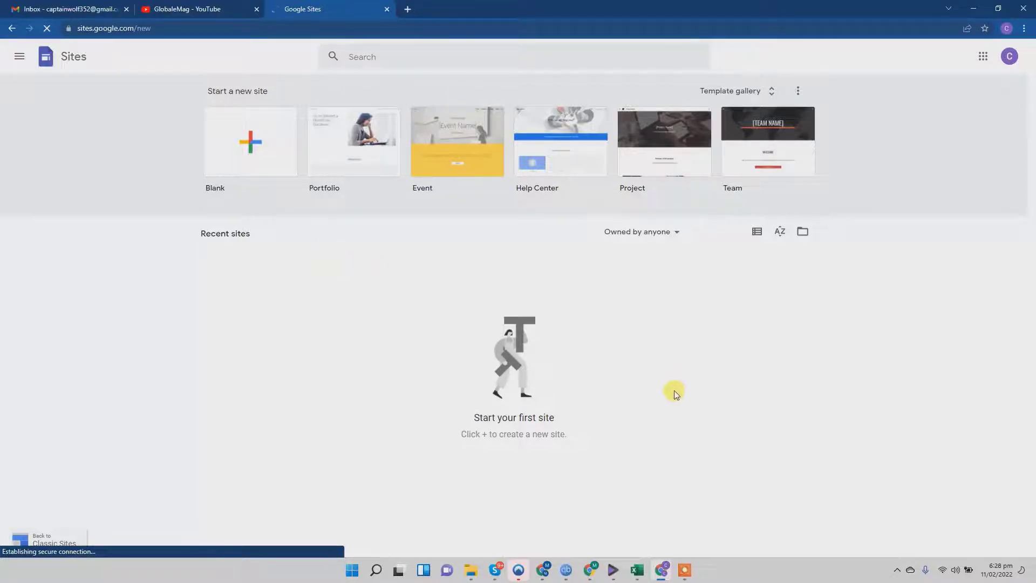
Step: Create a new blank site from the full template gallery and close the introductory tour
left_click(773, 91)
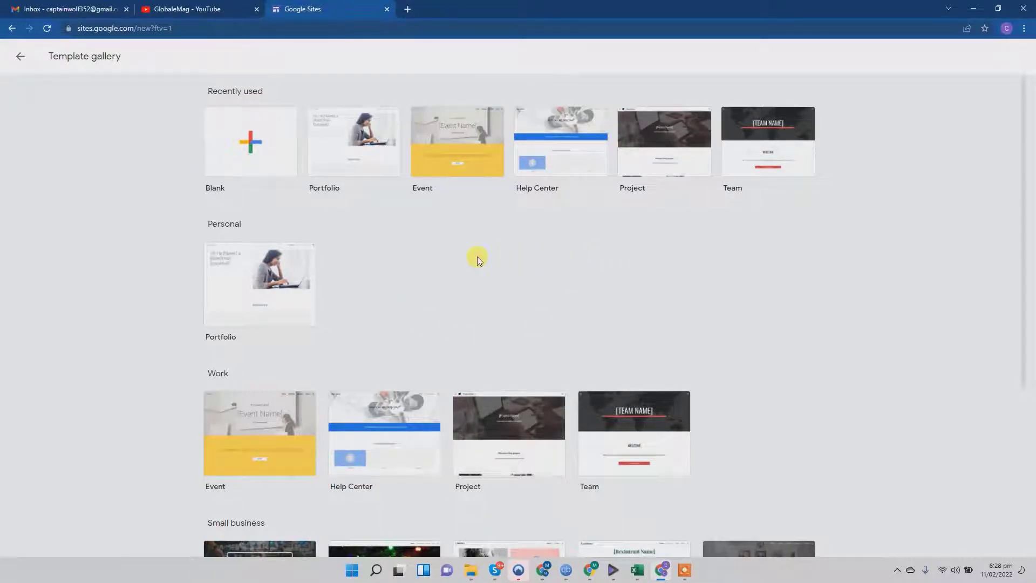
scroll(419, 270, "down", 2)
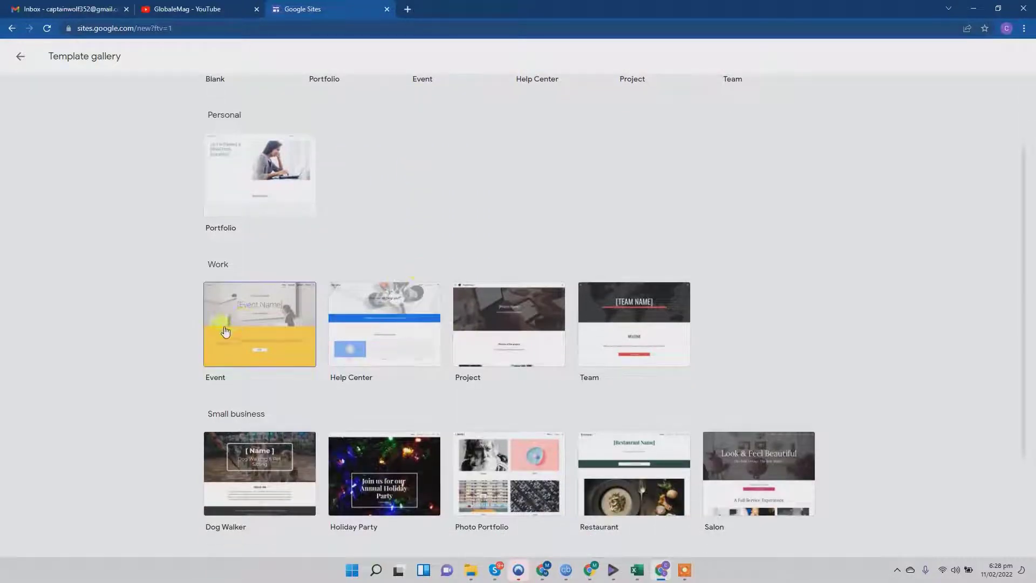
scroll(367, 330, "down", 2)
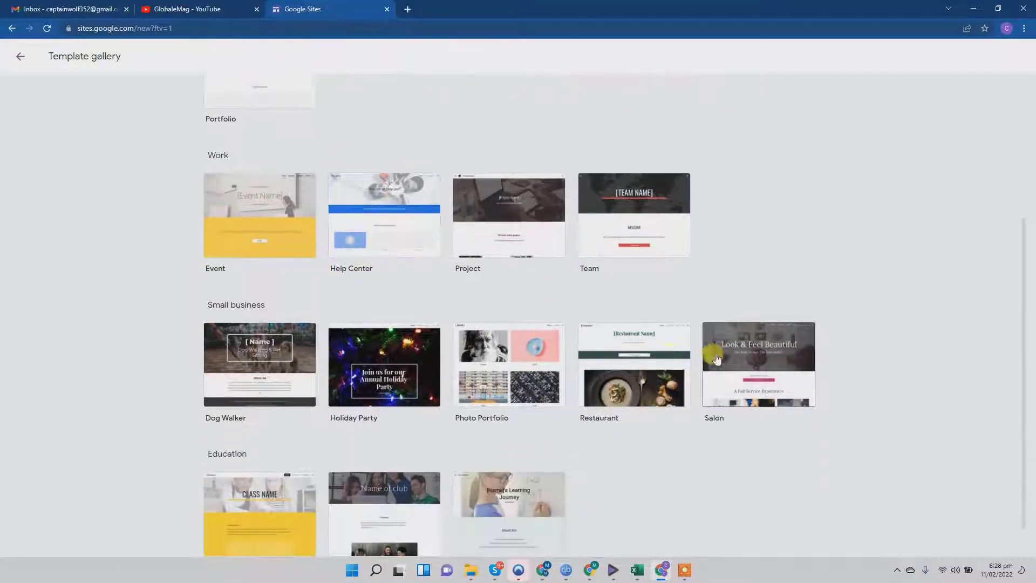
scroll(513, 351, "down", 1)
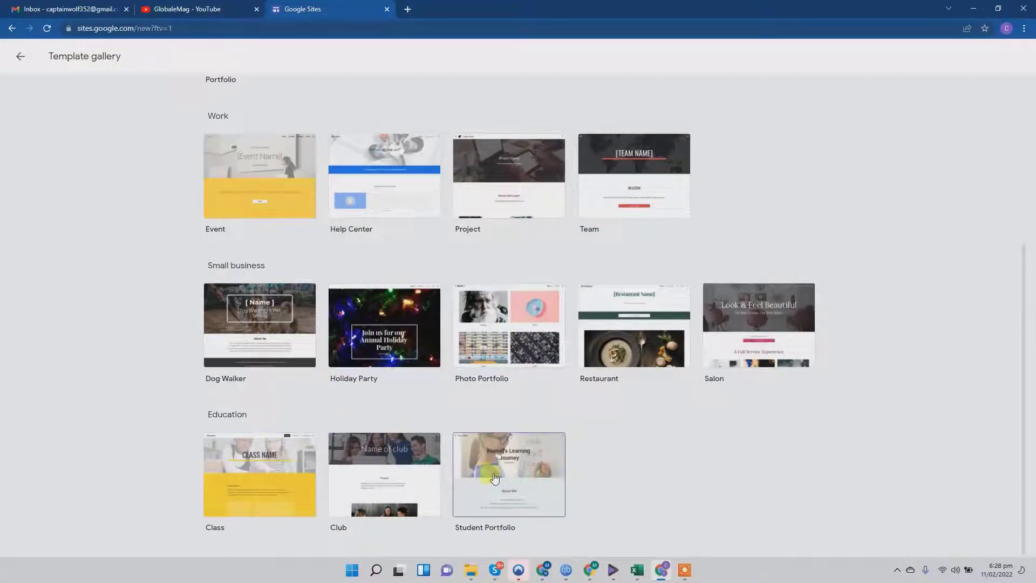
scroll(638, 469, "up", 4)
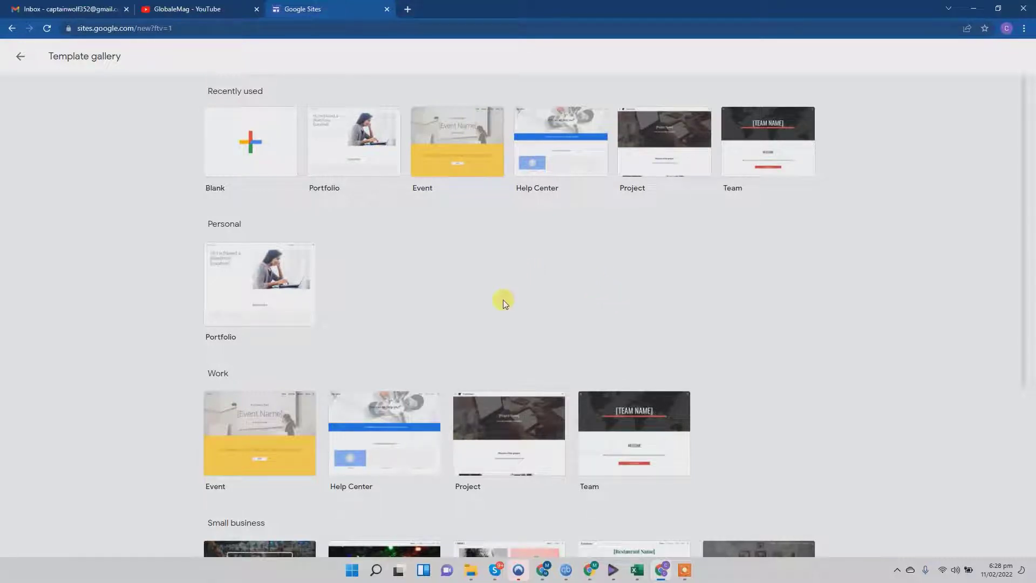
left_click(251, 150)
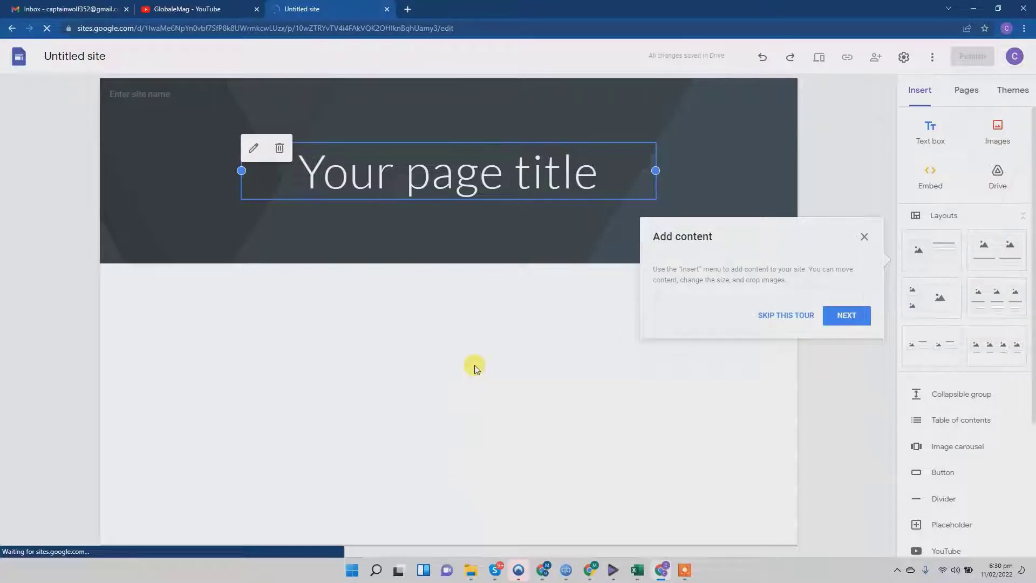
left_click(864, 237)
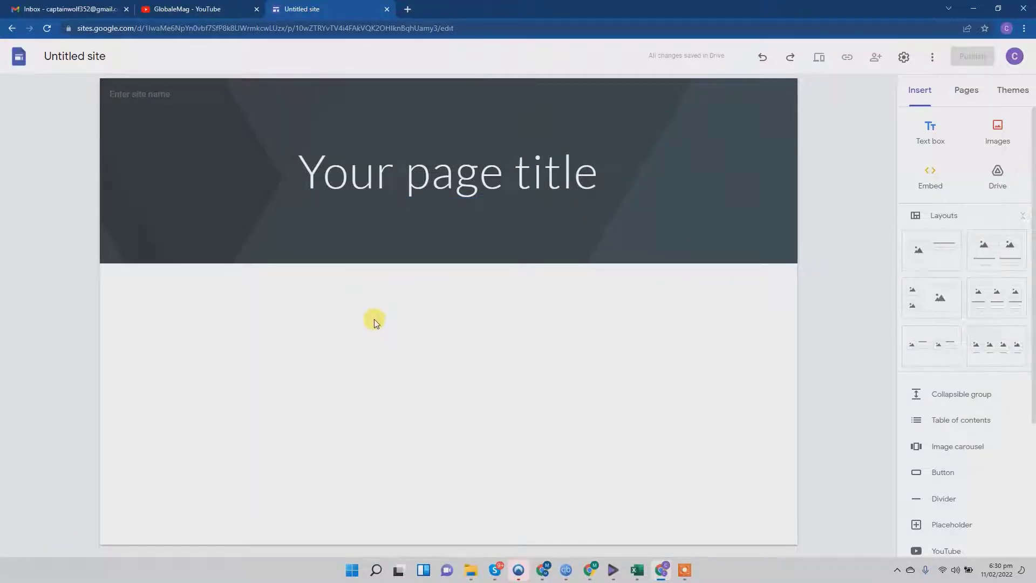
Step: Replace the page title with "Captain Wolf World" and widen its text box so the title fits on one line
left_click(446, 179)
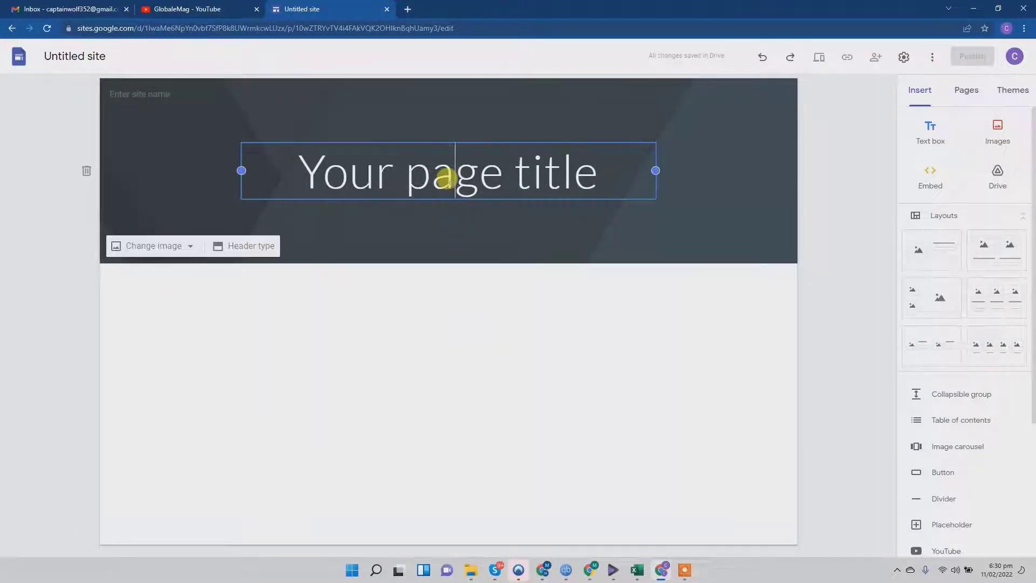
triple_click(447, 180)
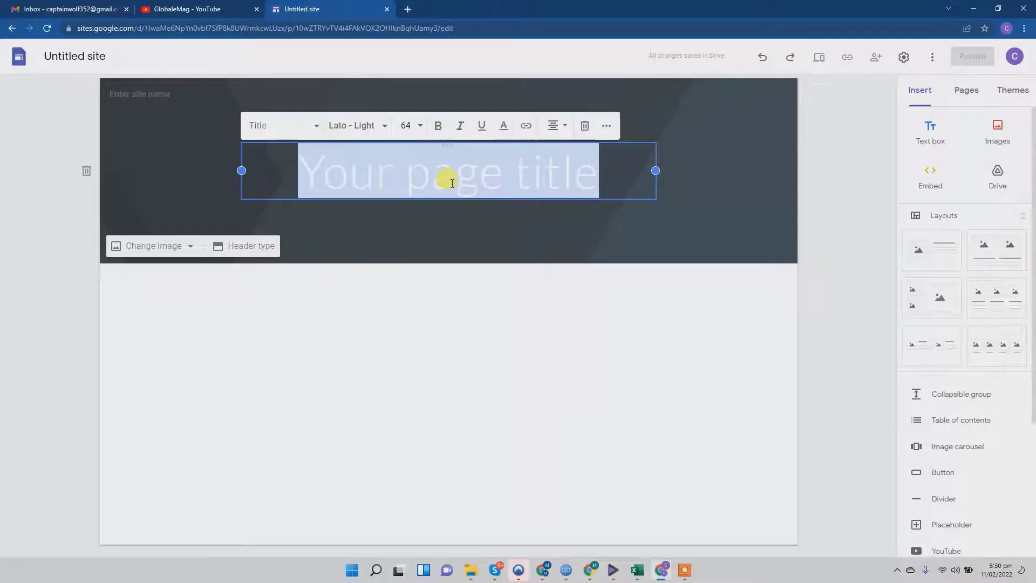
type("Captain")
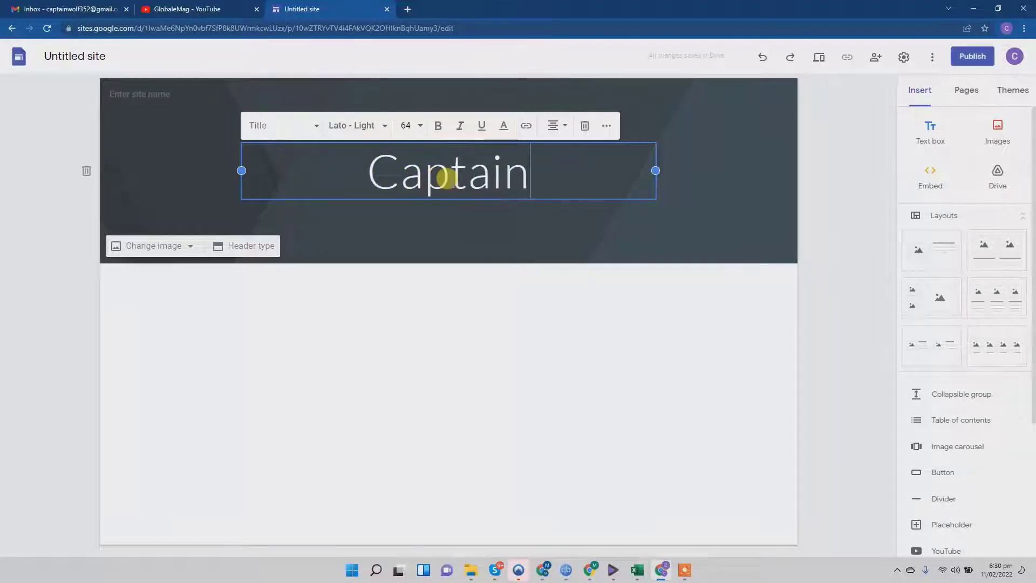
type(" Worl")
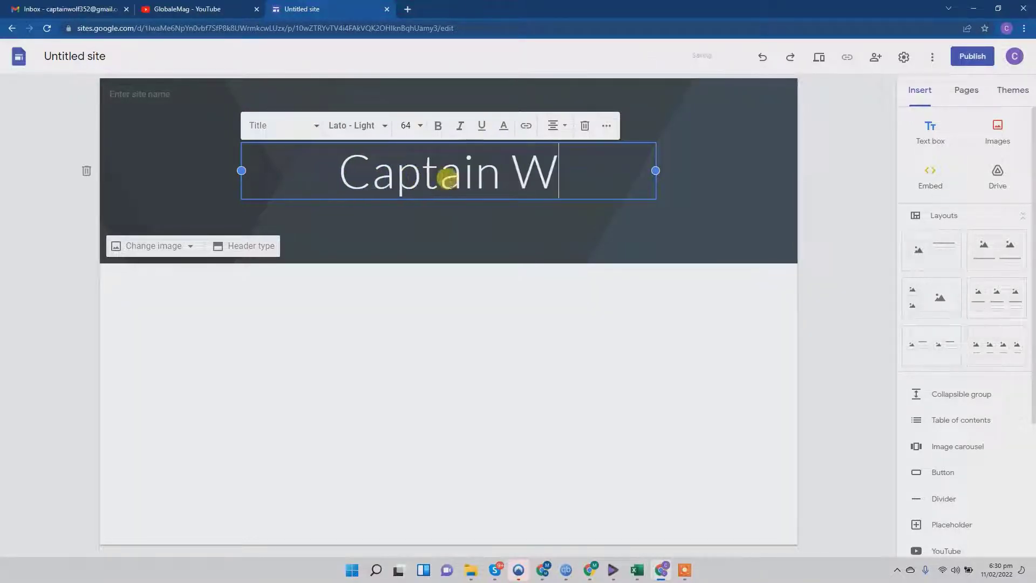
key("BackSpace")
key("BackSpace")
type("lf World")
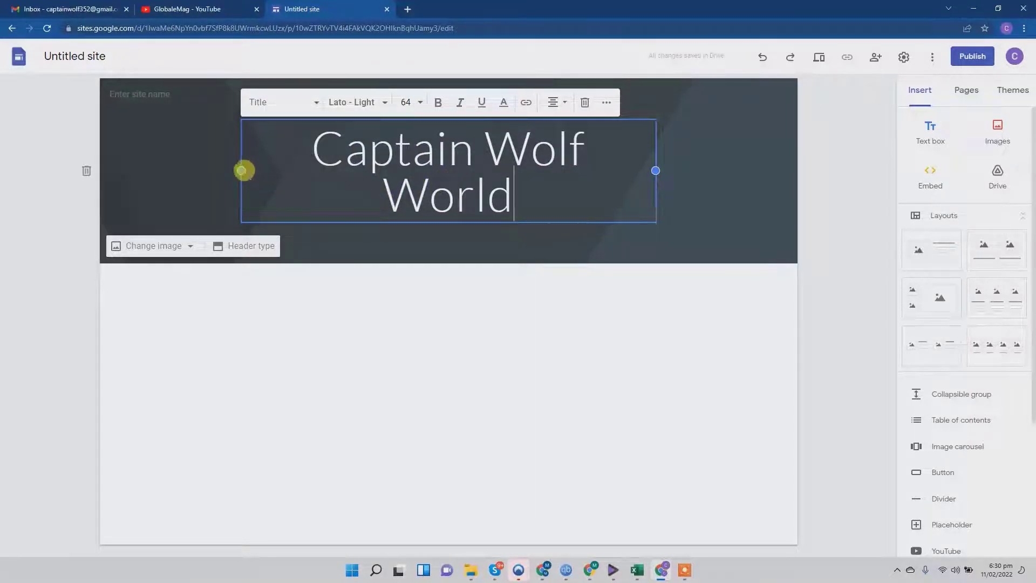
left_click_drag(240, 171, 188, 170)
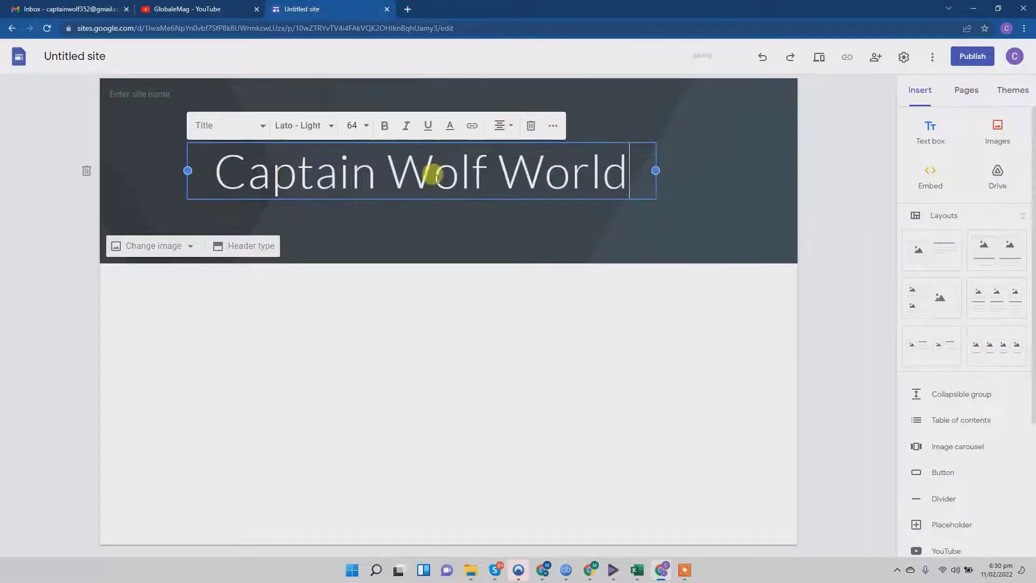
Step: Format the whole page title in the Georgia font at size 48
left_click(474, 172)
triple_click(474, 172)
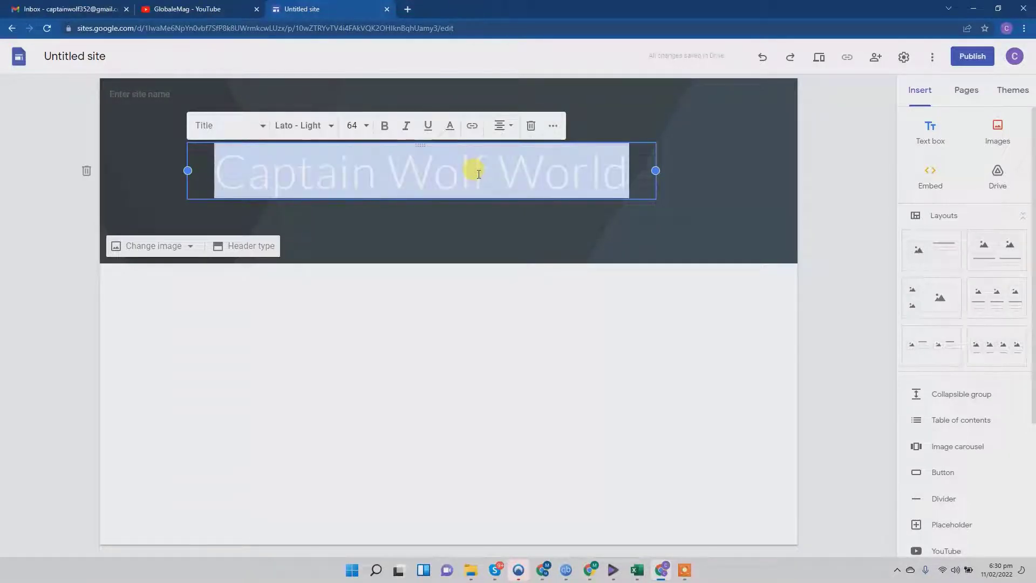
left_click(323, 125)
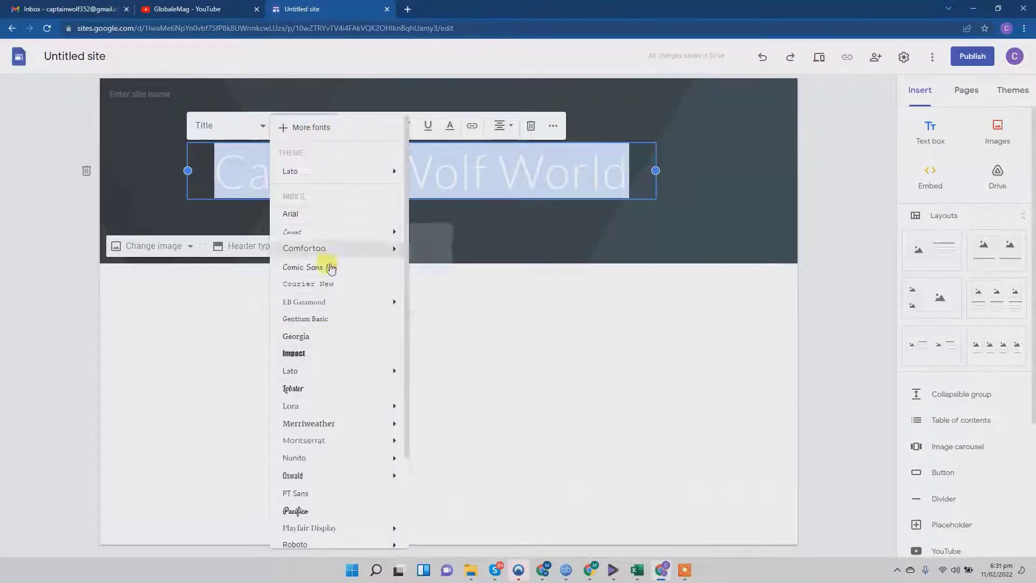
left_click(296, 336)
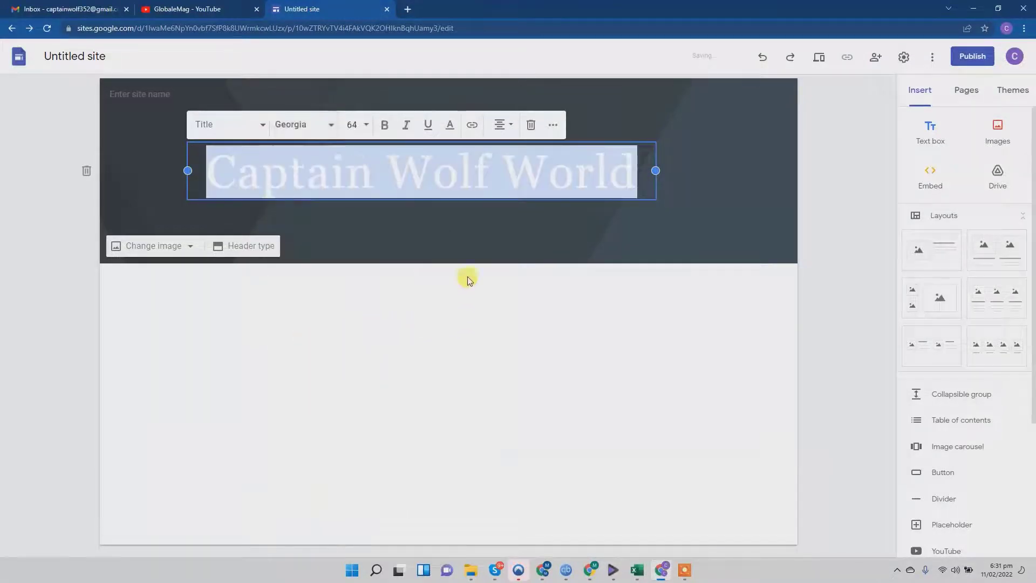
left_click(354, 126)
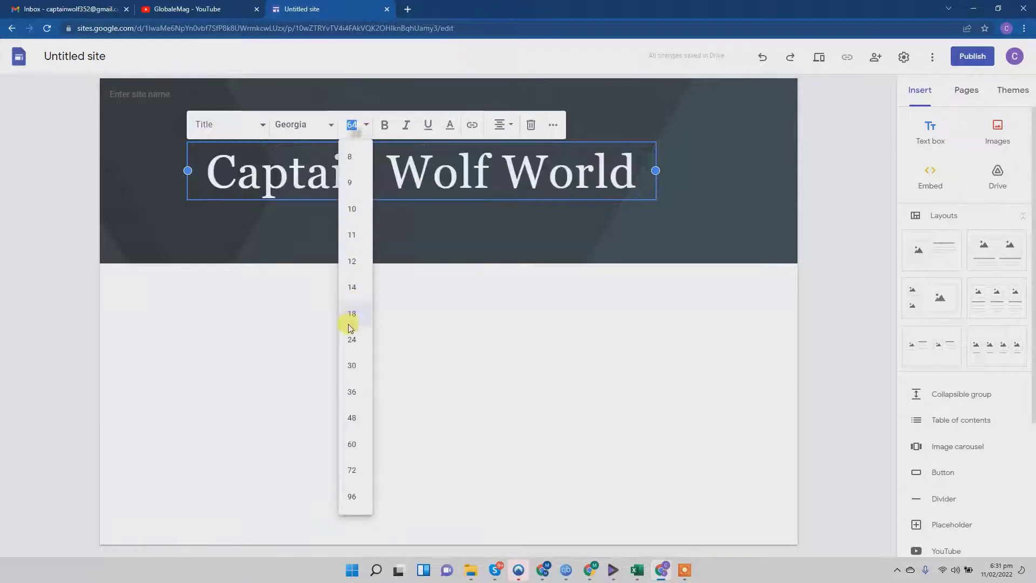
left_click(352, 418)
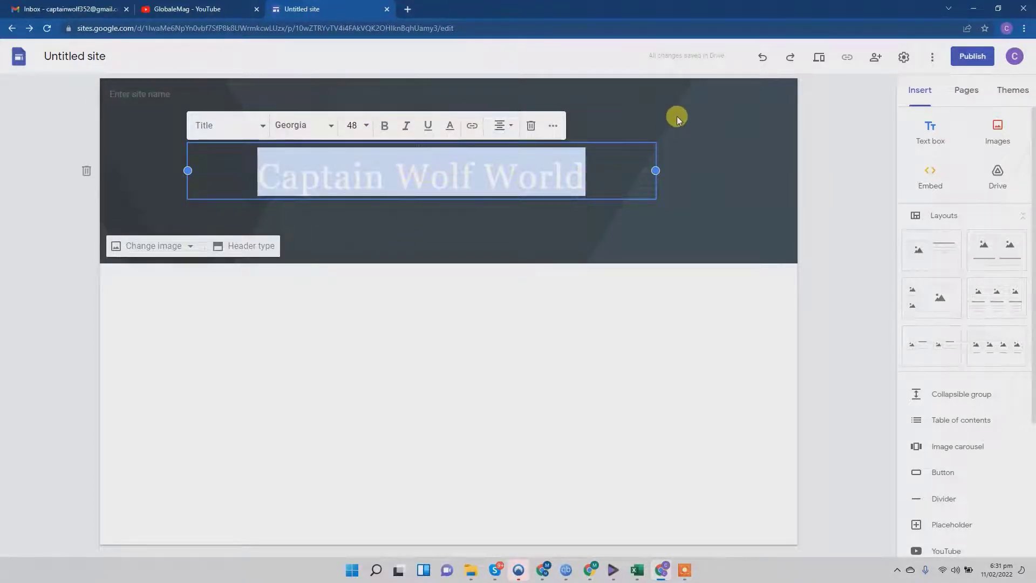
left_click(422, 226)
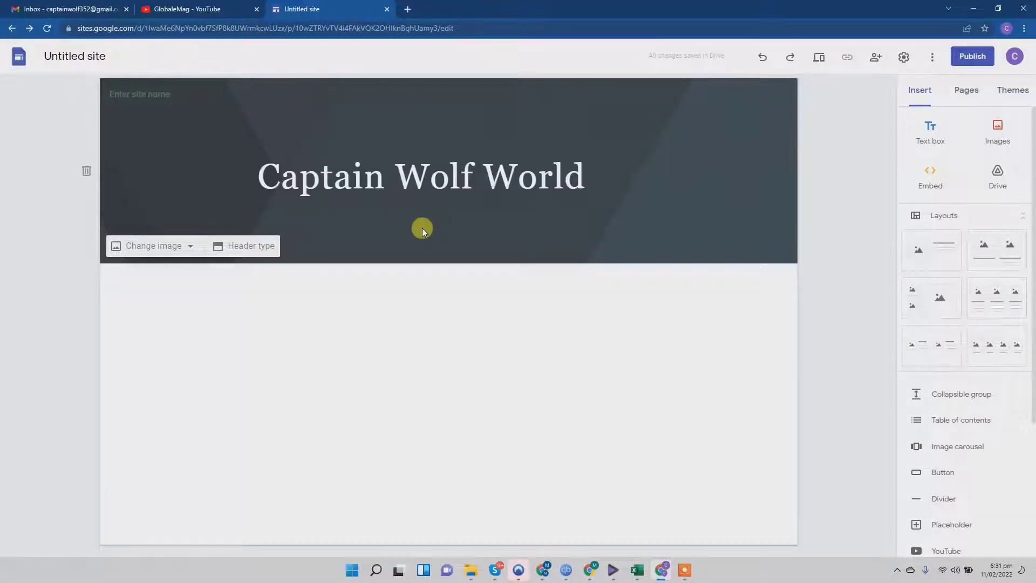
left_click(406, 325)
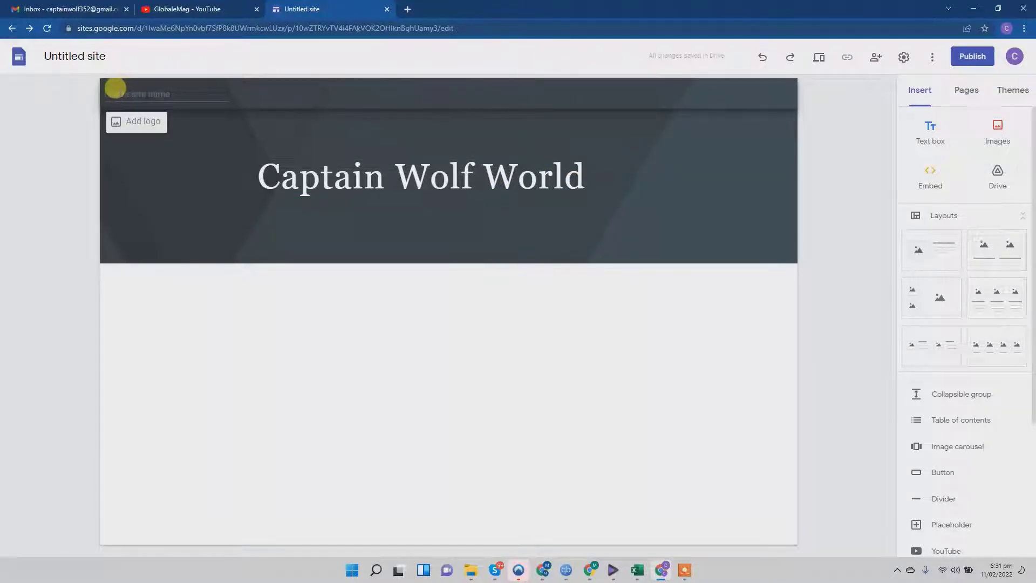
Step: Enter "captain wolf world" as the site name in the page header
left_click(174, 94)
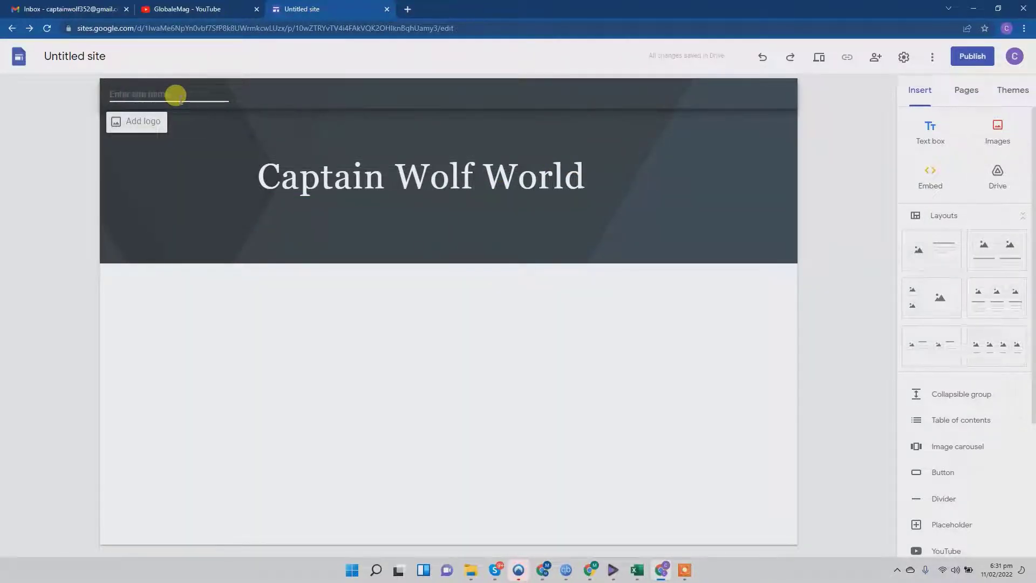
type("captain")
key("BackSpace")
key("BackSpace")
type("wolf world")
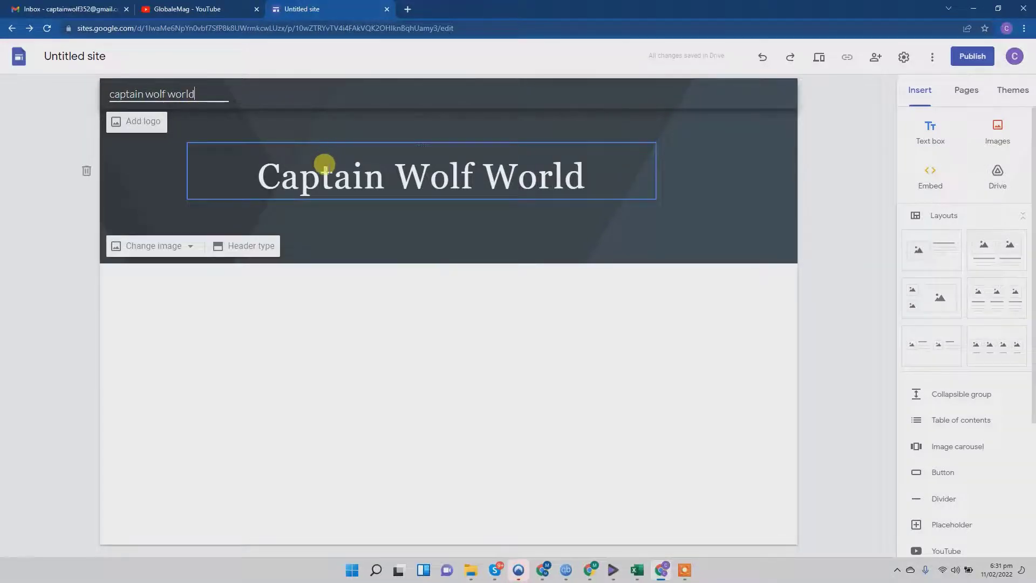
left_click(324, 158)
left_click(332, 305)
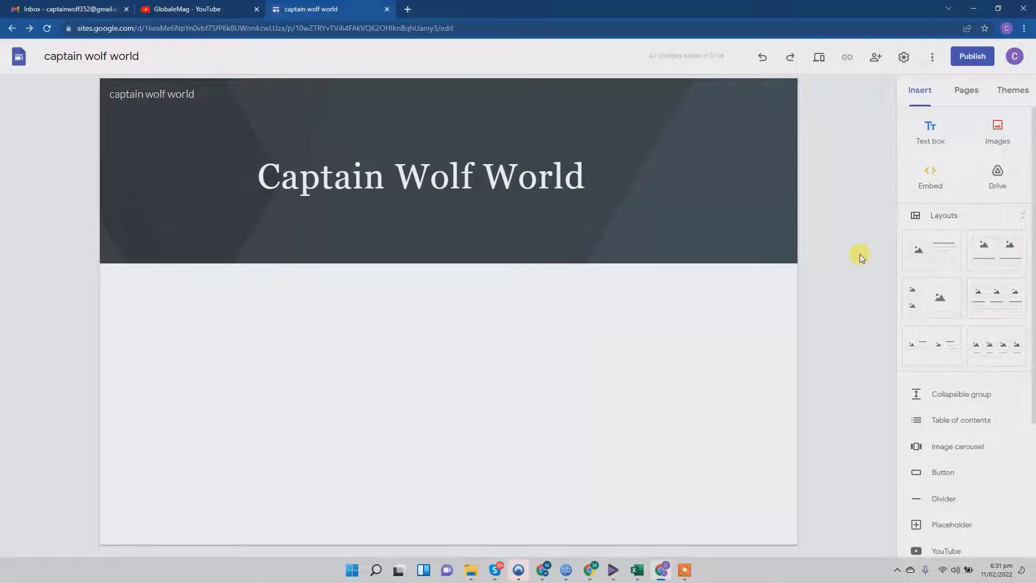
Step: Look through the content elements that can be inserted and the available site themes
scroll(903, 356, "down", 2)
scroll(902, 356, "down", 2)
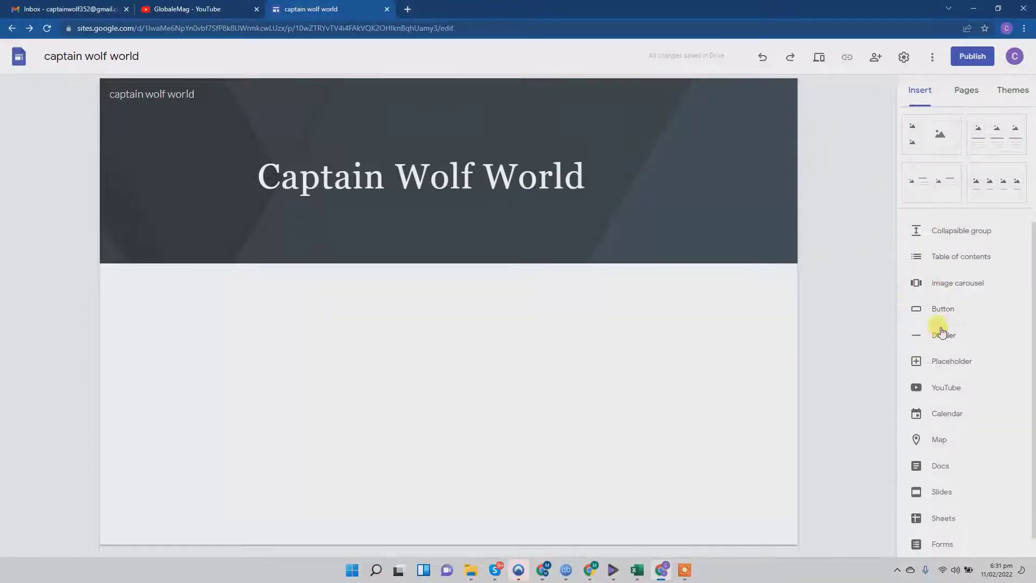
scroll(910, 341, "down", 1)
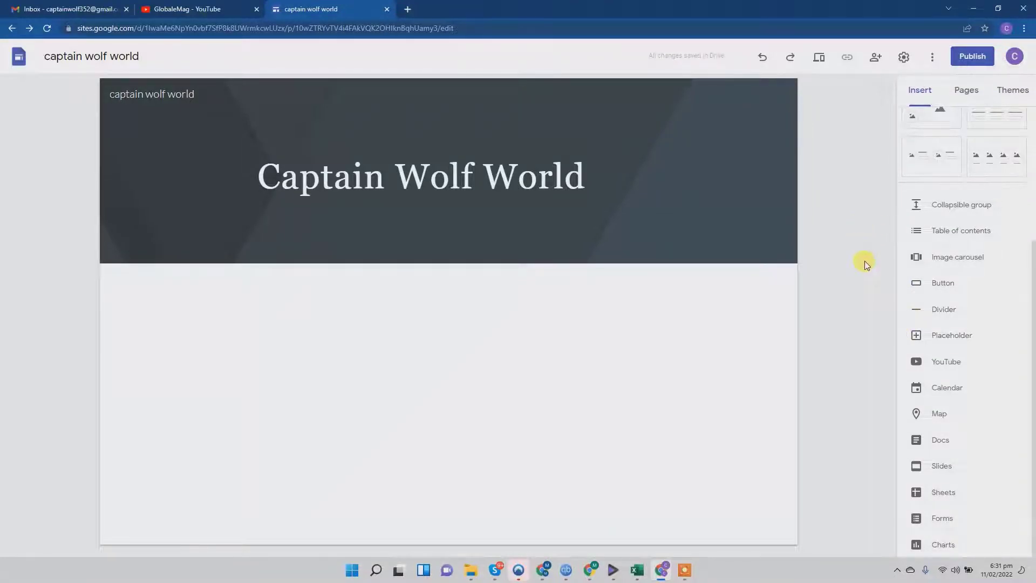
scroll(967, 235, "up", 4)
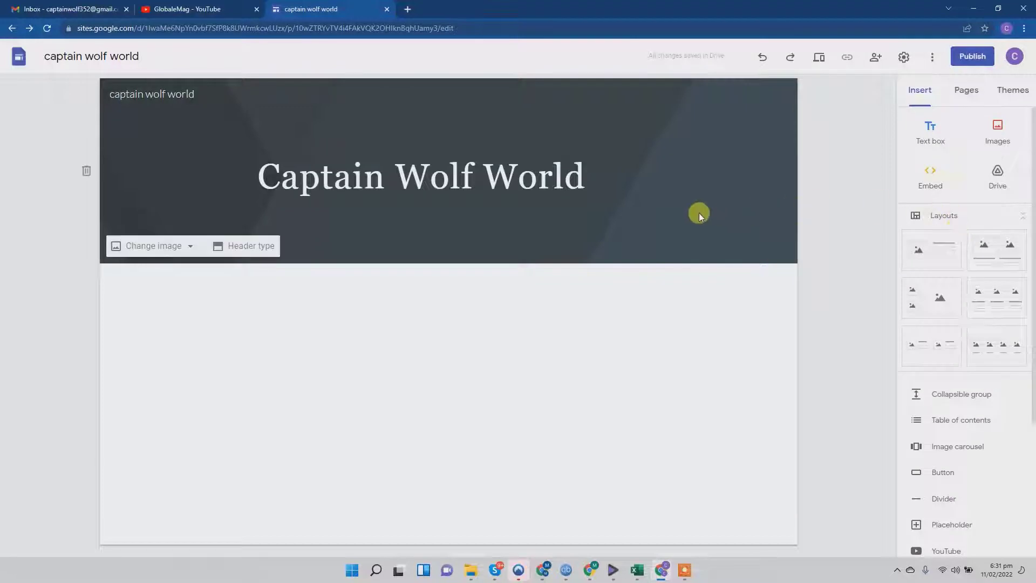
left_click(1014, 97)
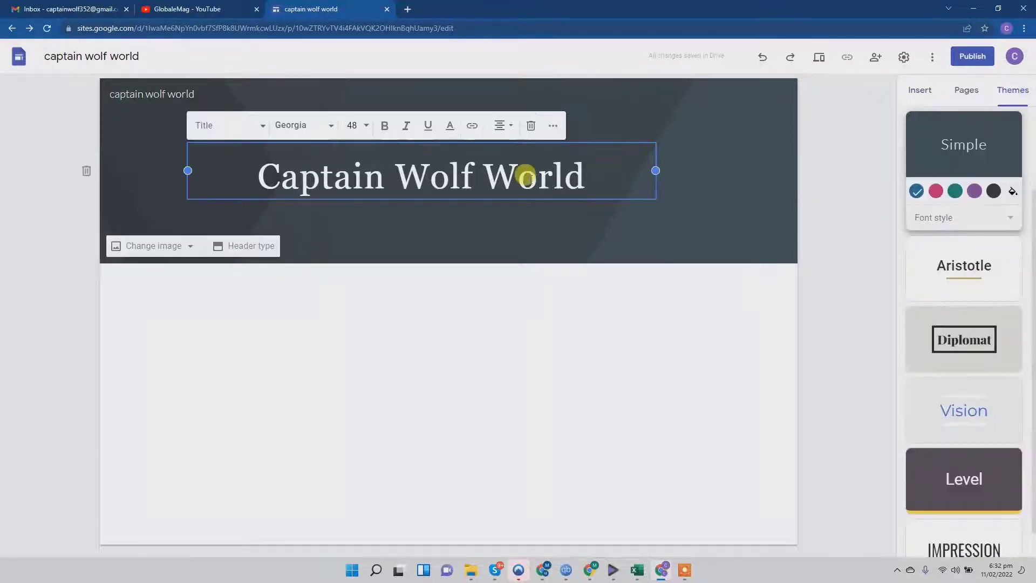
left_click(817, 278)
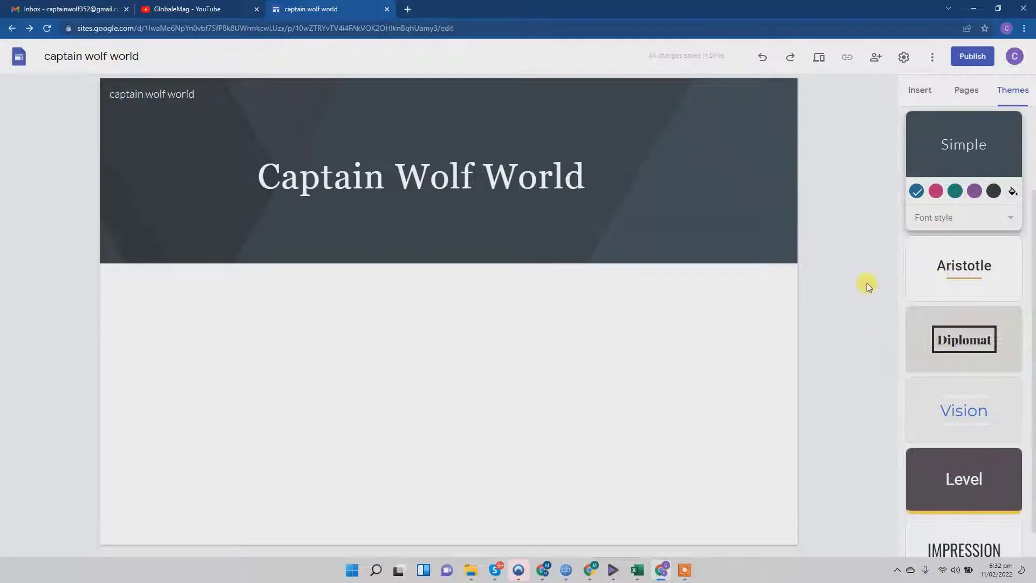
Step: Apply the Level theme in its yellow colour variant to the site
scroll(984, 310, "down", 1)
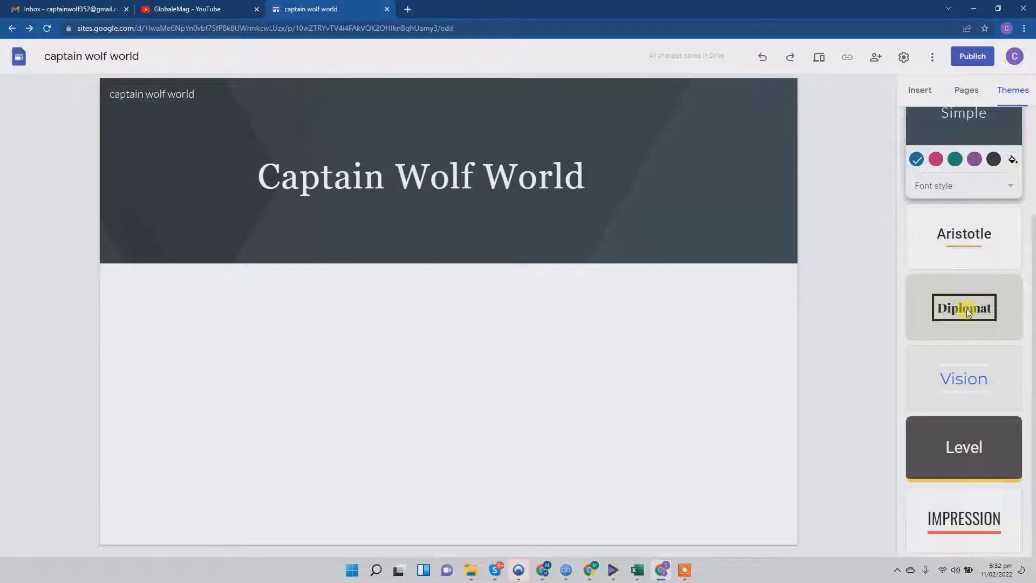
left_click(971, 443)
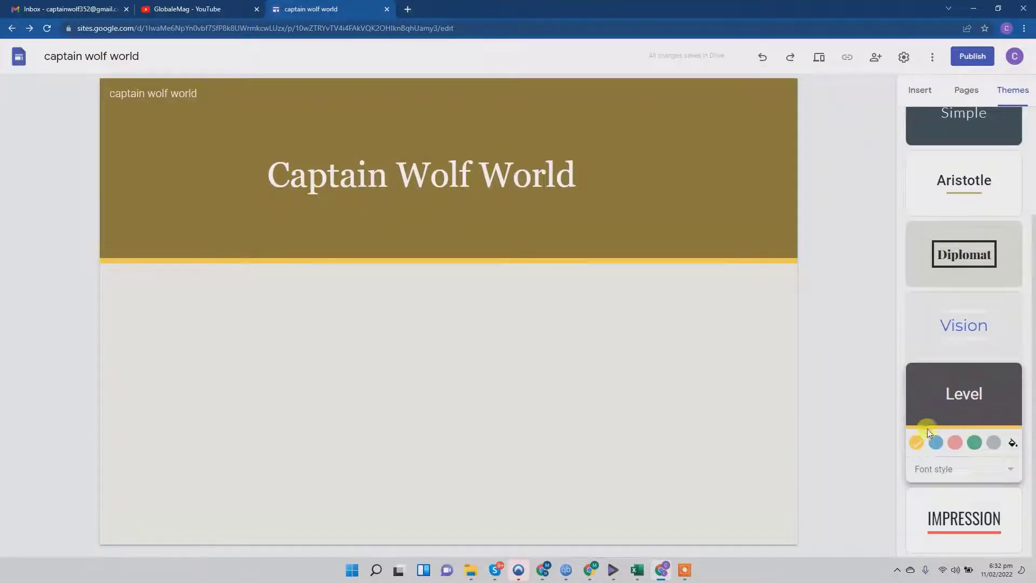
left_click(936, 443)
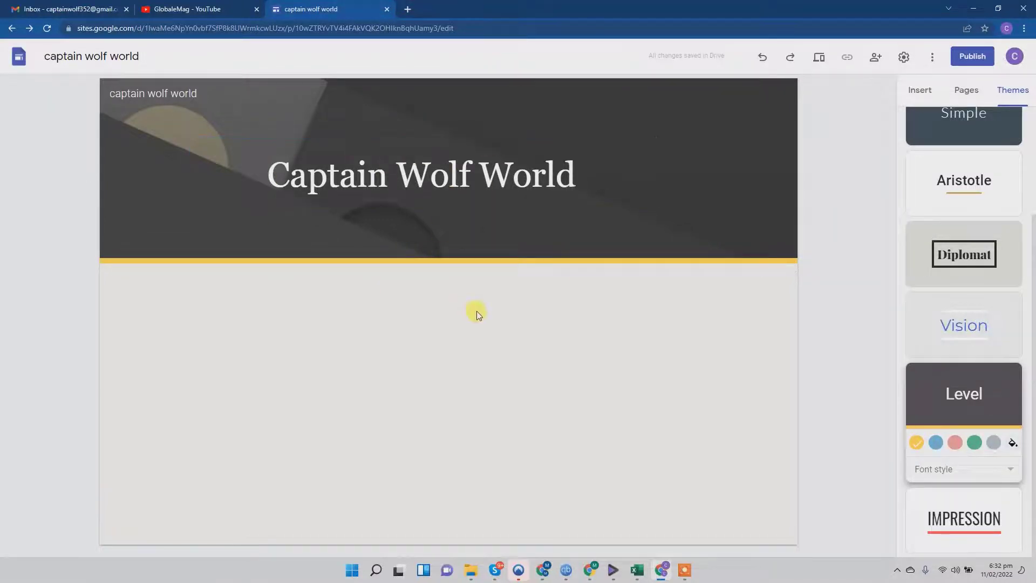
scroll(939, 300, "up", 3)
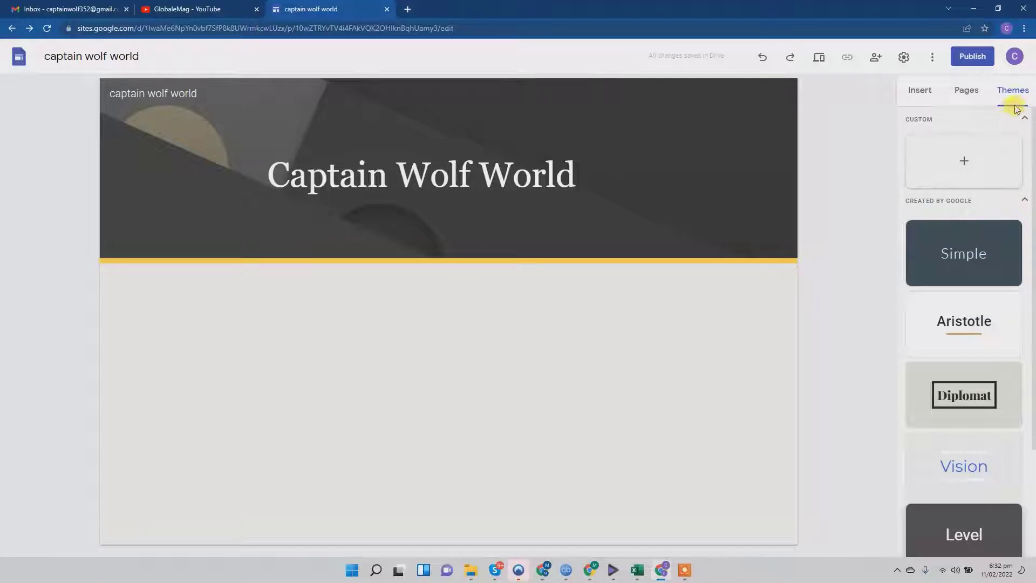
Step: Add a layout with one media placeholder beside a text block below the header, and search YouTube for "globalemag" to fill the placeholder
left_click(921, 93)
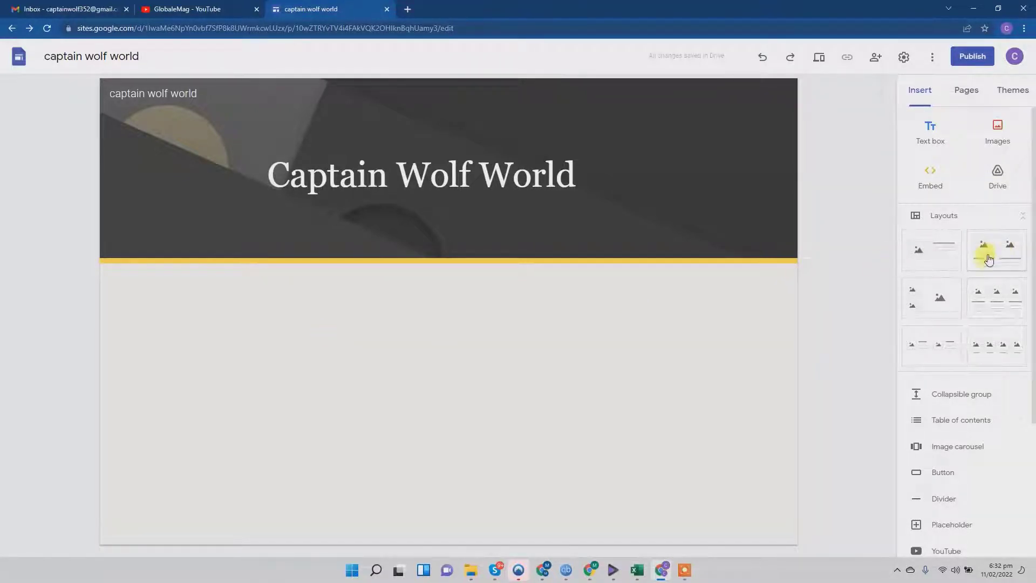
left_click(939, 251)
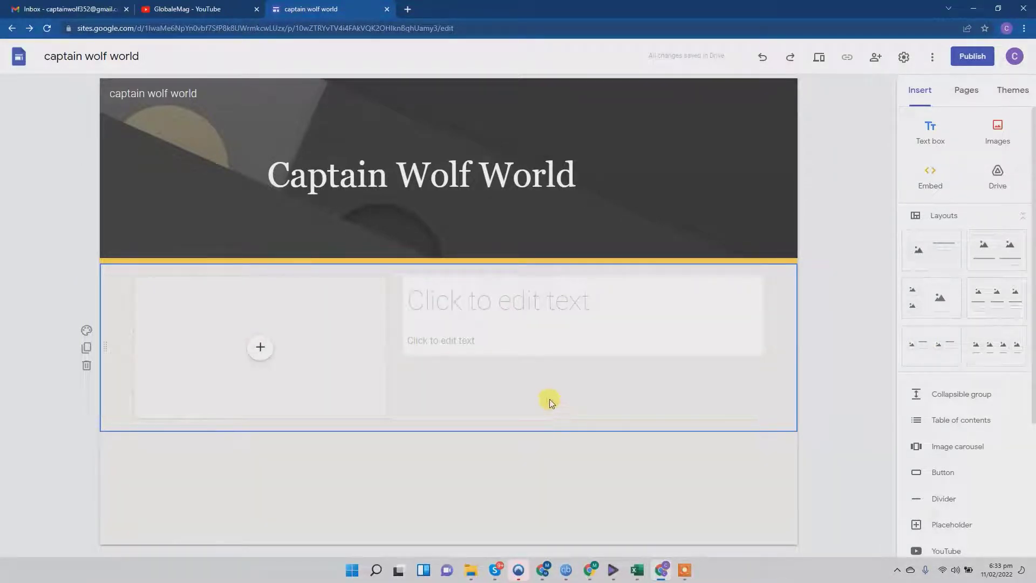
left_click(261, 349)
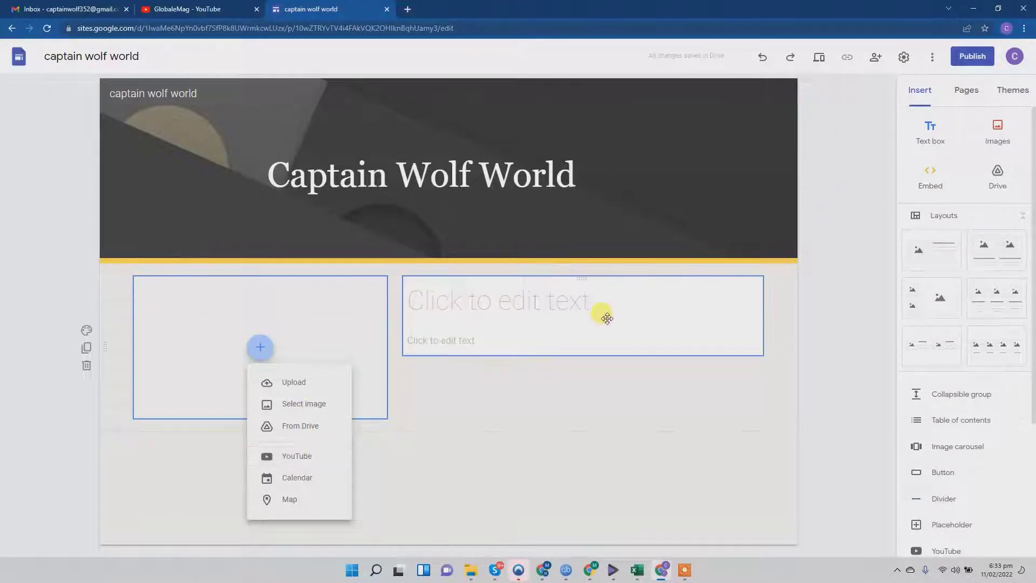
left_click(306, 458)
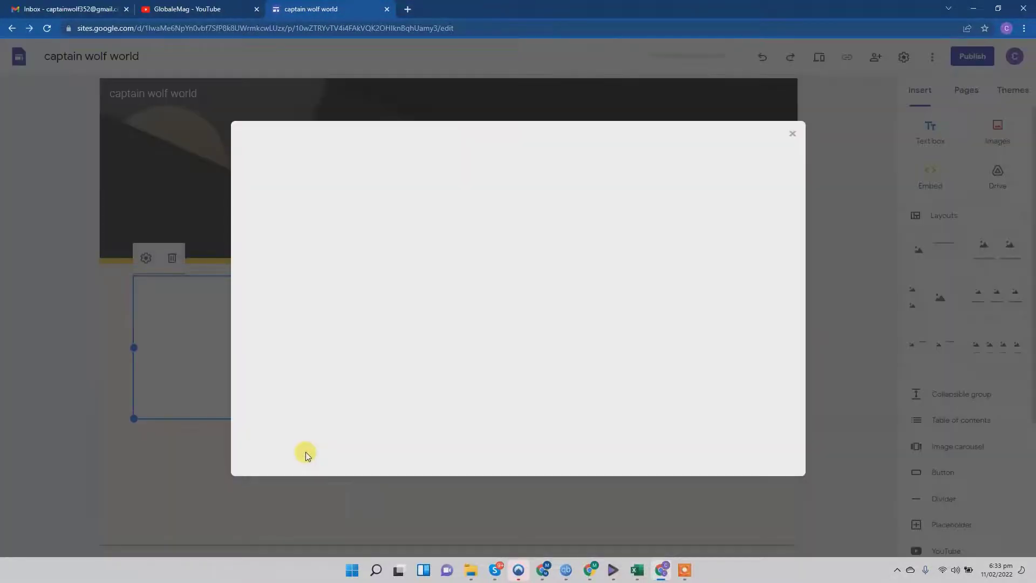
left_click(342, 200)
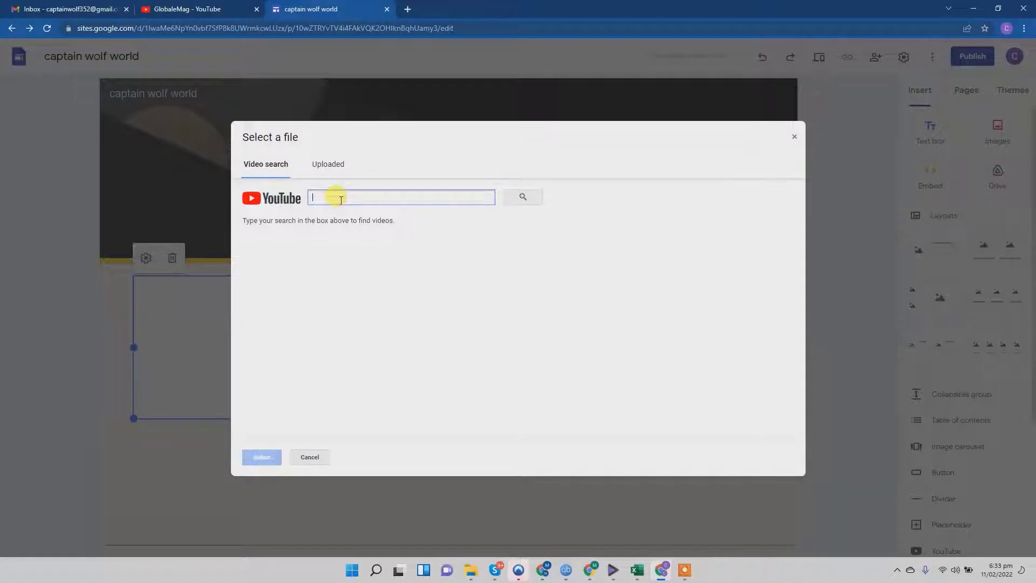
type("glob")
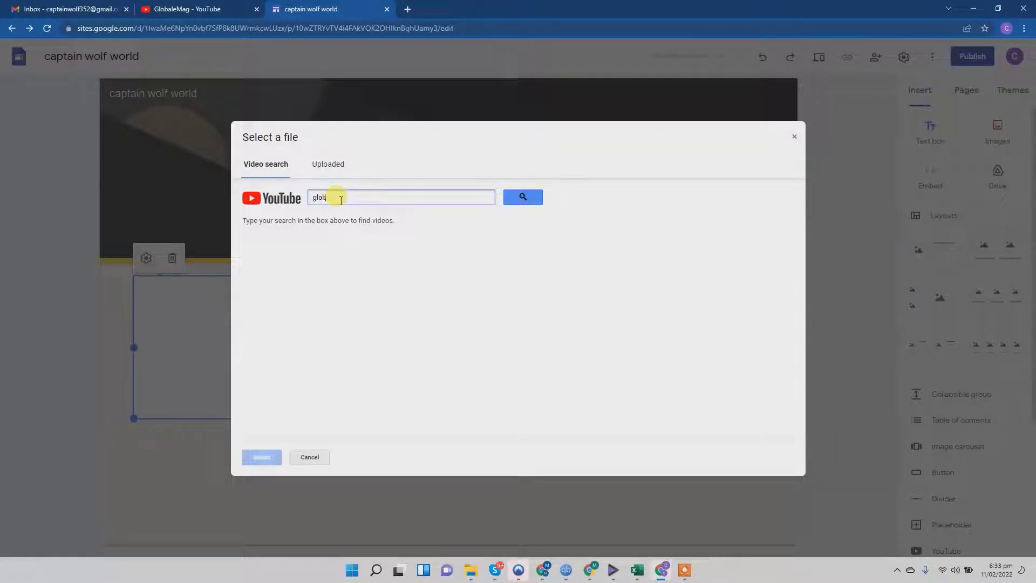
type("alemag")
key("Return")
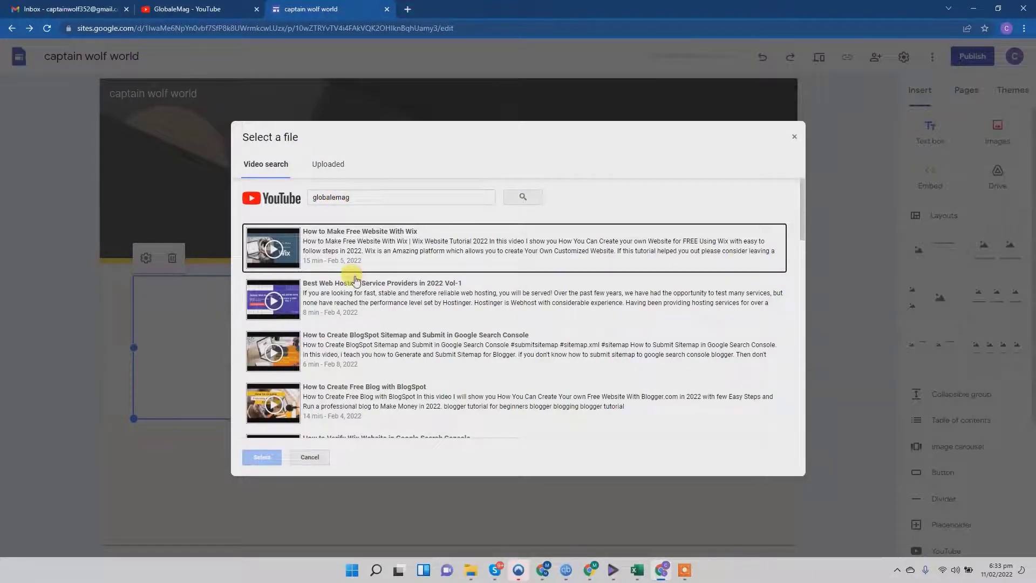
Step: Insert the YouTube video "How to Create Free Blog with BlogSpot" into the media placeholder
scroll(360, 309, "down", 2)
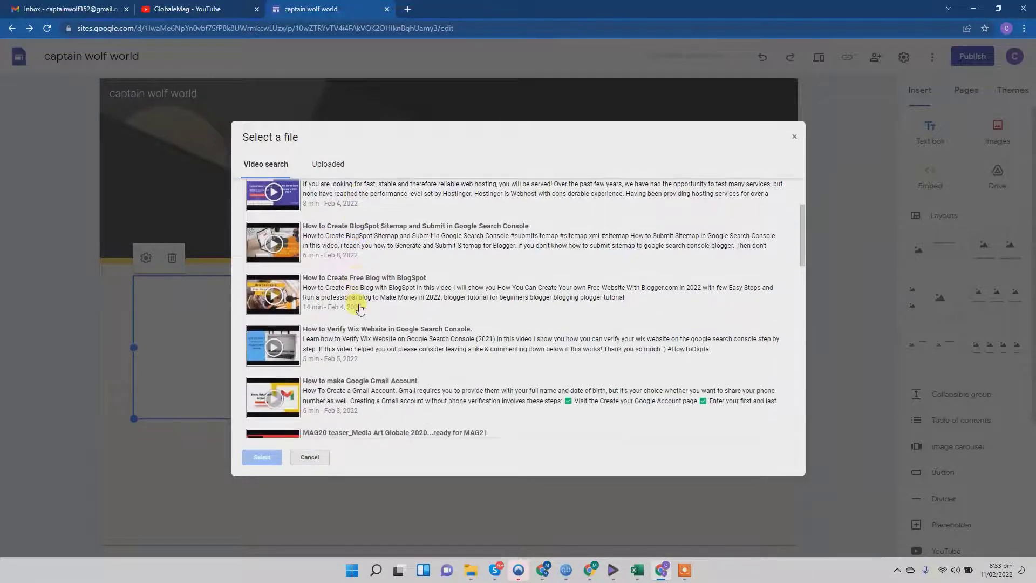
scroll(360, 308, "down", 2)
scroll(361, 302, "up", 2)
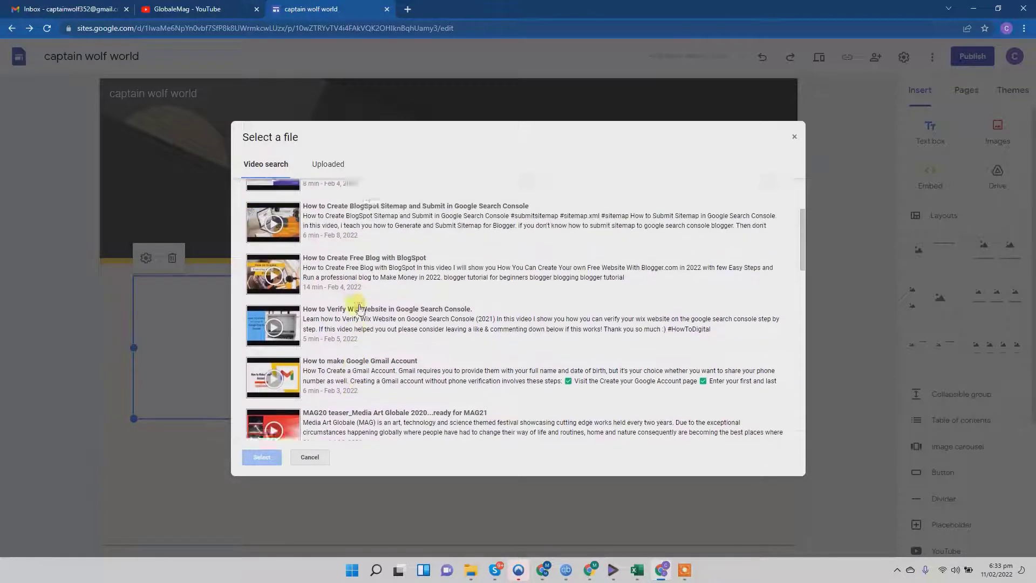
left_click(365, 292)
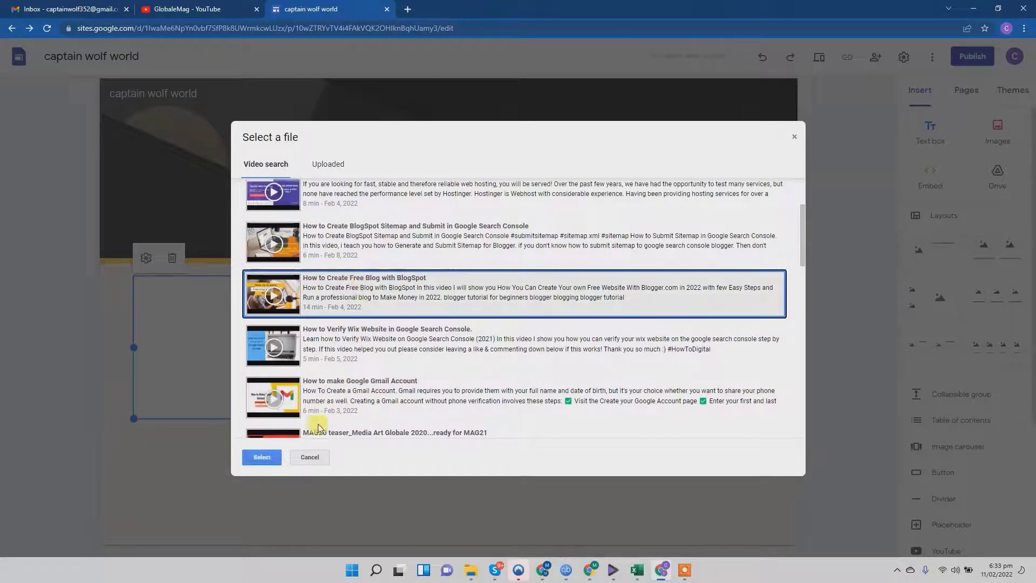
left_click(264, 460)
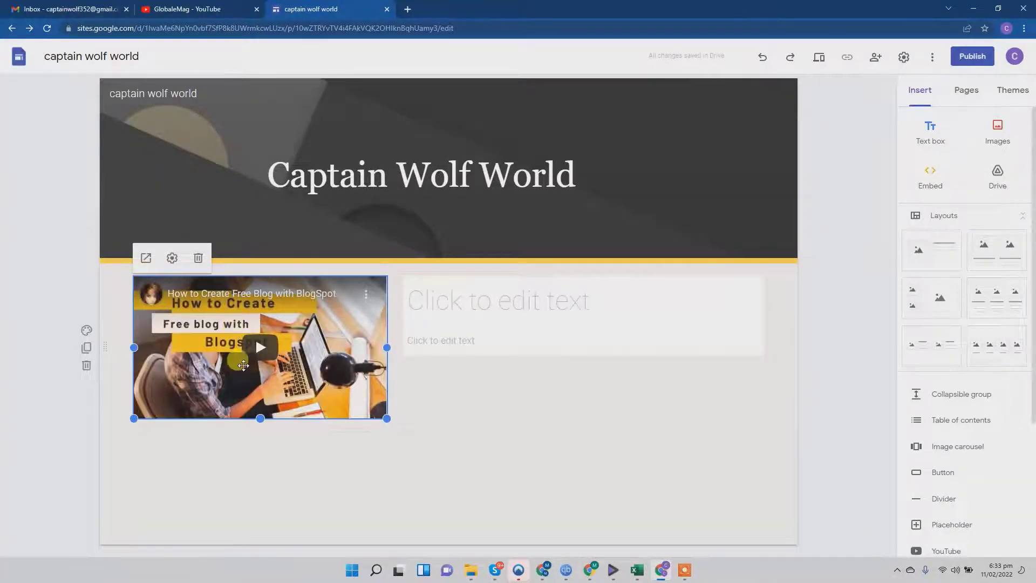
Step: Enter "How to create your free Blog site" as the heading beside the video
left_click(497, 300)
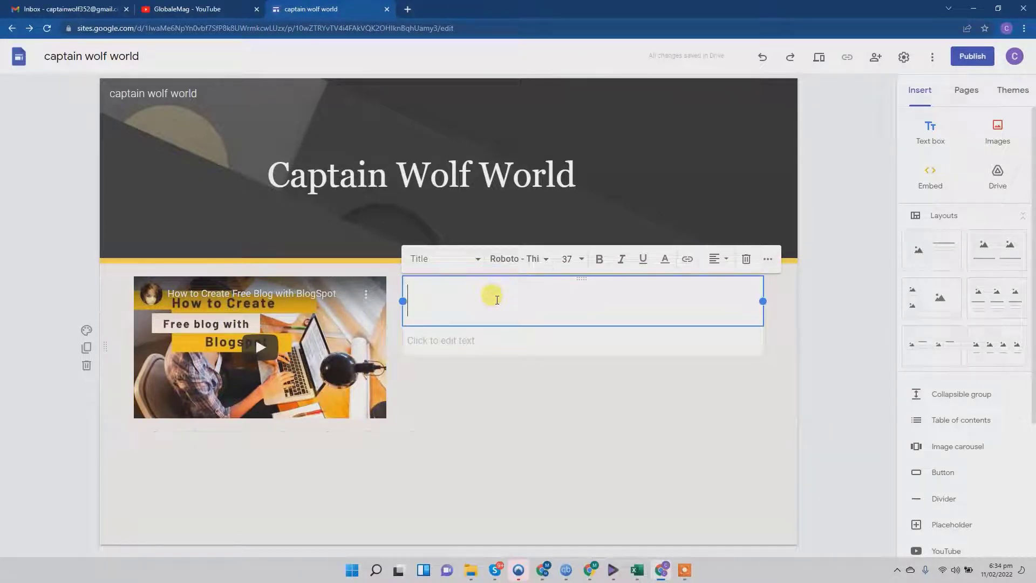
type("How to create ")
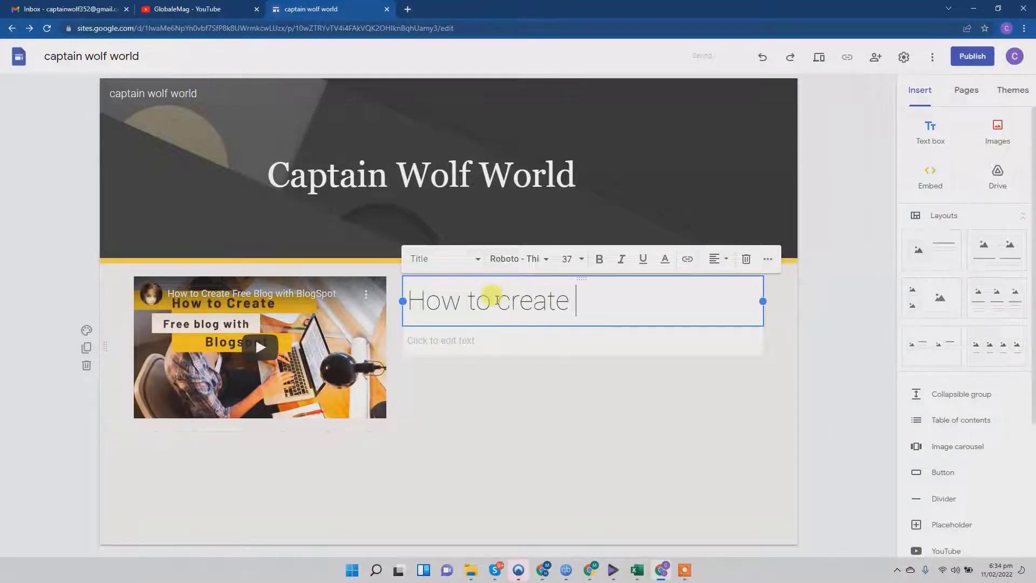
type("you f")
key("BackSpace")
key("BackSpace")
type("r free")
key("BackSpace")
key("BackSpace")
type("ree ")
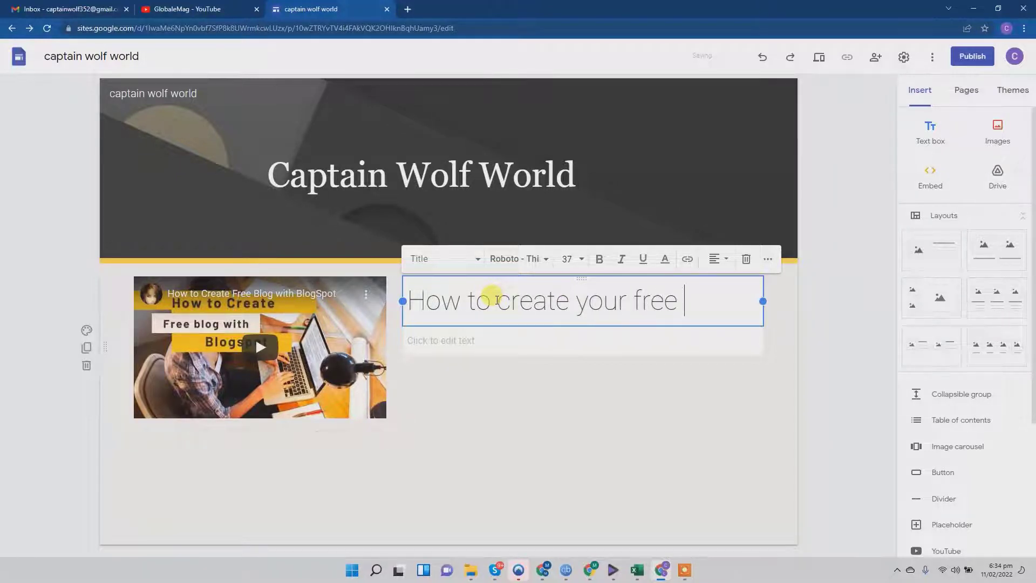
type("Blog site")
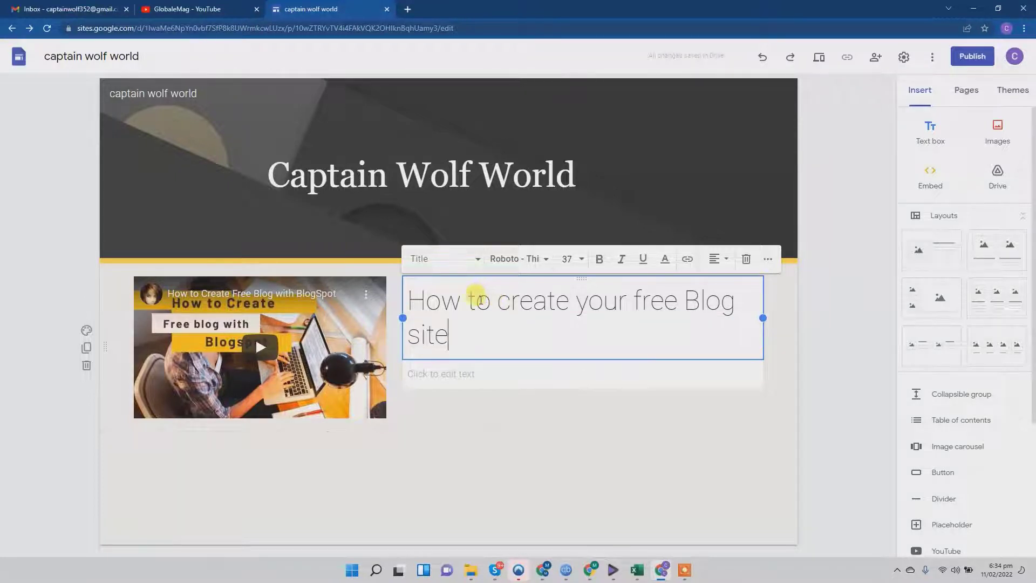
Step: Make the whole heading beside the video bold and set its font to Comic Sans MS
left_click_drag(453, 339, 411, 296)
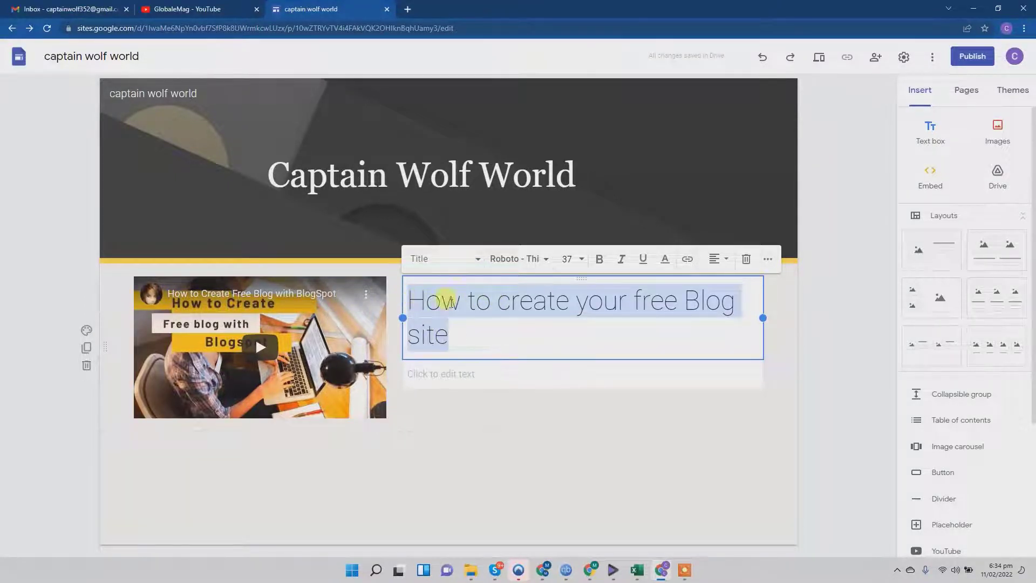
left_click(598, 260)
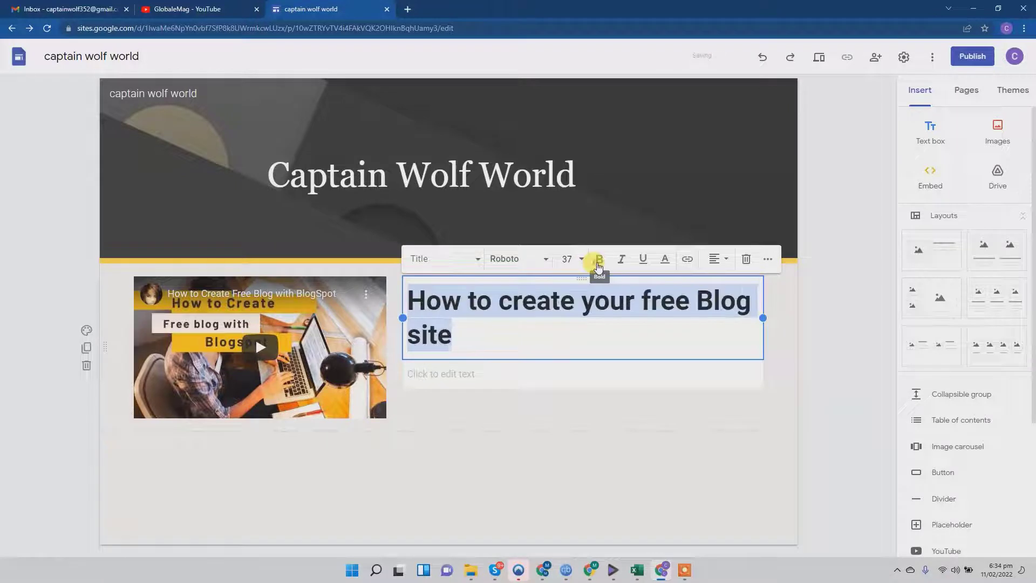
left_click(537, 259)
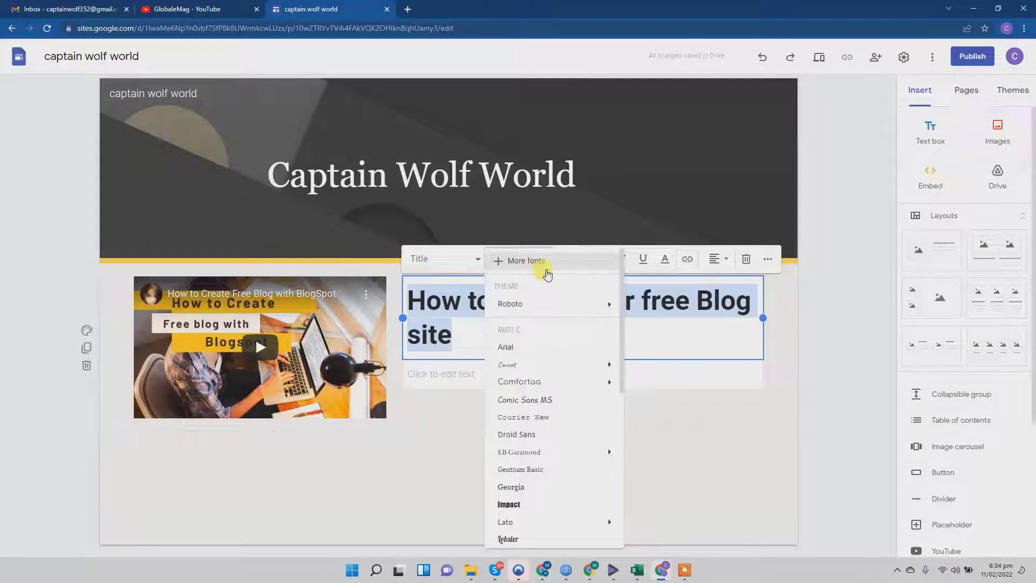
left_click(539, 400)
Step: Enter "The video tutorial teach you about, how to create your own free blog site." as the body text under the heading
left_click(590, 377)
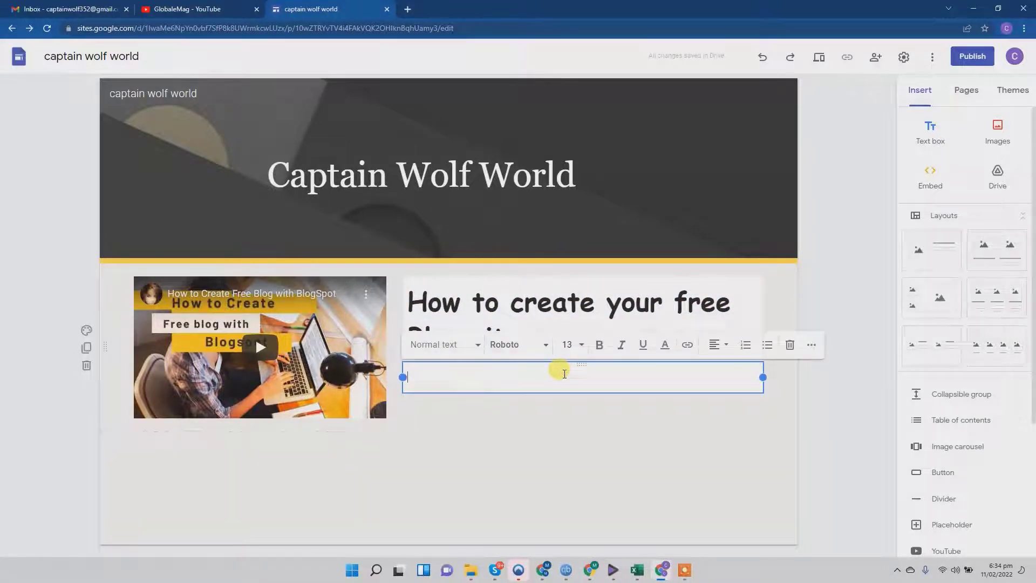
type("The video tuto")
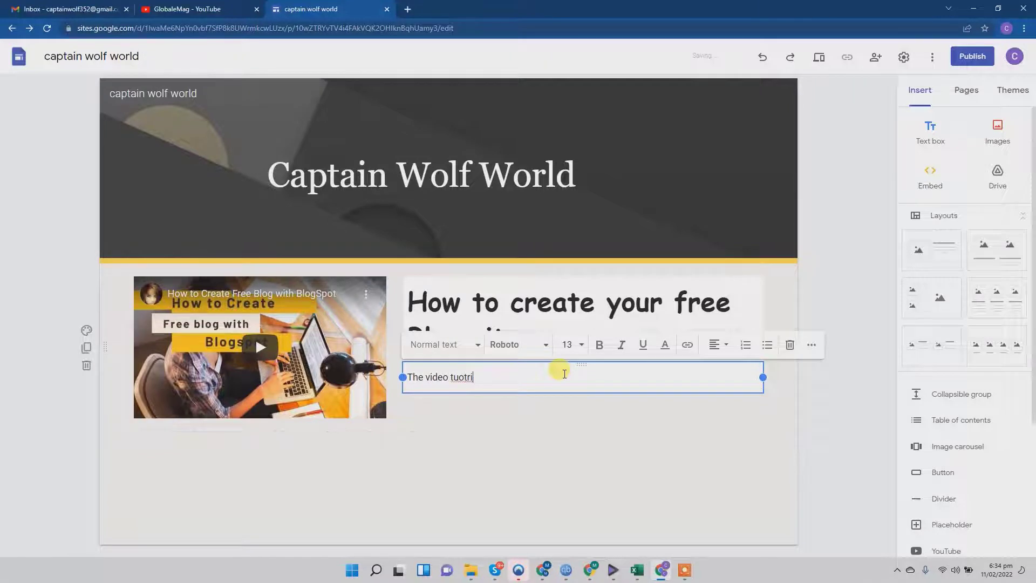
key("BackSpace")
type("to c")
type("rial teach you about,")
type(" how to cr")
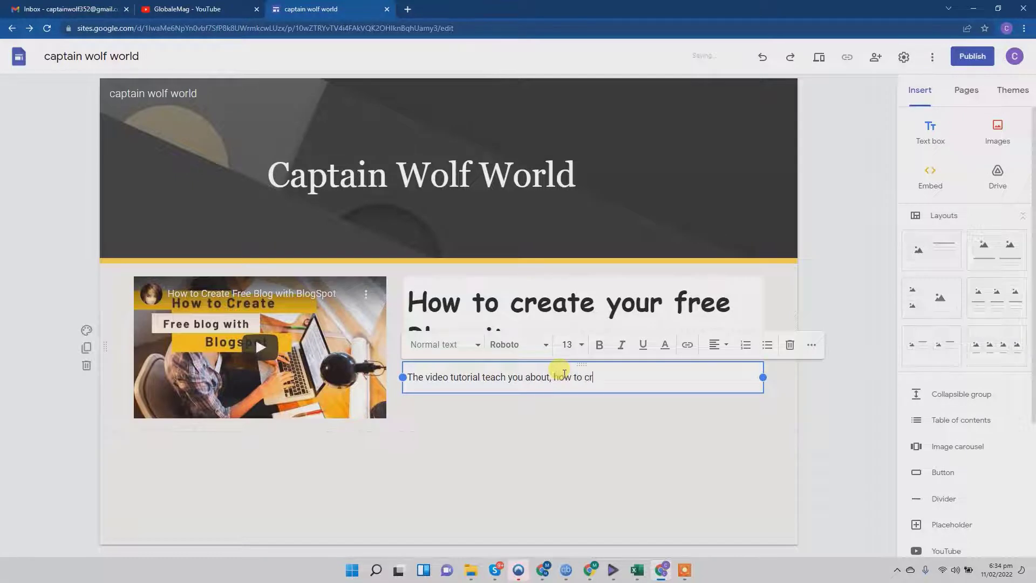
type("eate you r own free blog site.")
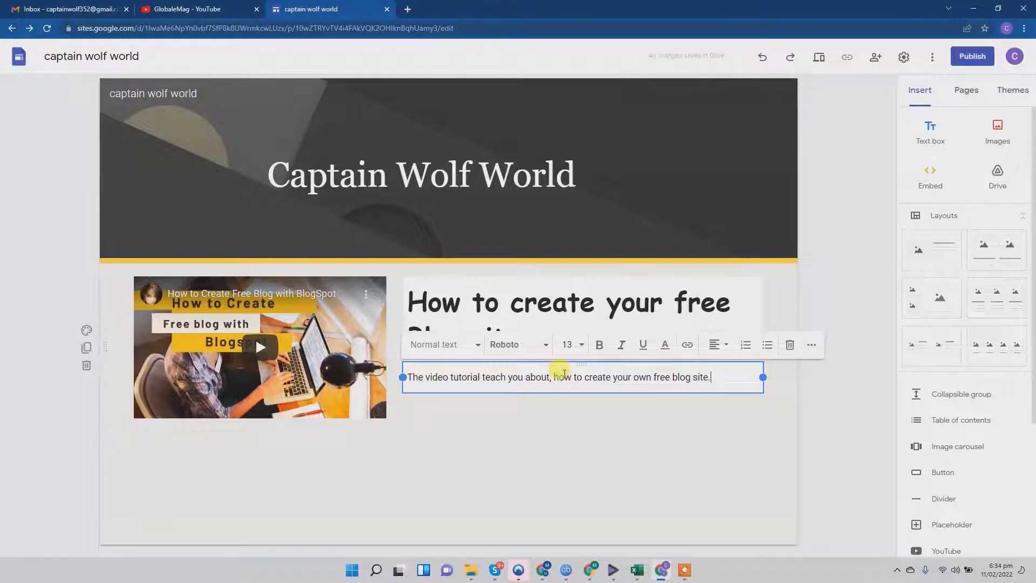
left_click(494, 481)
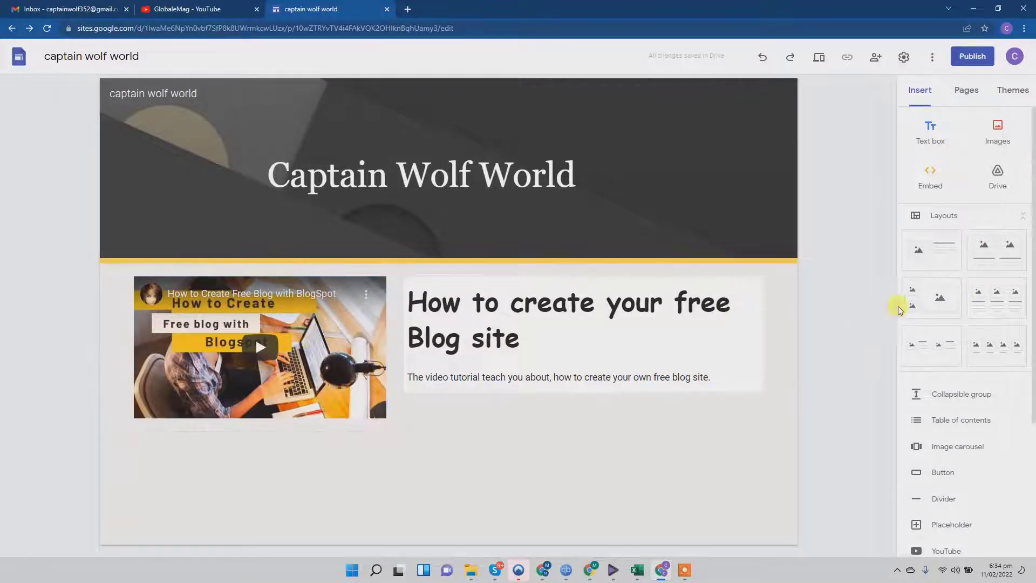
Step: Add a second media-and-text layout below the video section and open the image selection for its empty placeholder
left_click(938, 260)
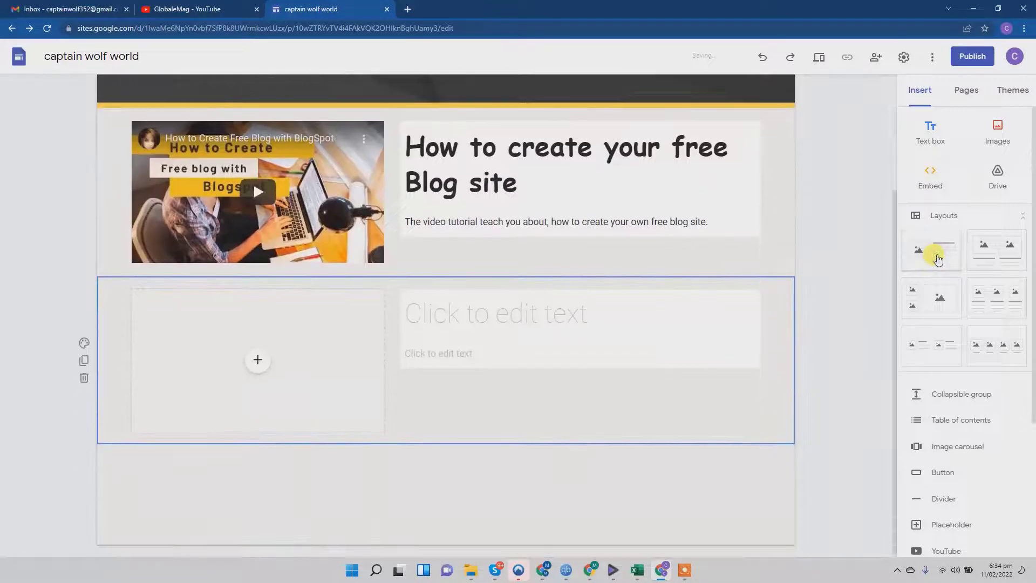
left_click(258, 362)
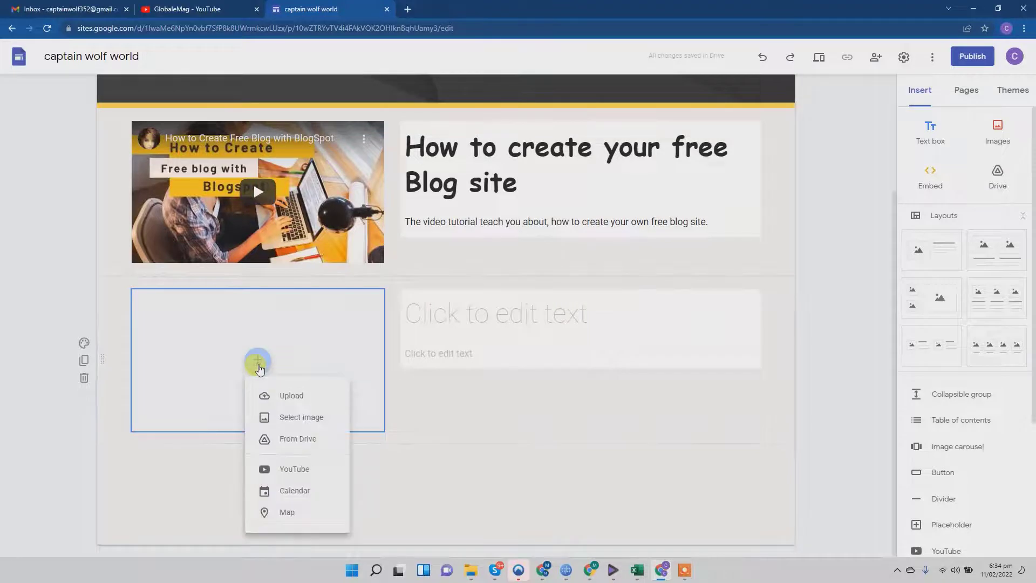
left_click(282, 419)
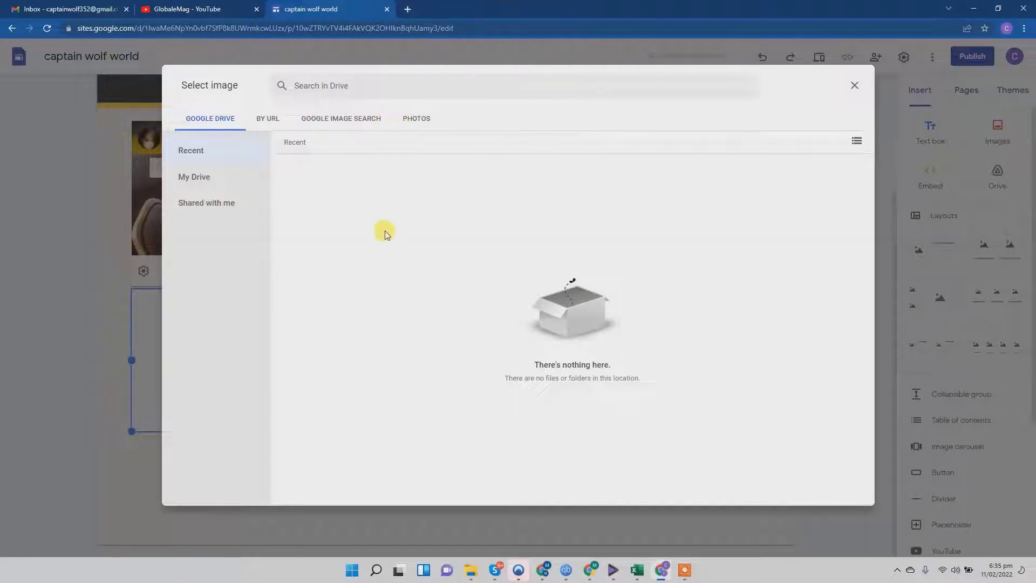
Step: Search Google Images for "global warming" and insert the picture of cracked soil beside green grass into the second section's placeholder
left_click(268, 119)
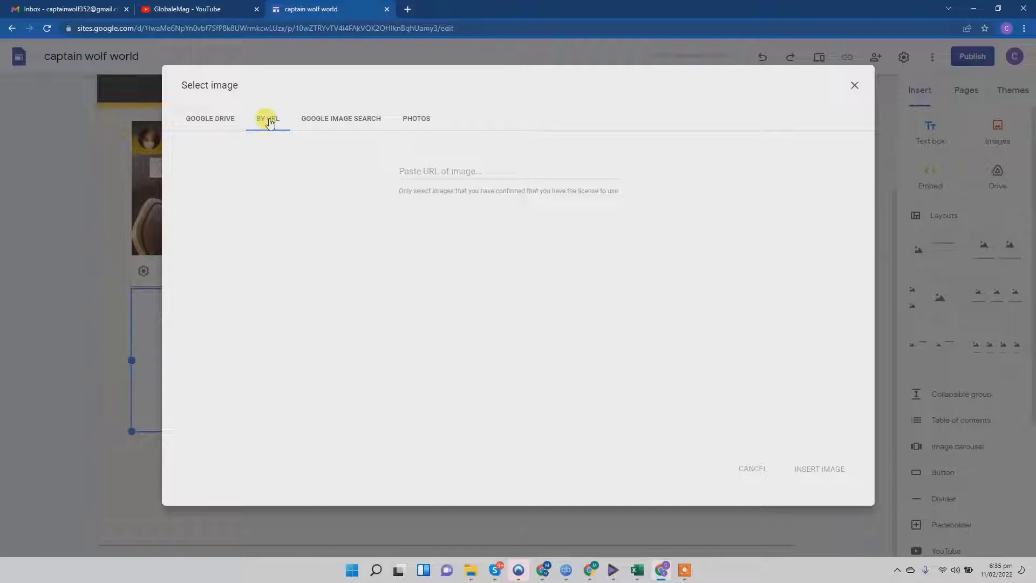
left_click(341, 128)
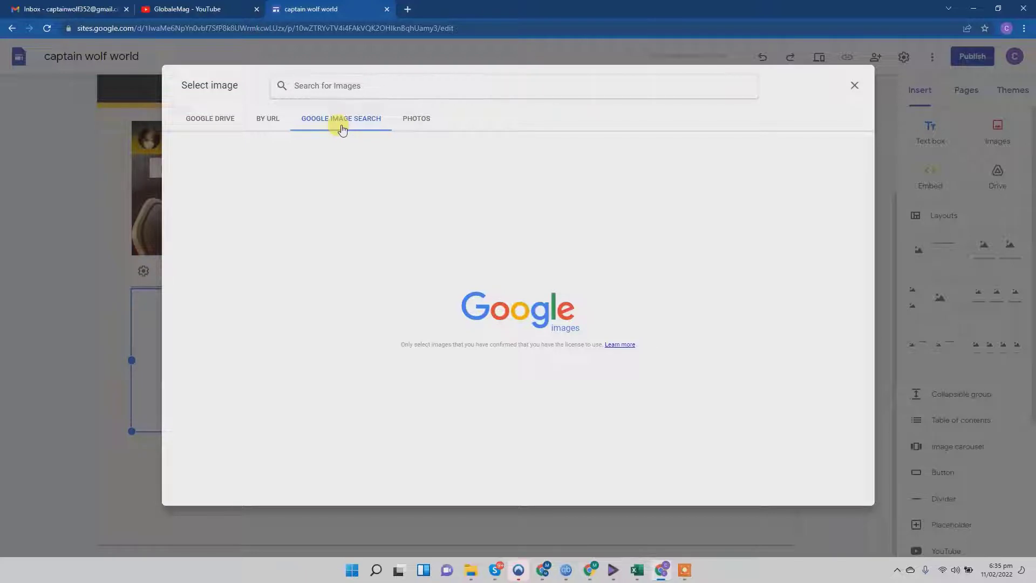
type("global w")
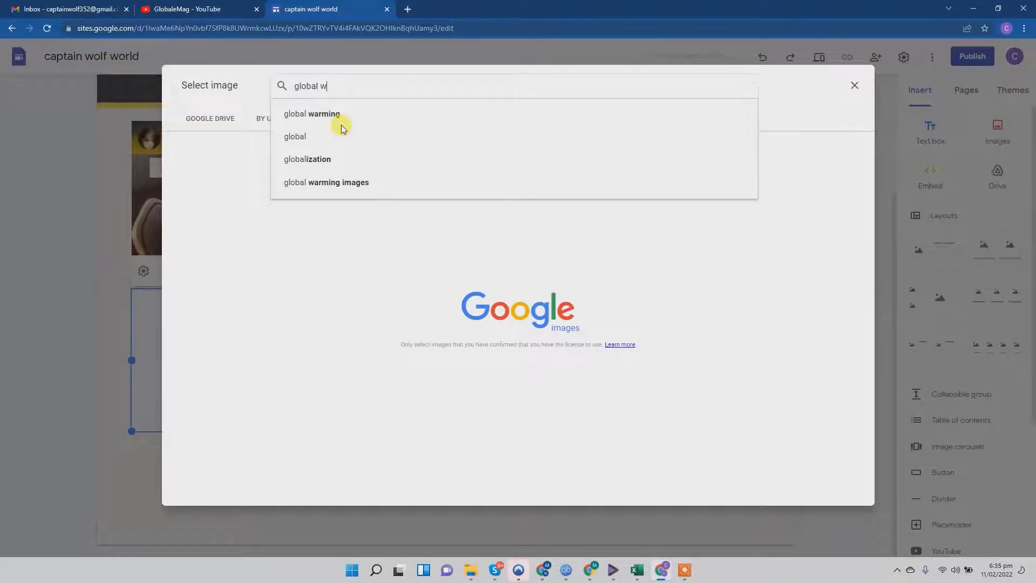
type("arming")
key("Return")
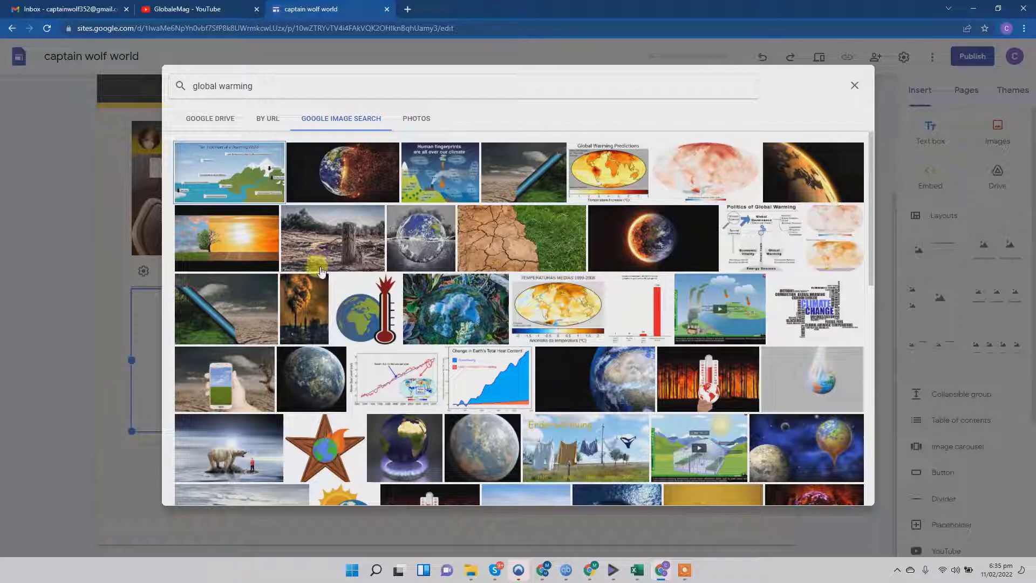
left_click(504, 242)
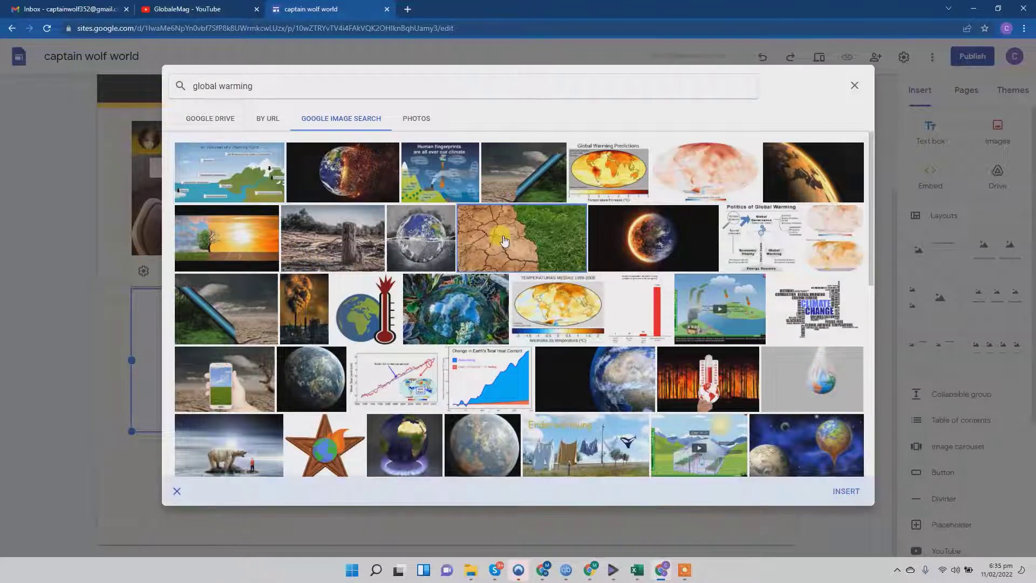
left_click(846, 492)
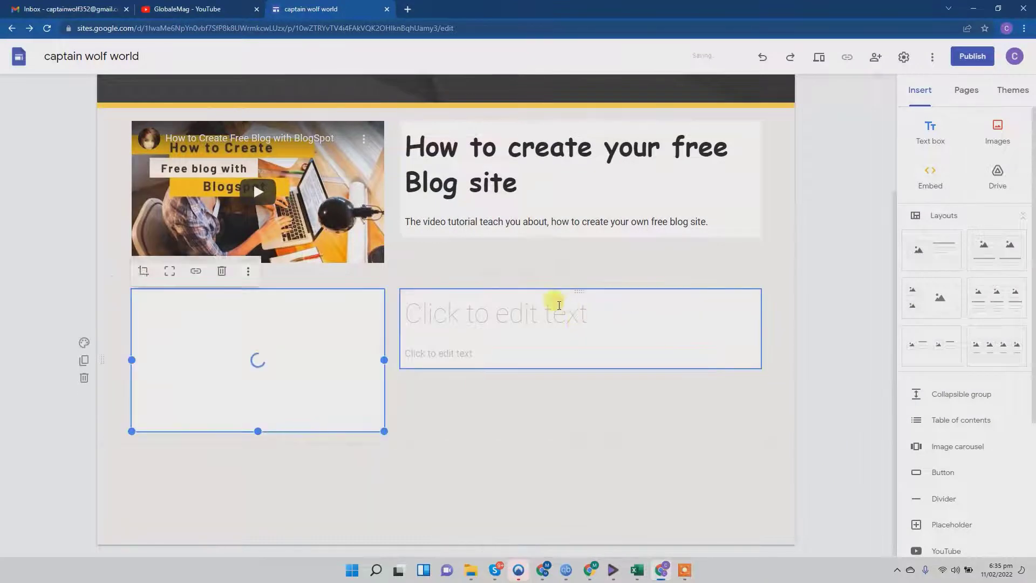
Step: Enter "Global Warming" as the heading beside the soil image and "This is all about global warming." as the body text
left_click(475, 322)
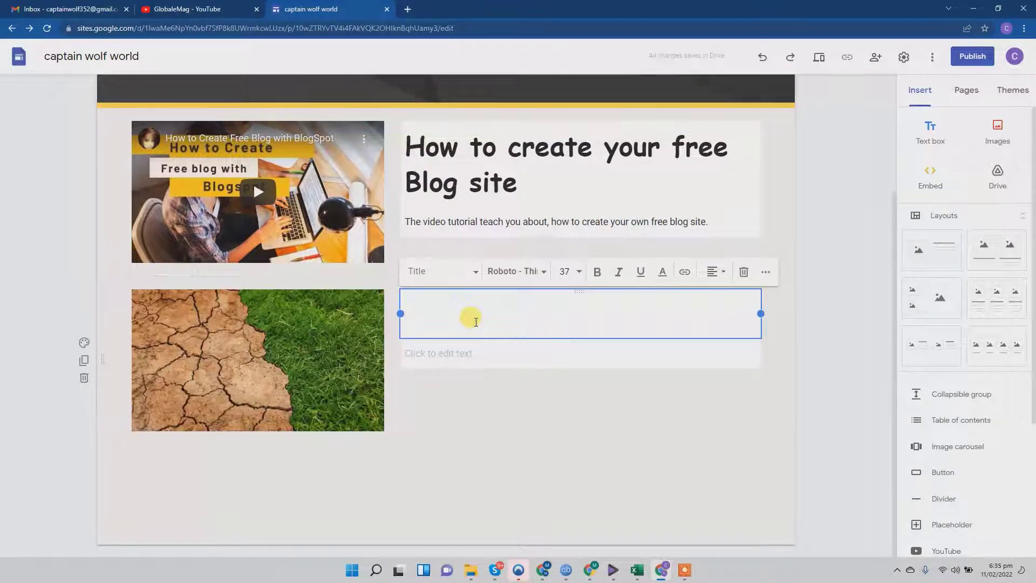
type("Global")
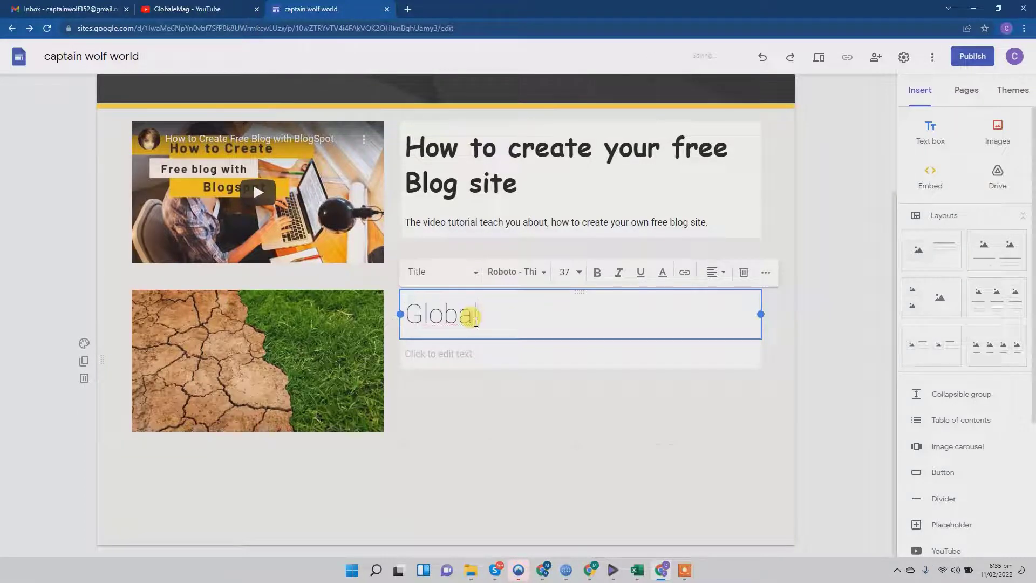
type(" Warming")
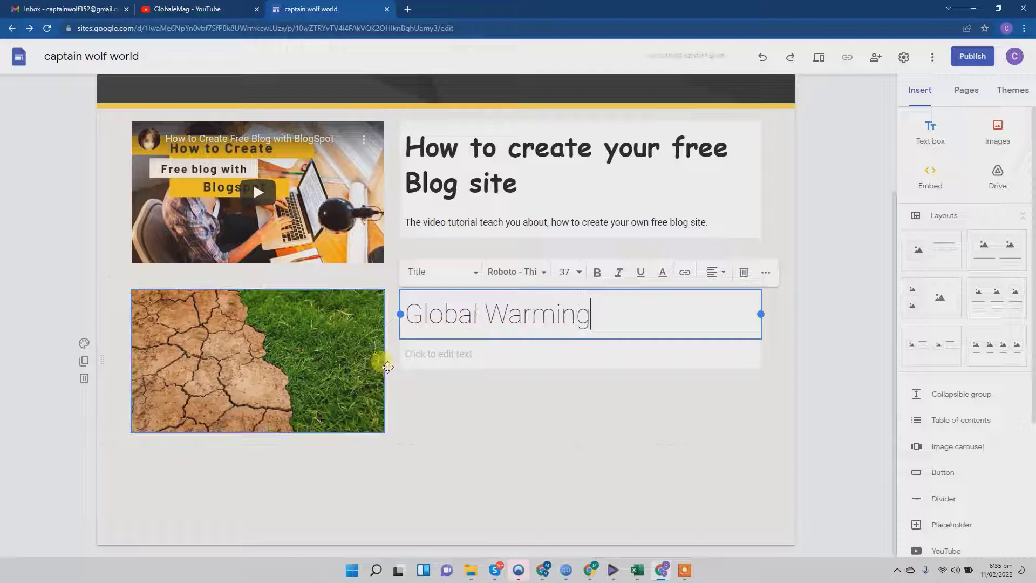
left_click(464, 359)
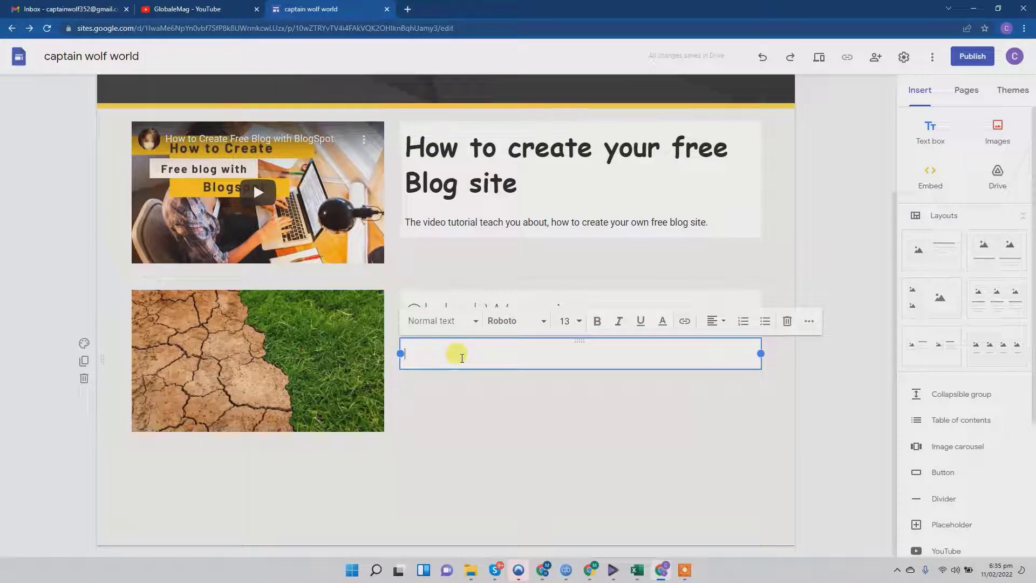
type("This is all about global warming.")
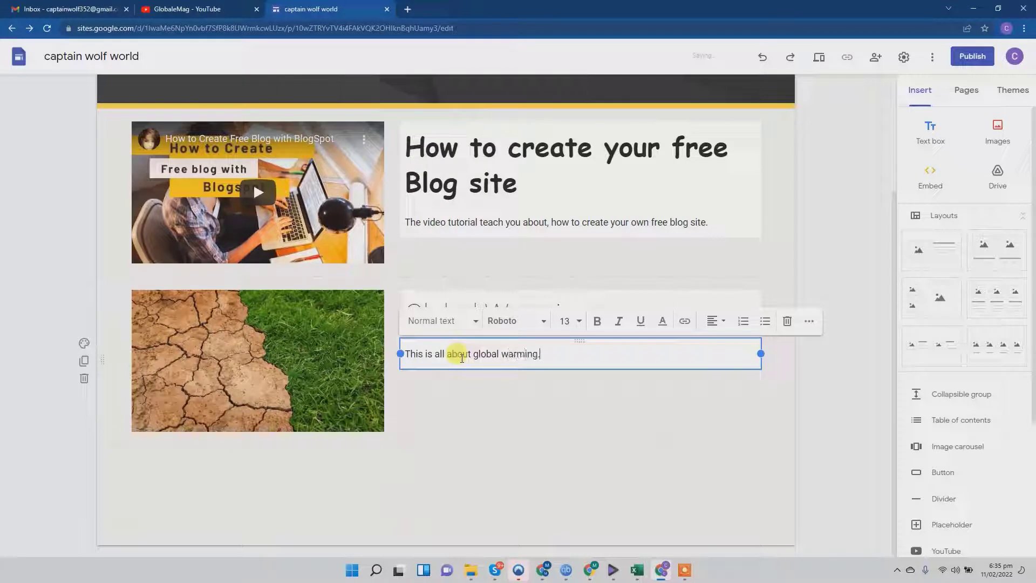
left_click(438, 407)
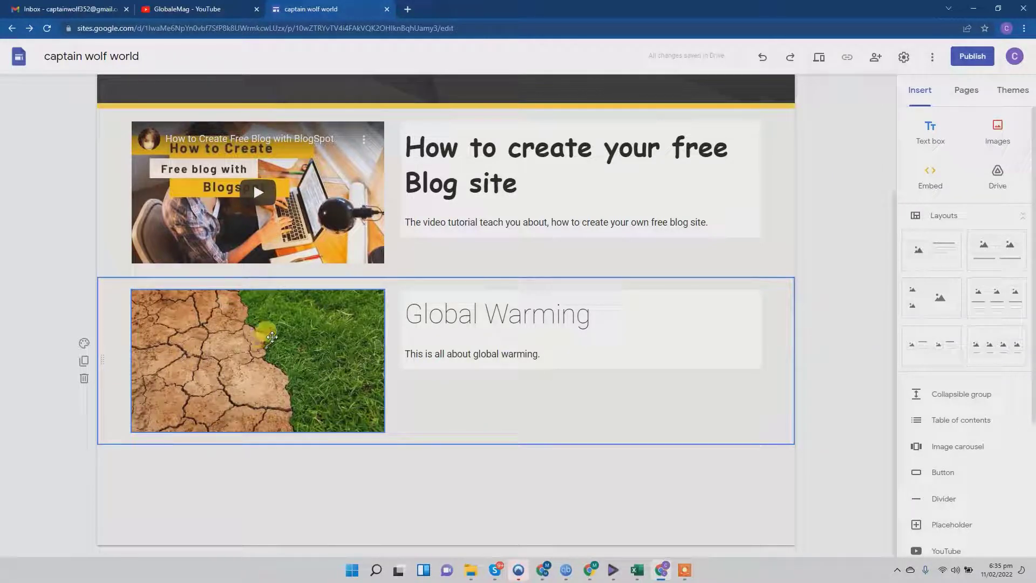
Step: Add the alt text "global warming" to the cracked-soil image
left_click(268, 341)
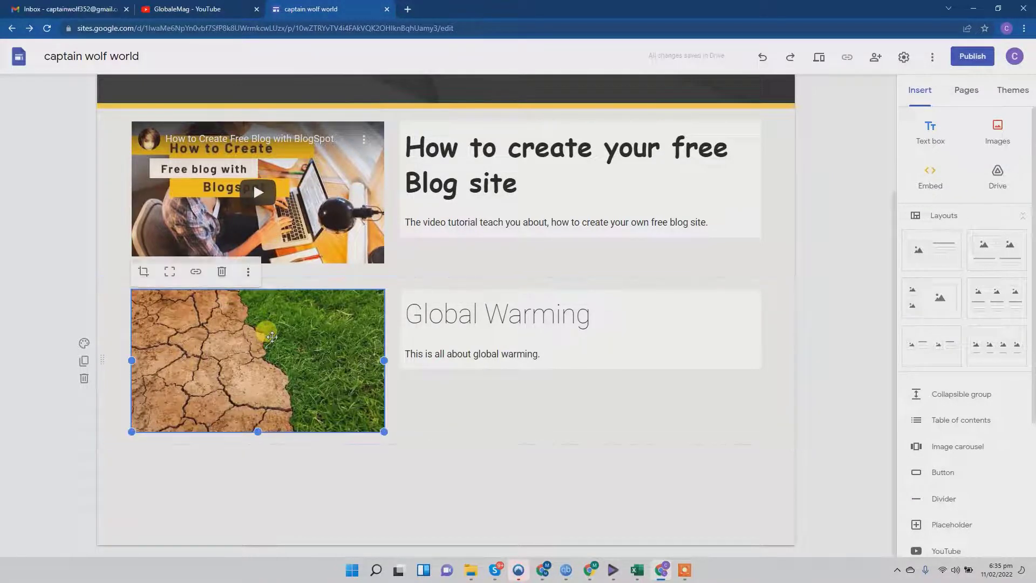
left_click(248, 272)
mouse_move(251, 279)
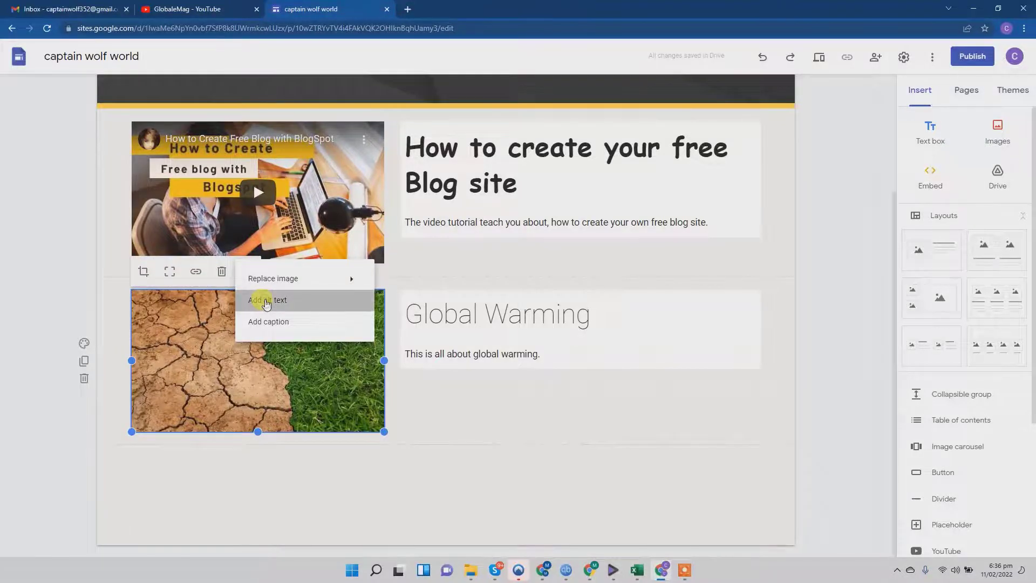
left_click(267, 301)
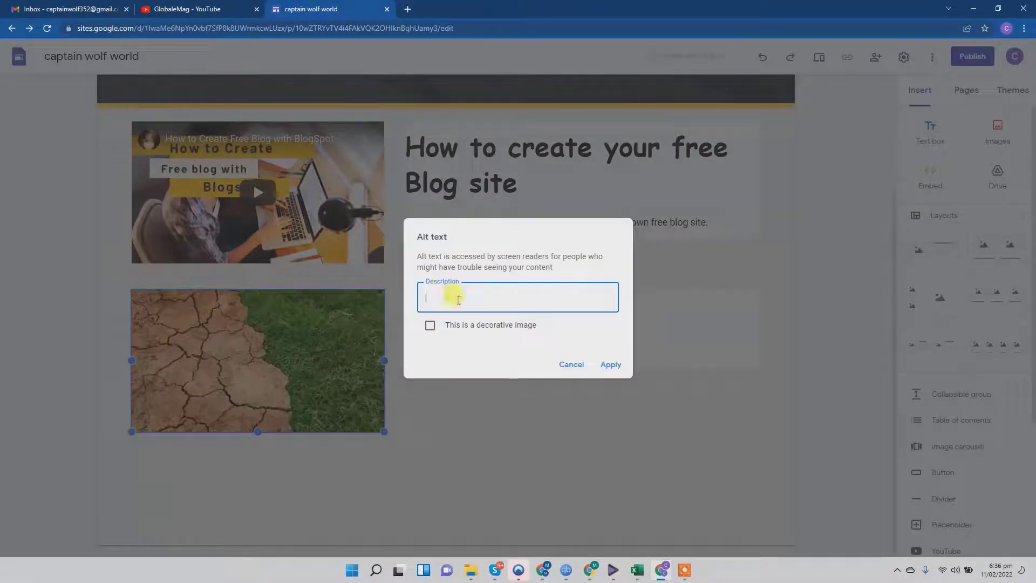
type("global warming")
left_click(611, 364)
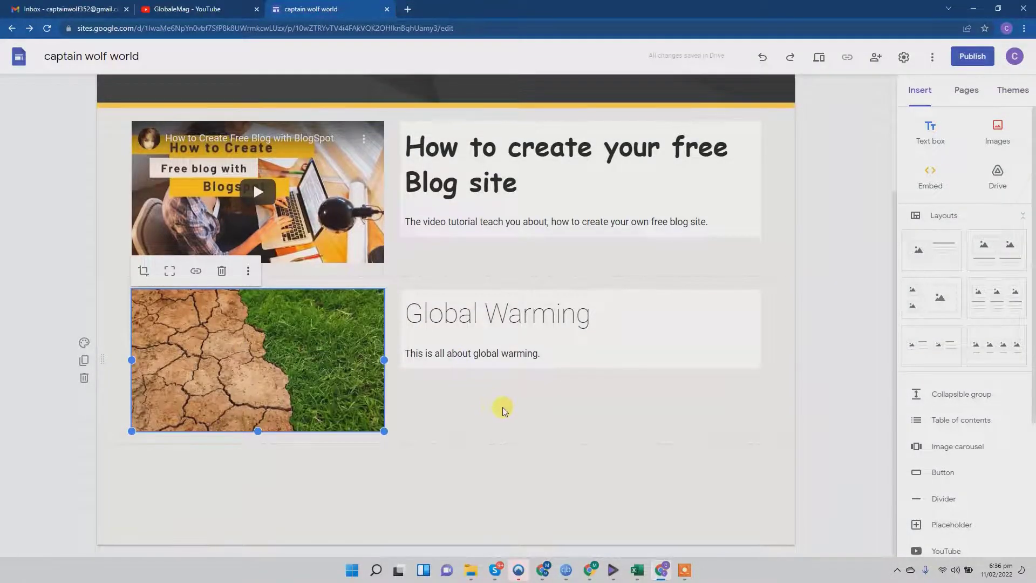
Step: Review the home page from the title banner down through the video section and the Global Warming section
scroll(509, 409, "up", 3)
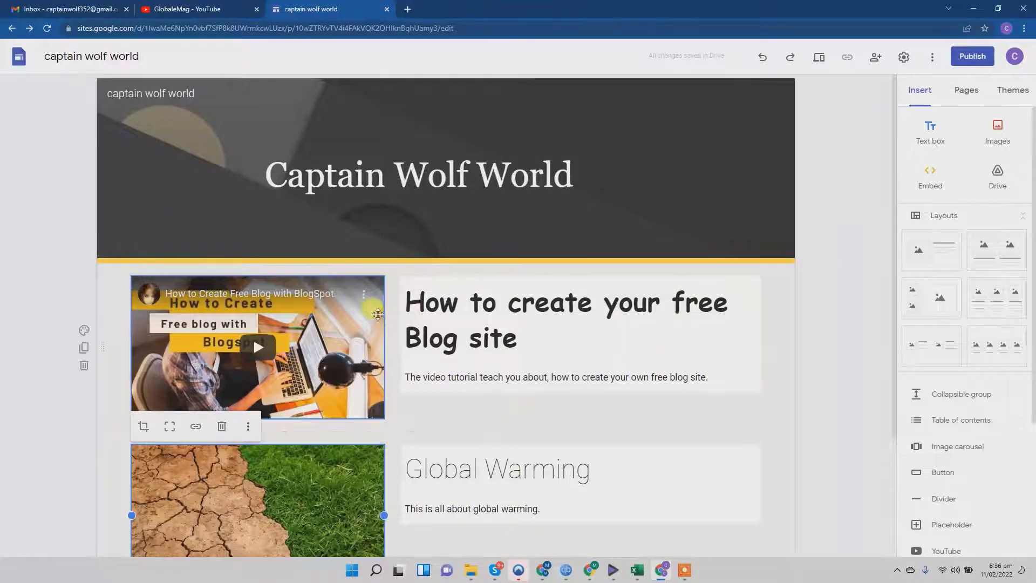
scroll(546, 429, "down", 3)
scroll(546, 429, "up", 3)
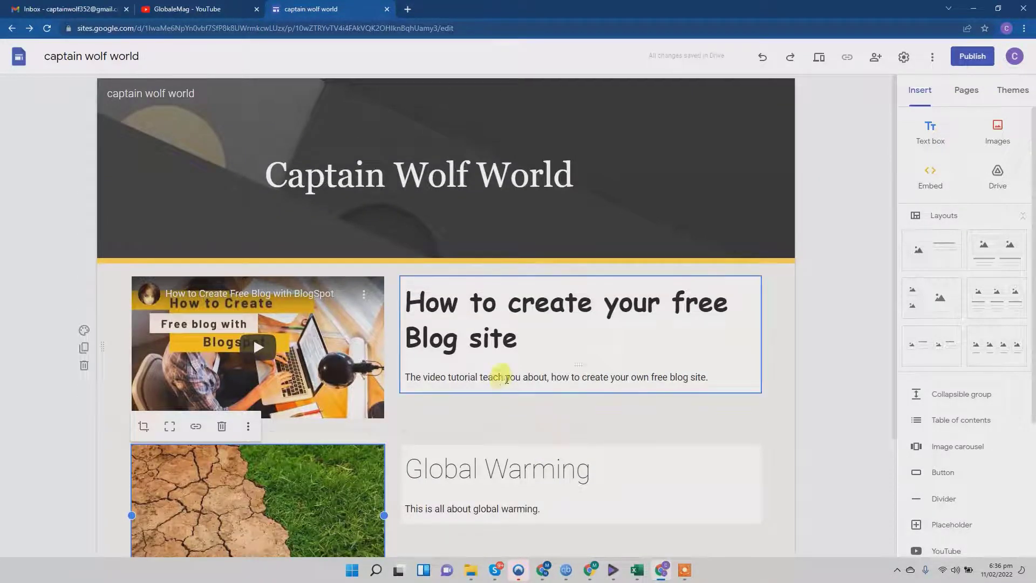
scroll(553, 346, "down", 2)
scroll(556, 356, "down", 1)
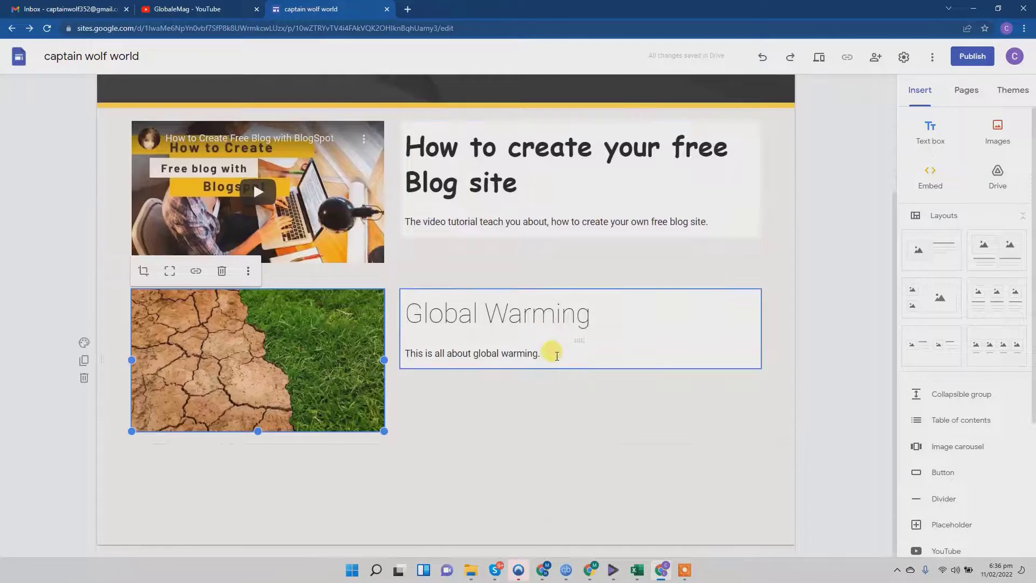
scroll(556, 355, "up", 3)
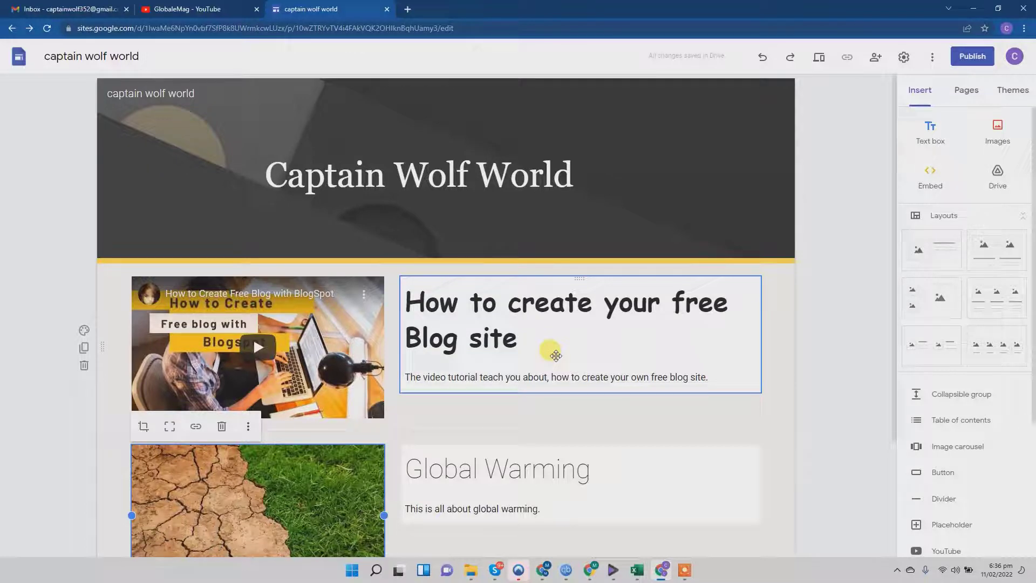
scroll(556, 355, "down", 3)
scroll(621, 401, "up", 3)
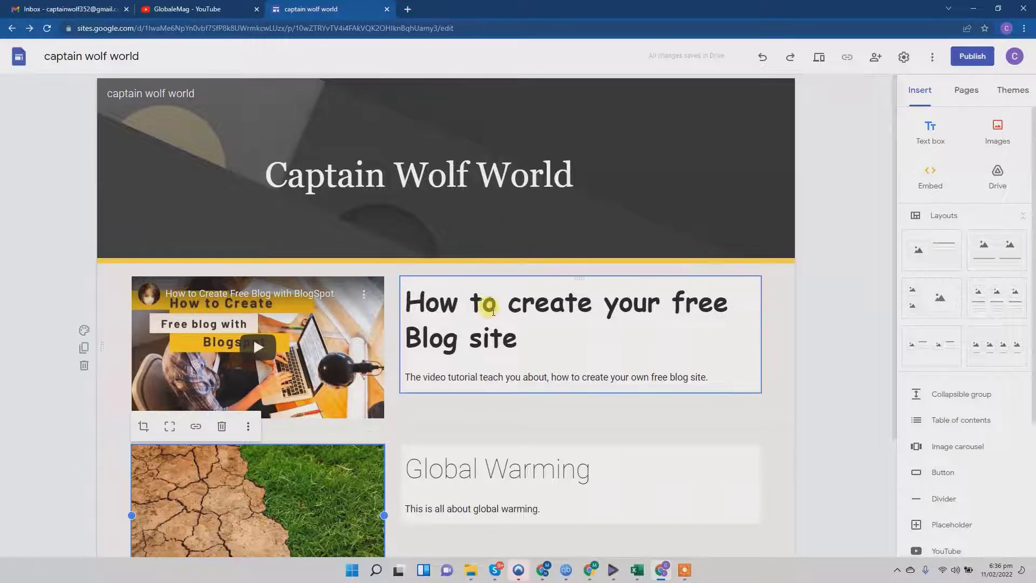
scroll(671, 329, "down", 3)
scroll(671, 331, "up", 3)
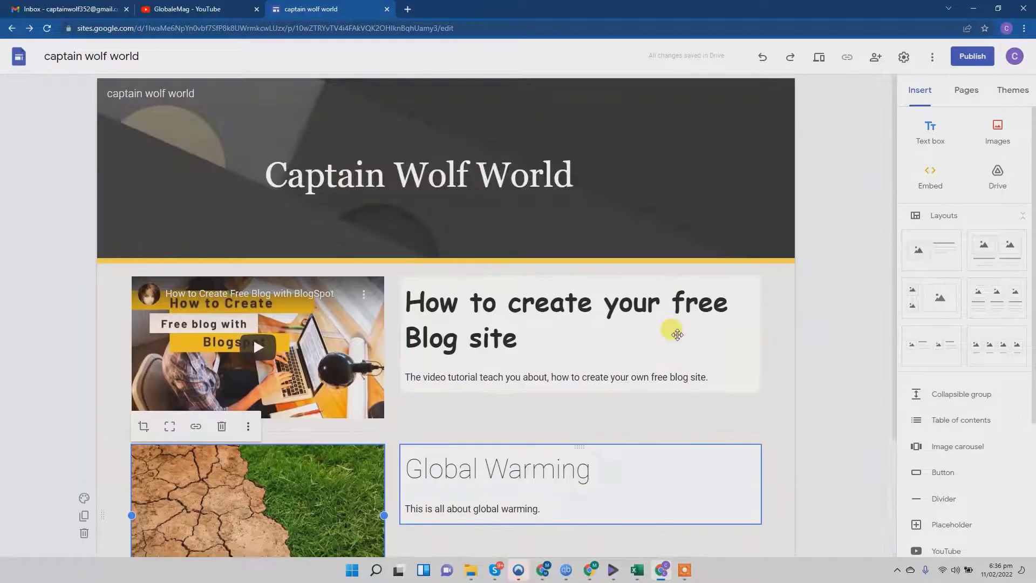
Step: Add a new page named "Our Story" to the site and bring up the content elements available for it
left_click(968, 91)
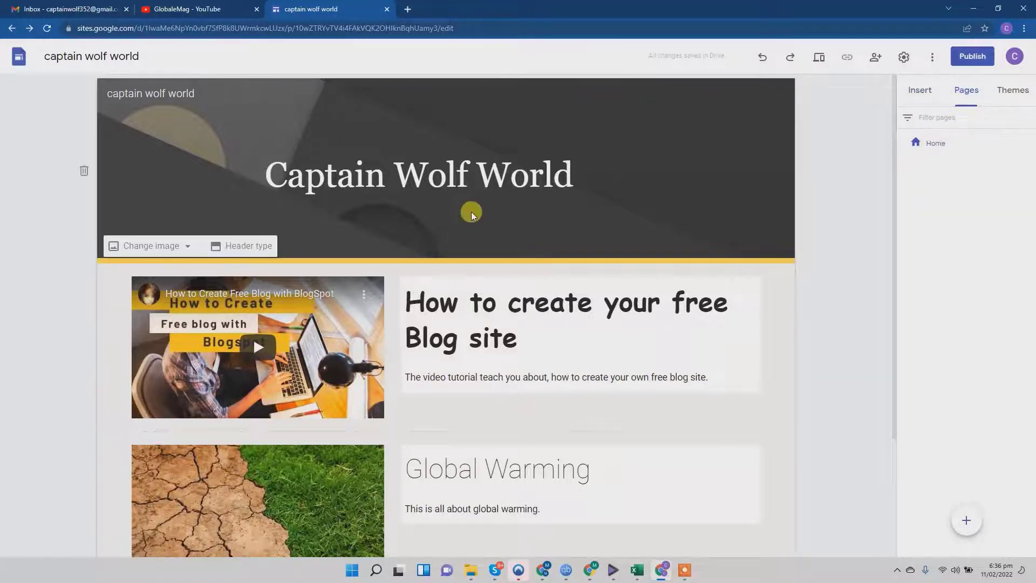
mouse_move(966, 526)
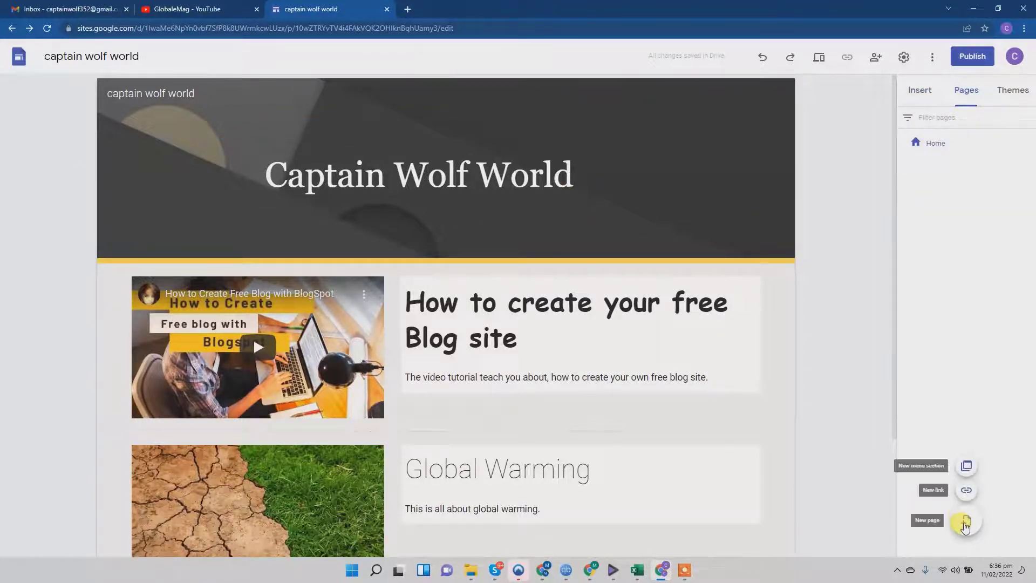
left_click(966, 522)
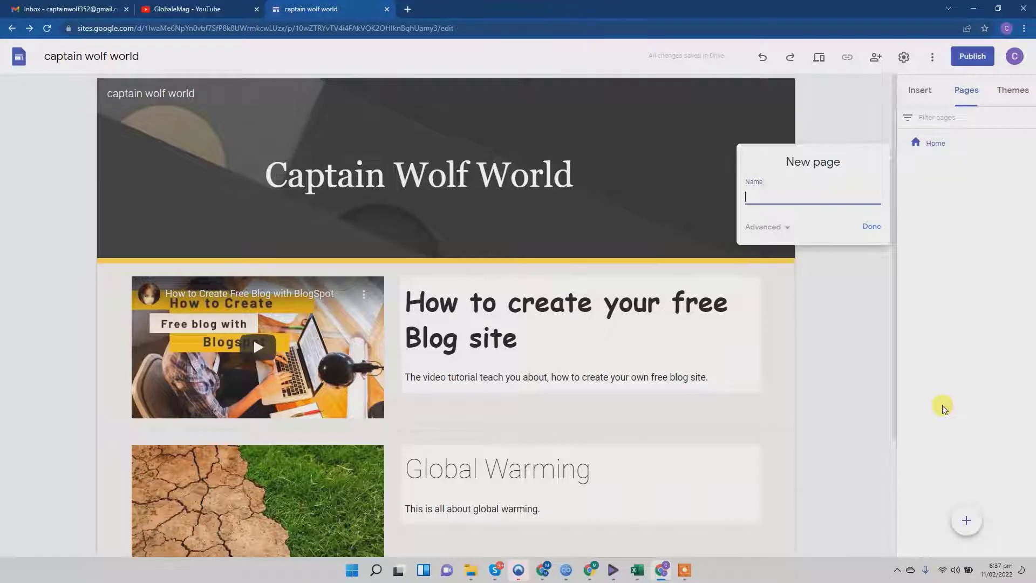
type("Our Sto")
type("rey")
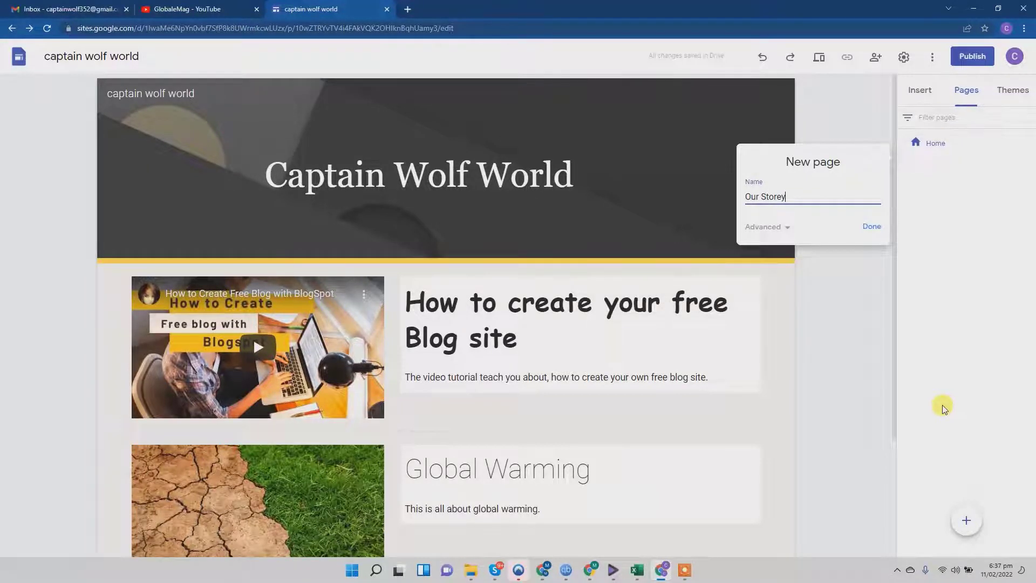
left_click(871, 226)
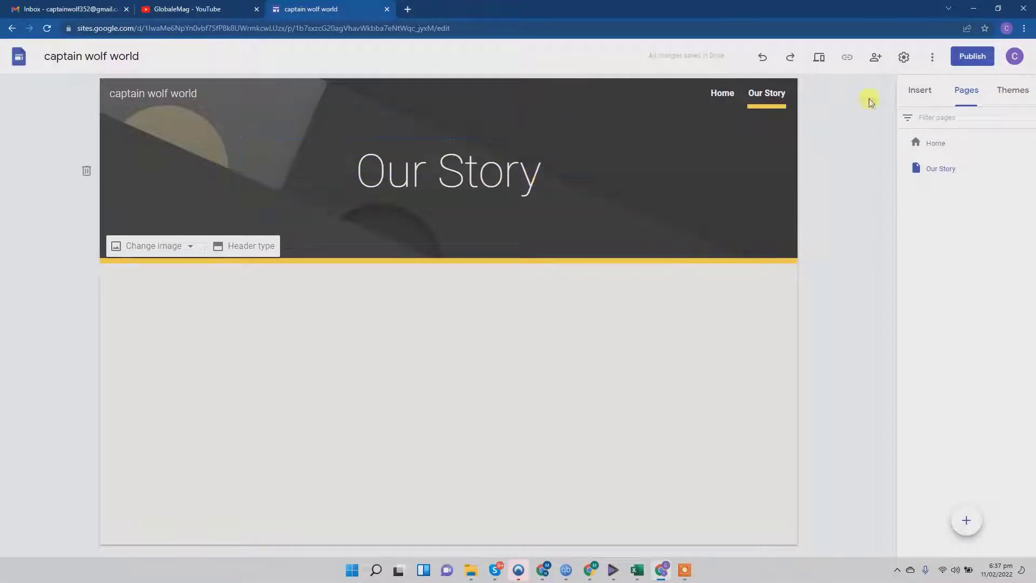
left_click(916, 96)
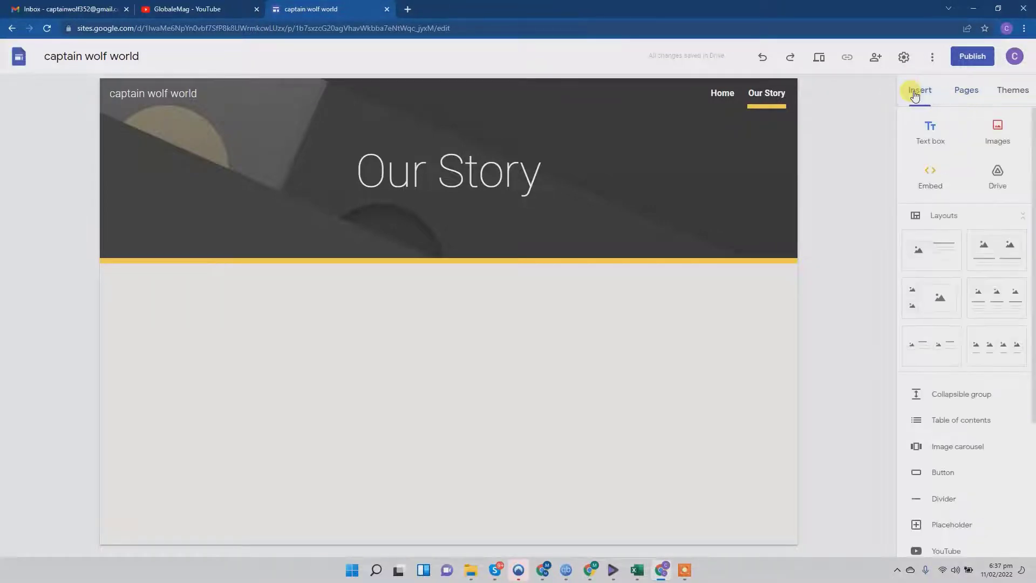
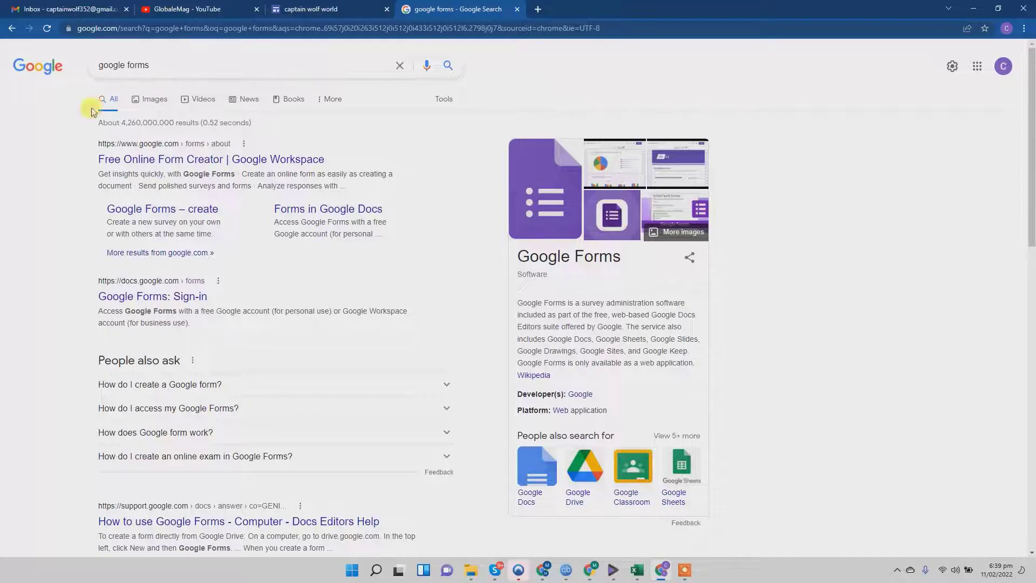
Step: Go to Google Forms from the search results, browse the template gallery and create a form from the Contact Information template
left_click(156, 297)
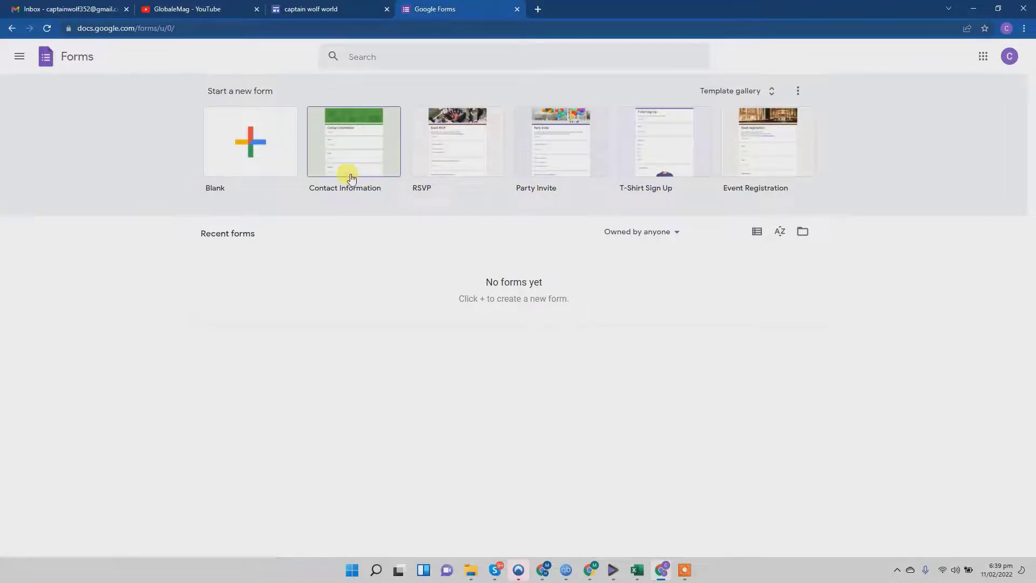
left_click(723, 91)
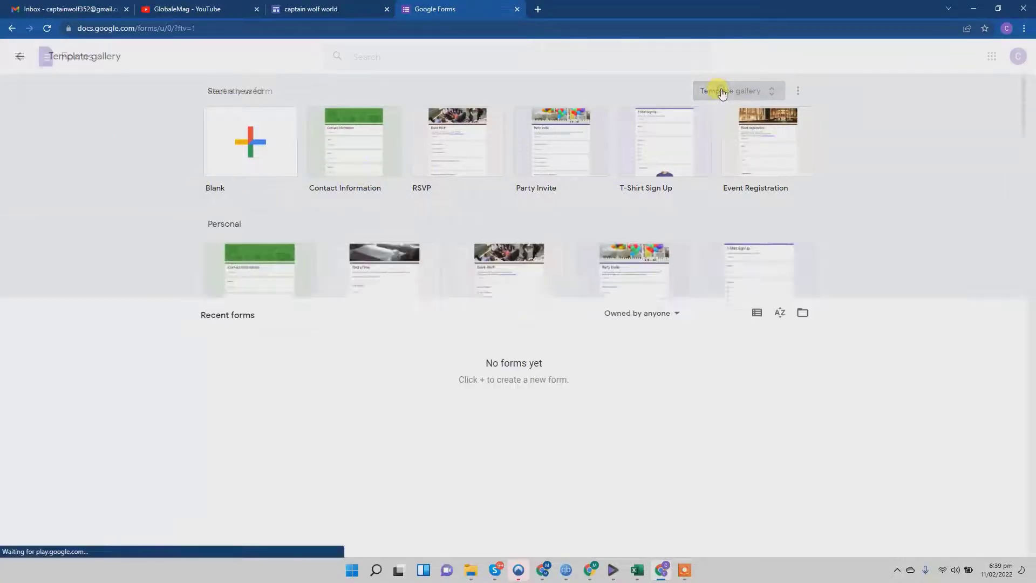
scroll(369, 251, "down", 4)
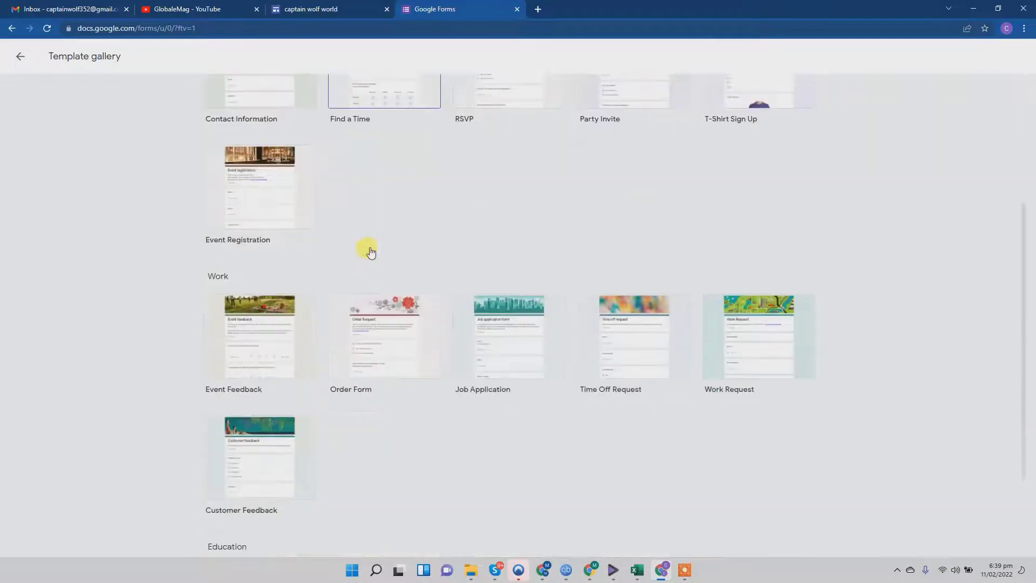
scroll(431, 307, "down", 3)
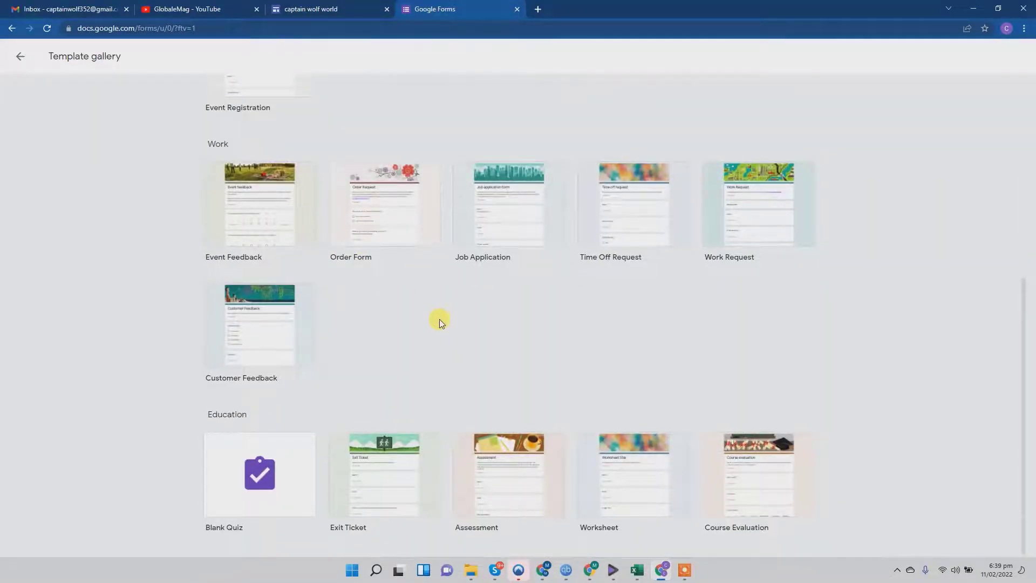
scroll(440, 321, "up", 7)
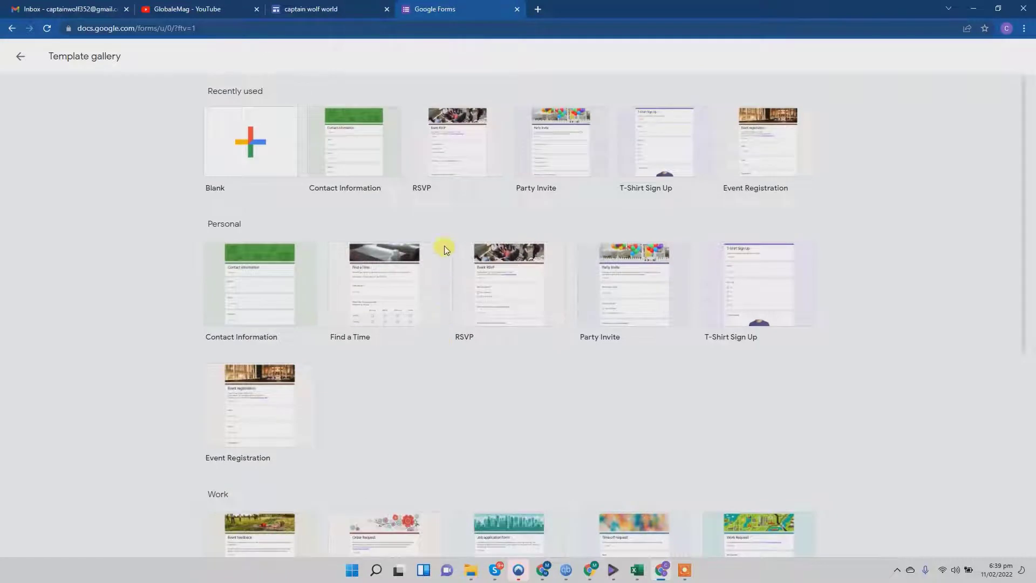
left_click(354, 152)
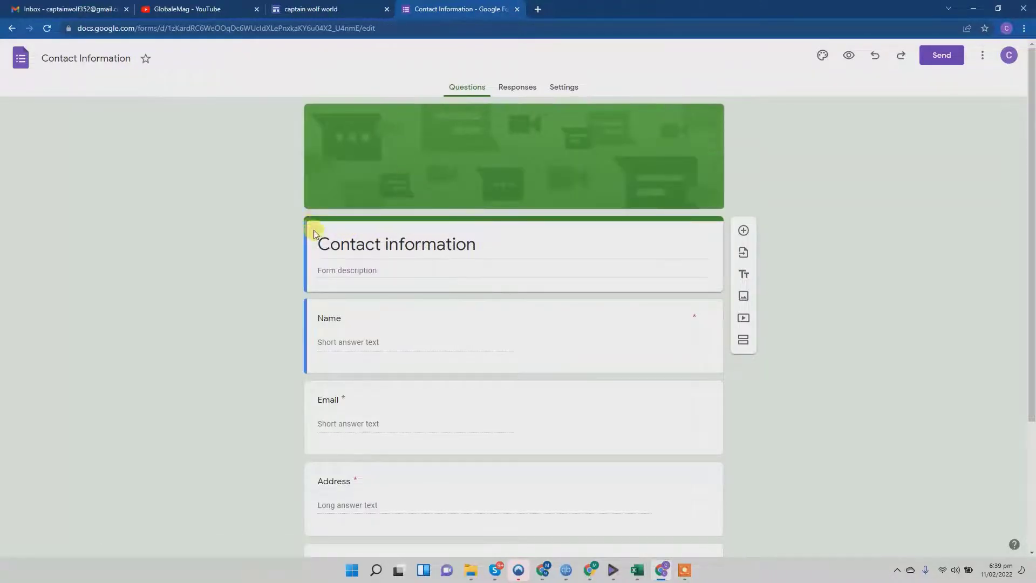
Step: Dismiss the Google Forms tour offer and change the form's title to "Contact Us"
left_click(380, 244)
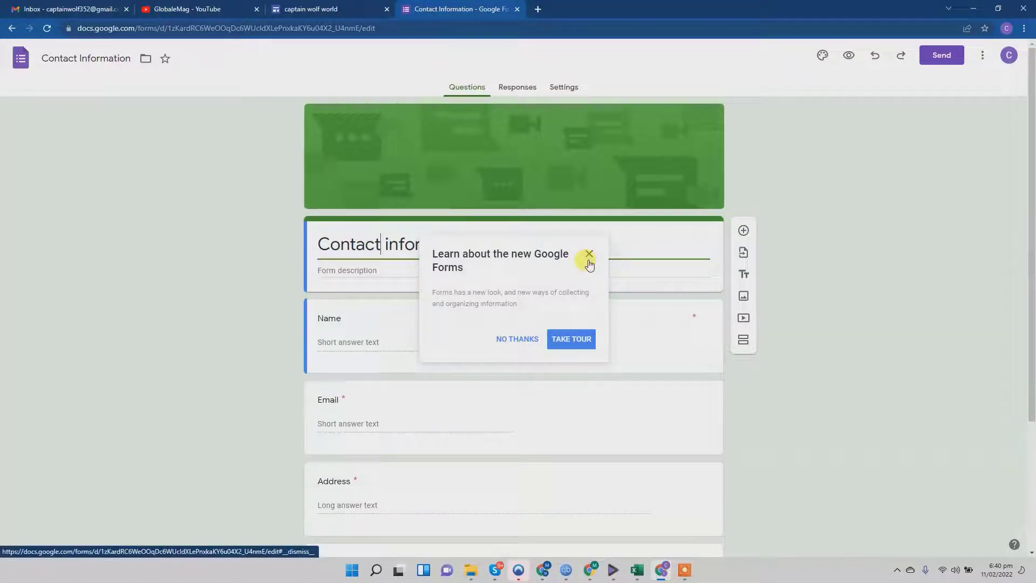
left_click(517, 339)
left_click_drag(384, 245, 528, 252)
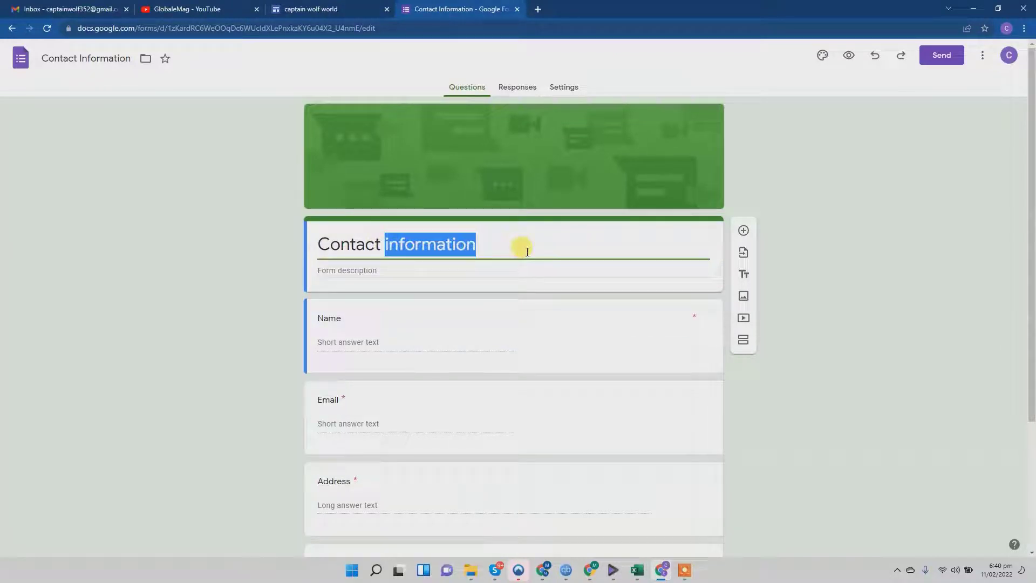
type("Us")
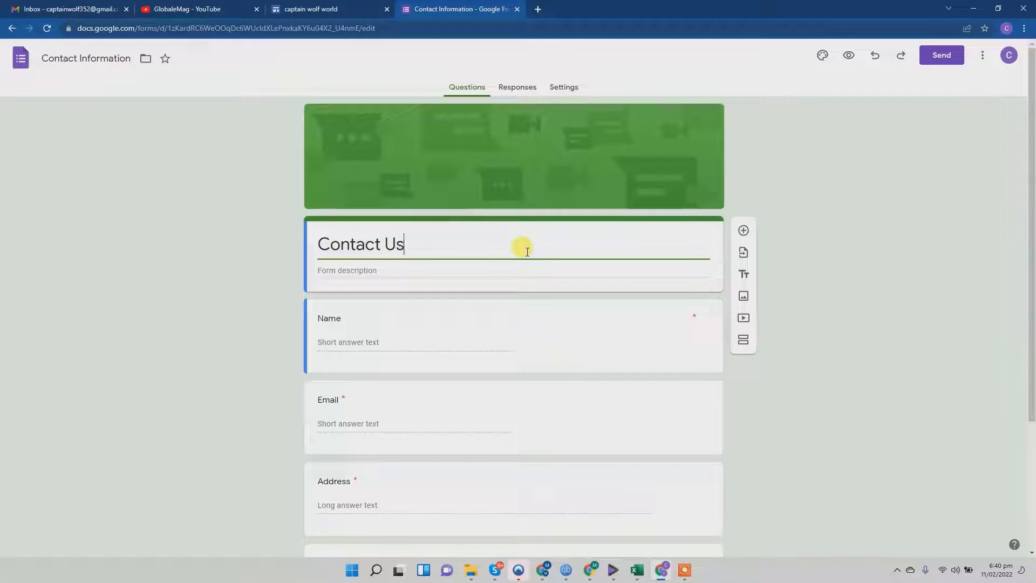
Step: Enter the form description "In case if you have any queries related to our website, feel free to contact us."
left_click(472, 272)
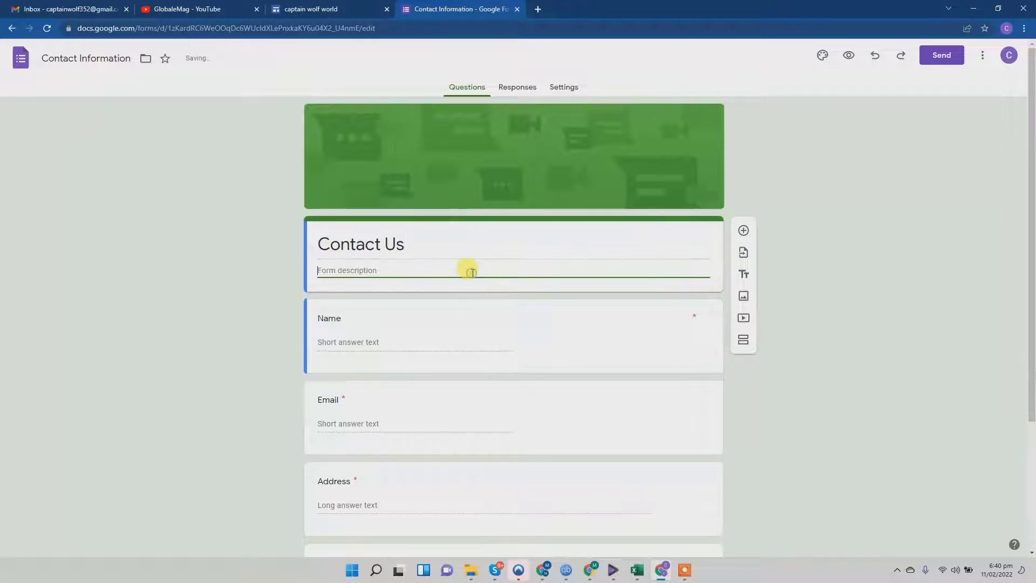
type("Fn case if you h")
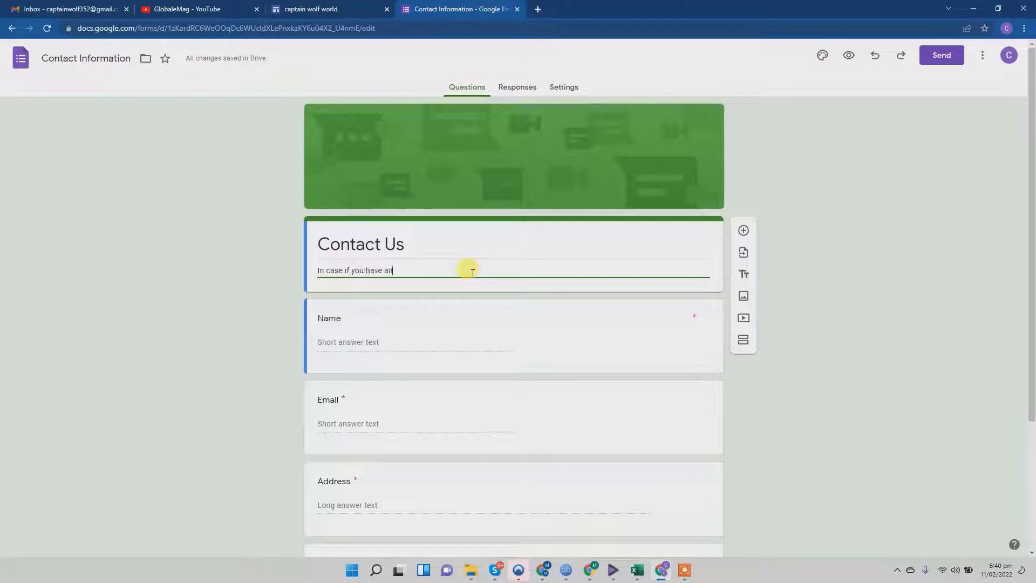
type("ave any queries related to our website, feel free to conta")
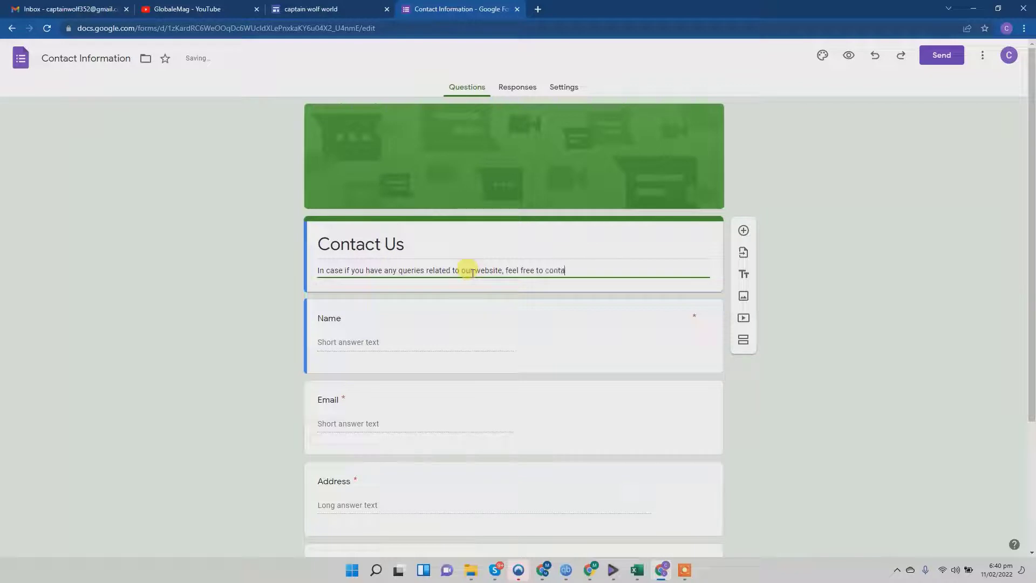
type("ct us.")
Step: Select Short answer as the answer type of the Name question
scroll(460, 282, "down", 1)
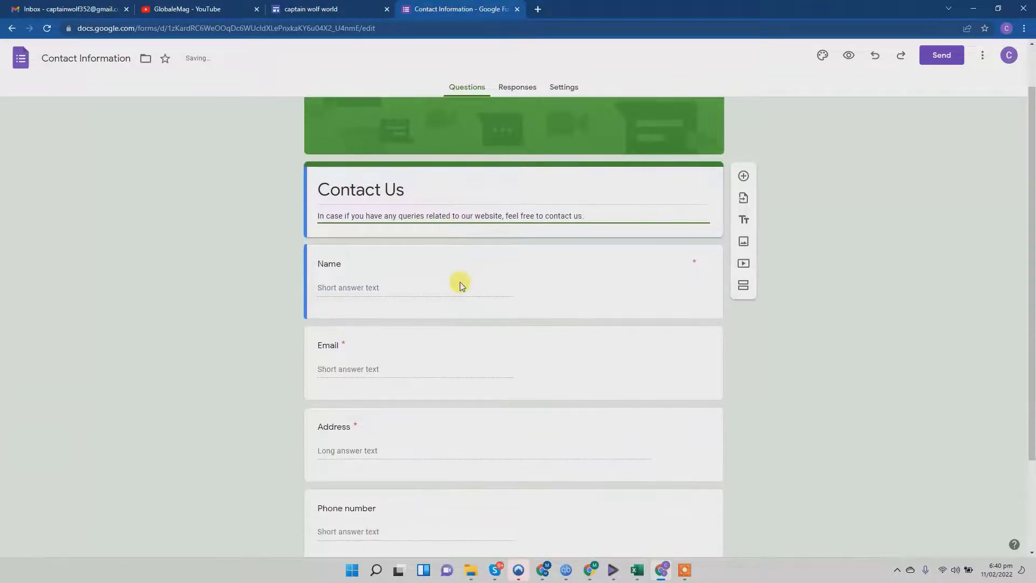
left_click(368, 289)
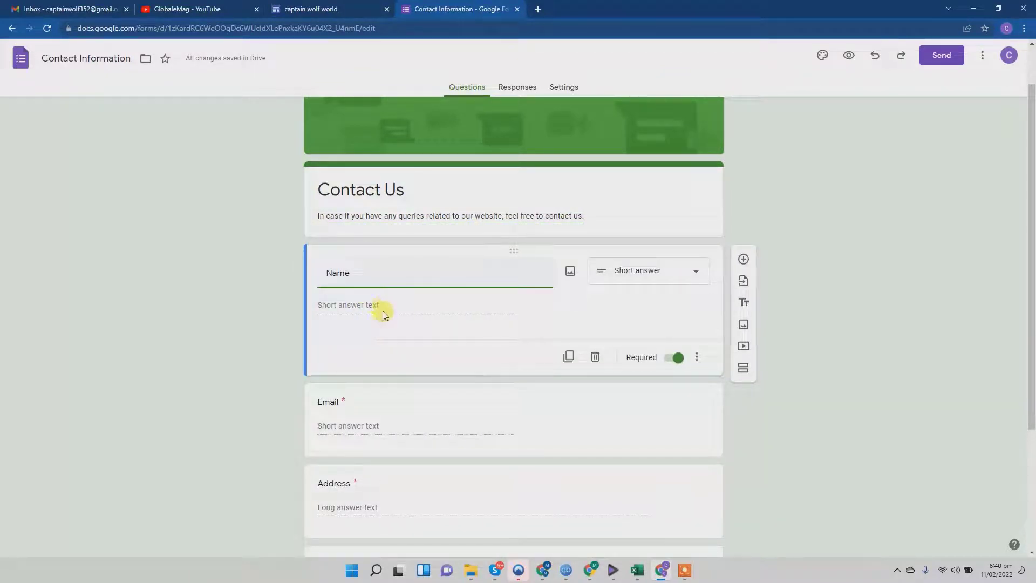
left_click(408, 312)
left_click(678, 277)
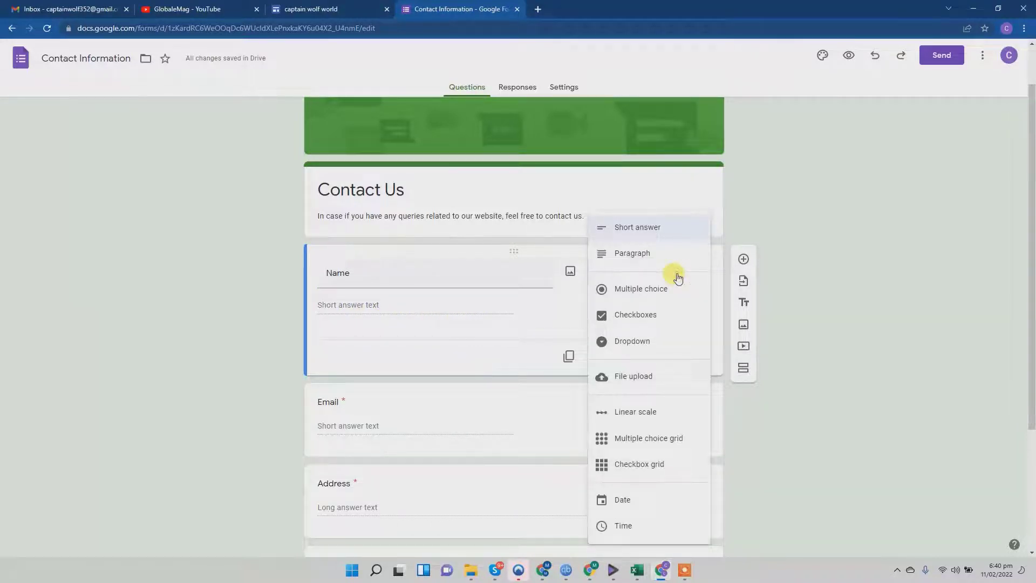
left_click(655, 232)
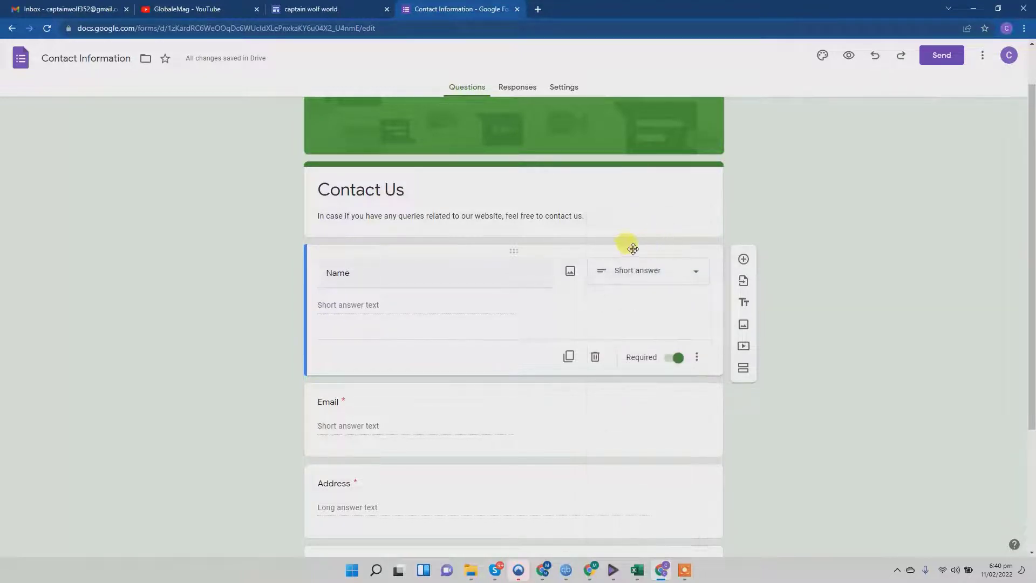
Step: Set the Email question to Short answer, with response validation for Text of the kind Email
scroll(560, 244, "down", 3)
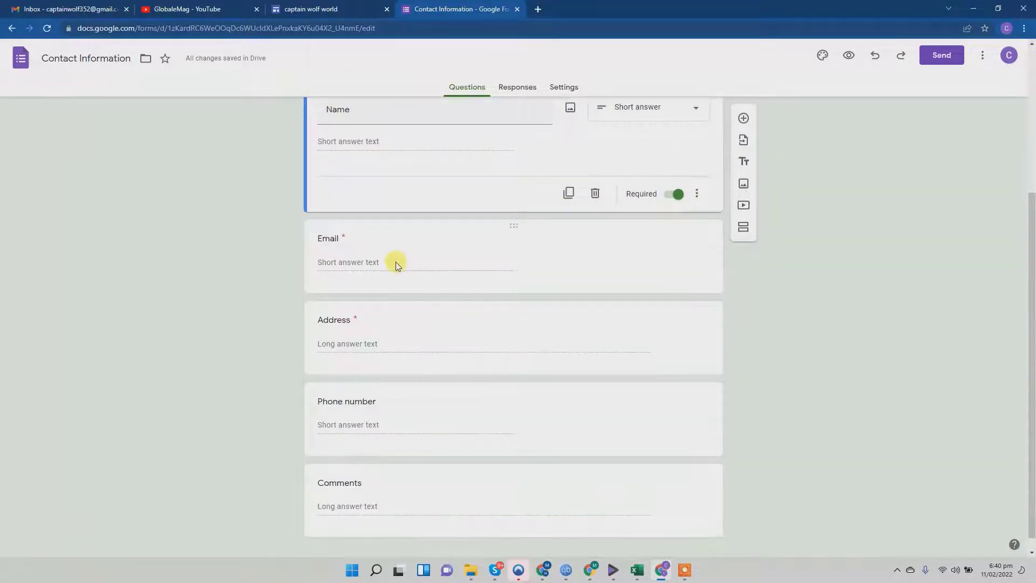
left_click(384, 265)
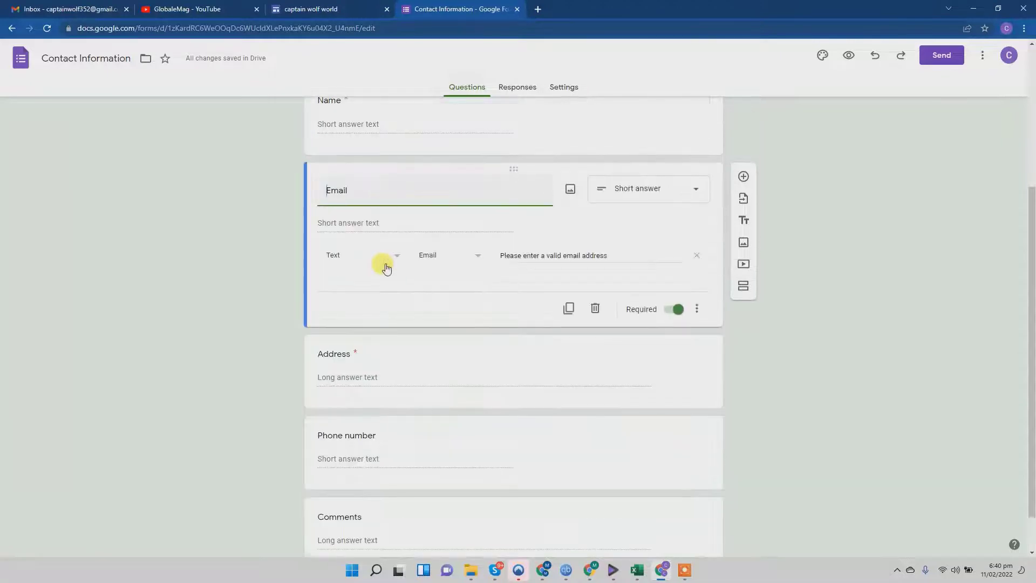
left_click(693, 195)
left_click(697, 199)
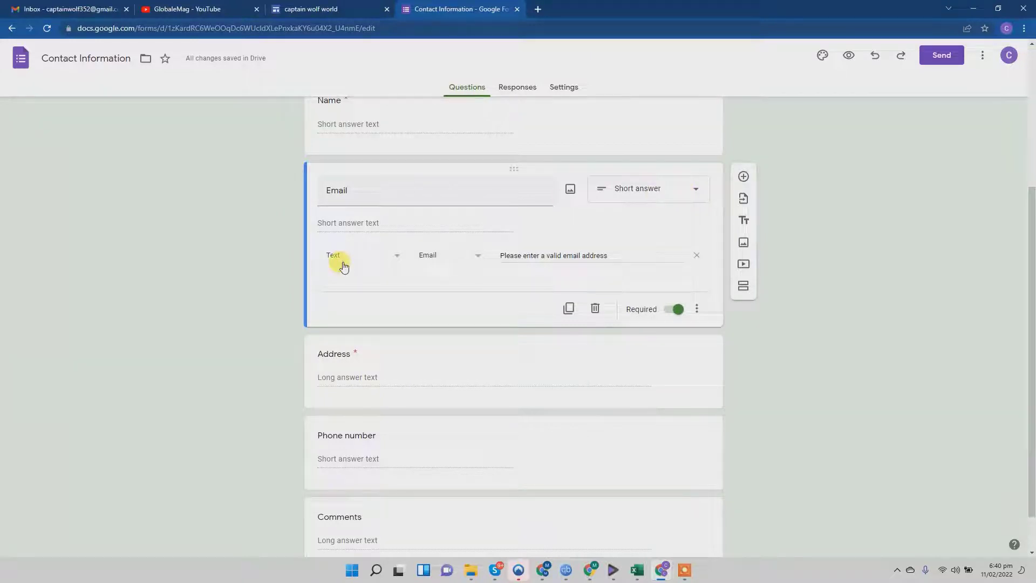
left_click(398, 258)
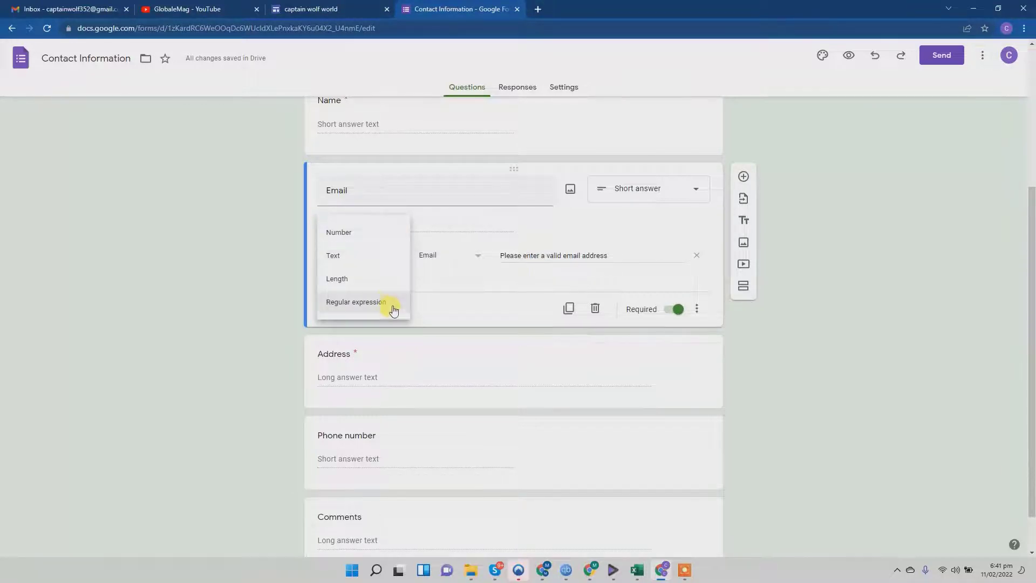
left_click(383, 257)
left_click(474, 259)
left_click(457, 262)
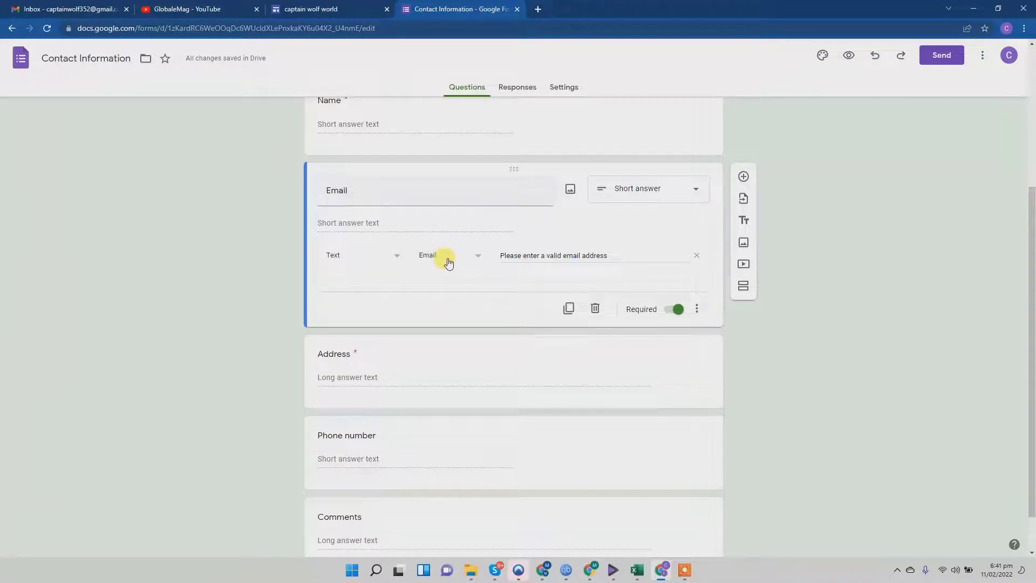
Step: Rename the Address question as "Your Question"
scroll(493, 282, "down", 1)
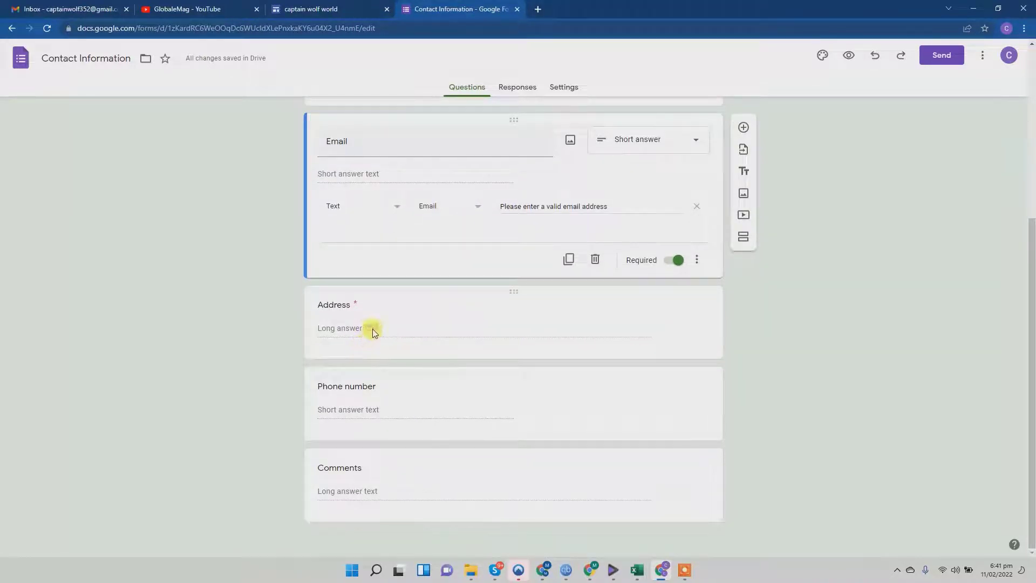
left_click(416, 330)
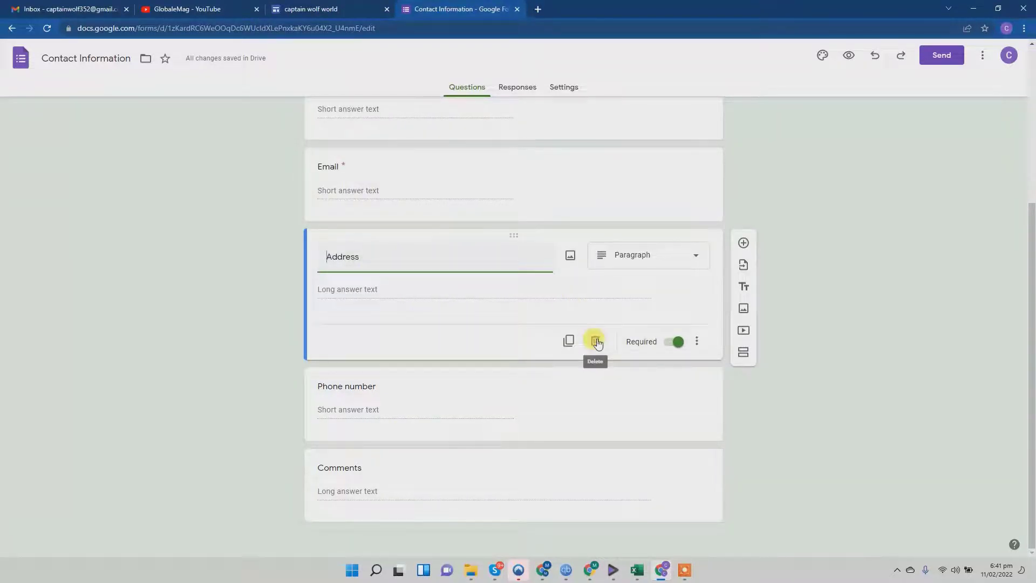
double_click(372, 258)
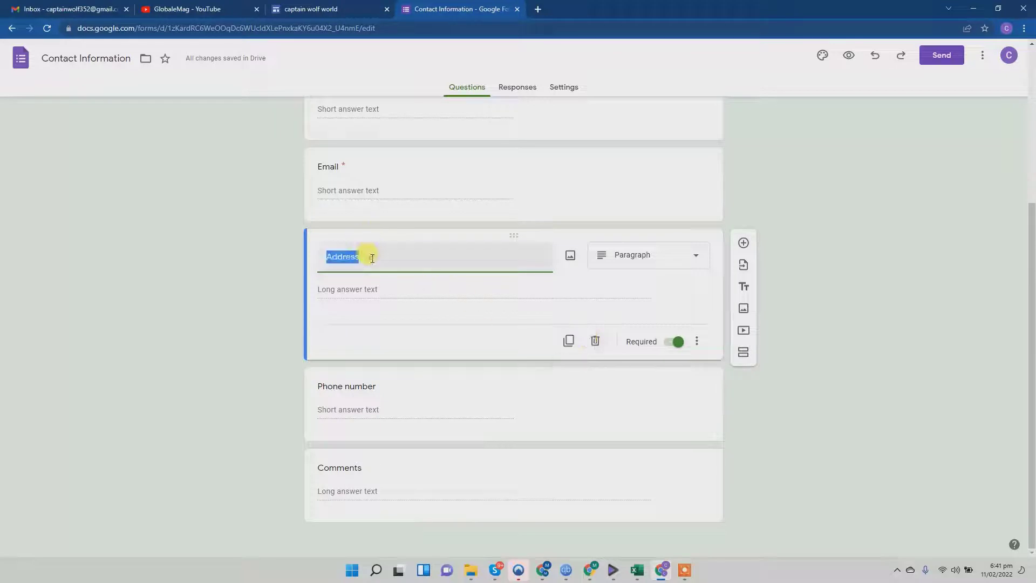
type("Your Question")
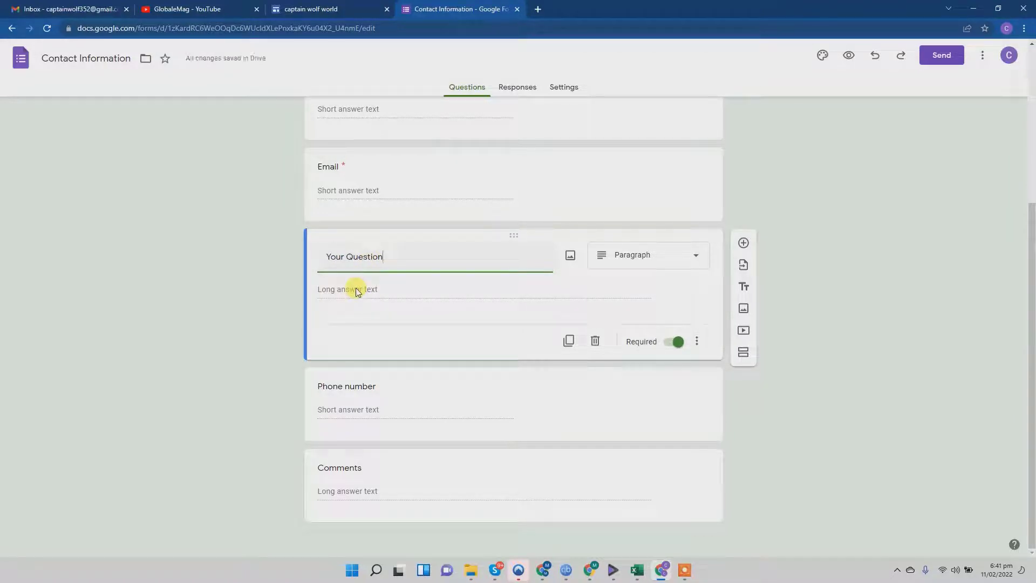
Step: Delete the Phone number and Comments questions from the form
left_click(429, 398)
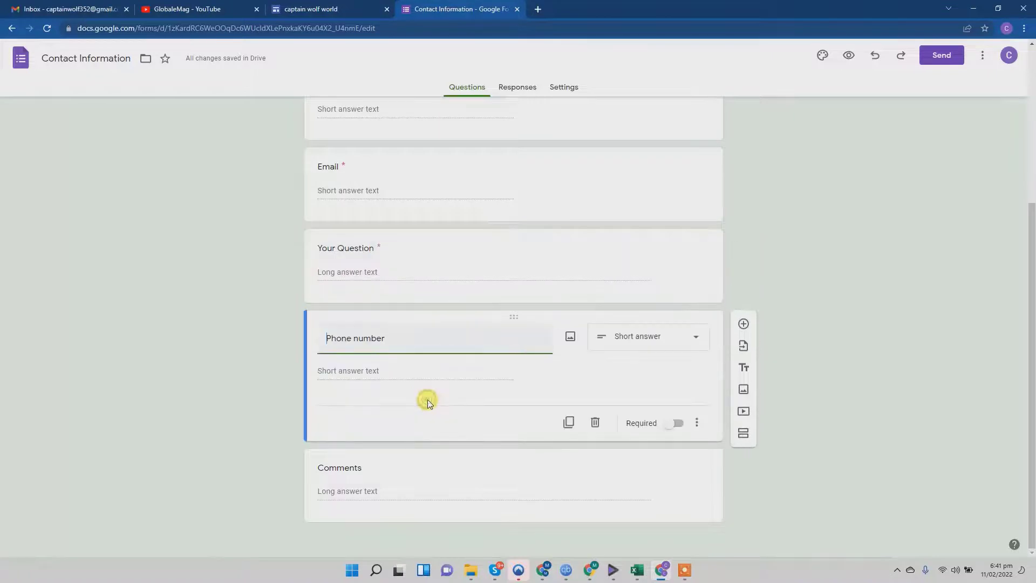
left_click(596, 423)
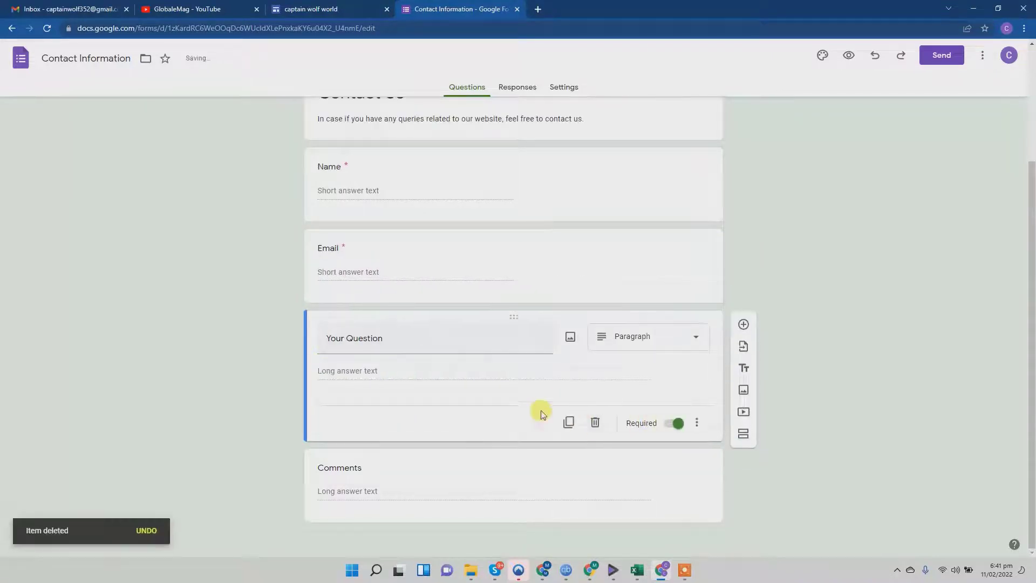
left_click(603, 499)
left_click(596, 505)
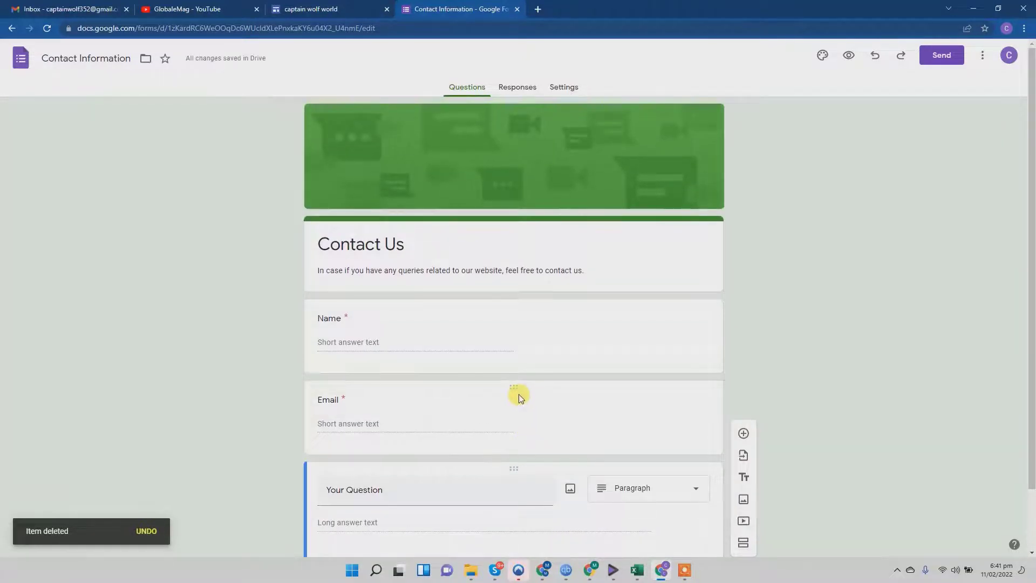
Step: Review the form from its header to the Your Question field and examine its options for sending by email
scroll(519, 395, "down", 2)
scroll(516, 393, "up", 2)
left_click(347, 245)
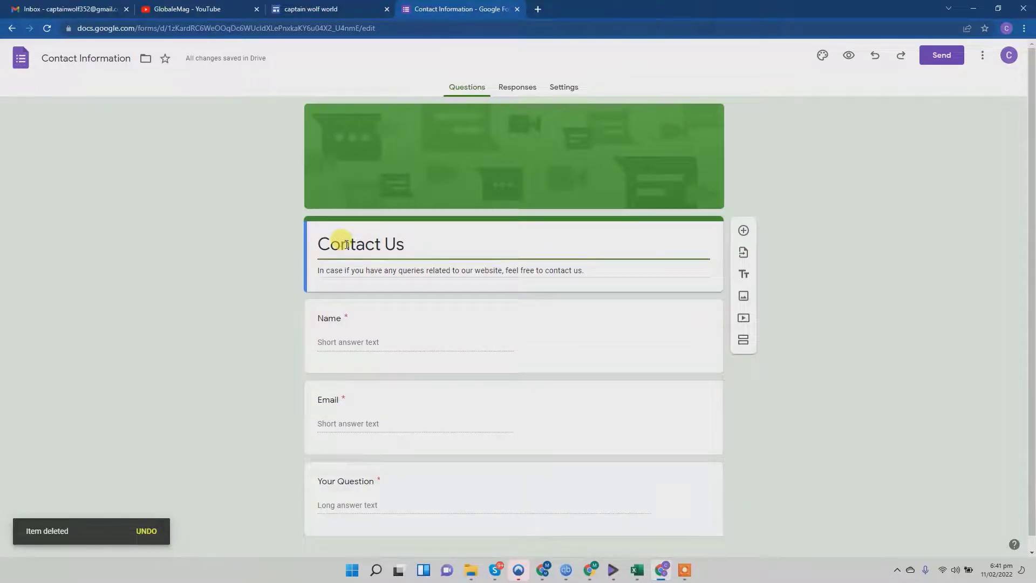
left_click(80, 59)
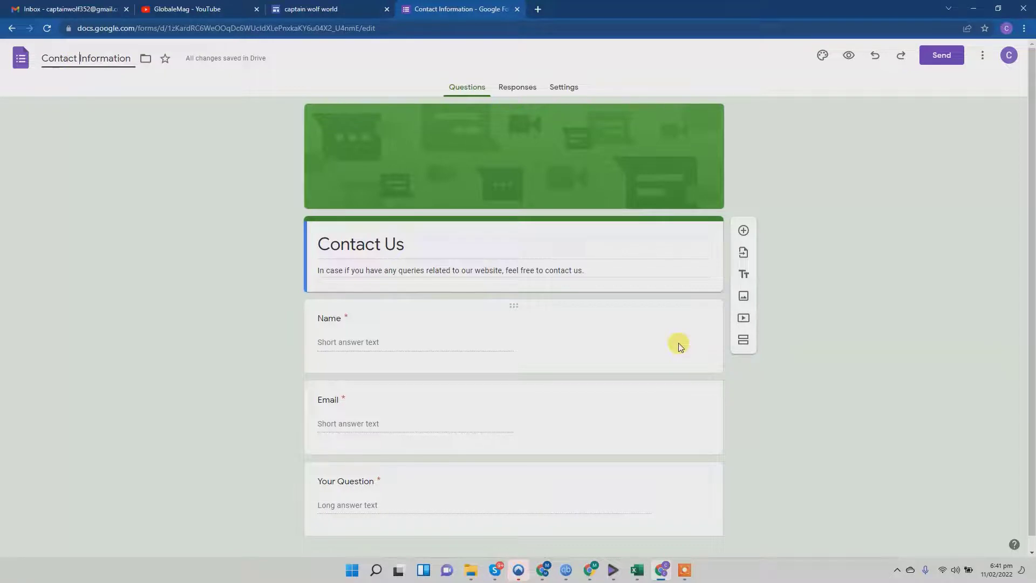
scroll(502, 365, "down", 1)
scroll(510, 371, "up", 1)
left_click(938, 57)
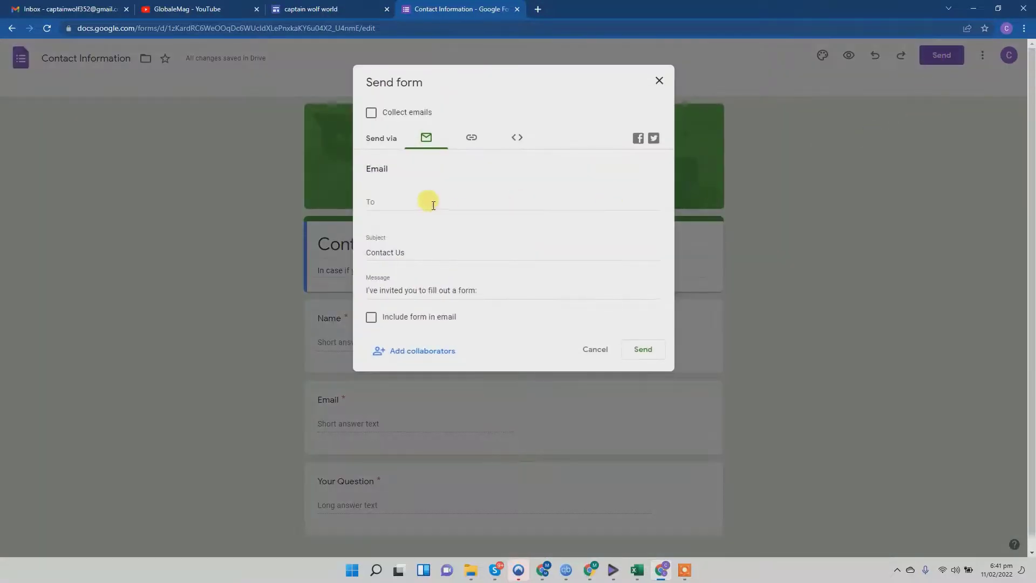
left_click(376, 200)
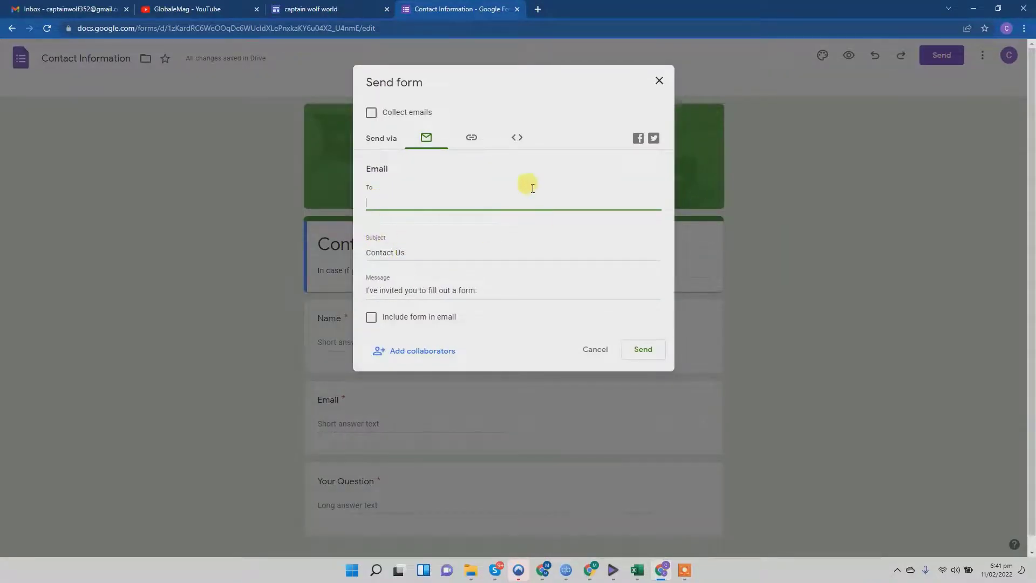
left_click(593, 350)
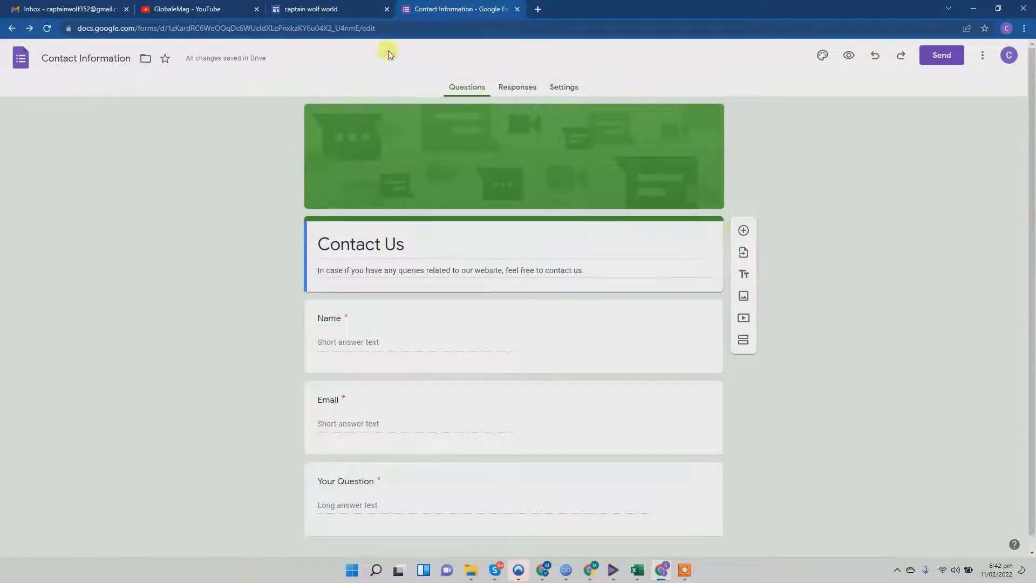
Step: Switch to the captain wolf world site in Google Sites and add a new page named "Contact us"
left_click(316, 15)
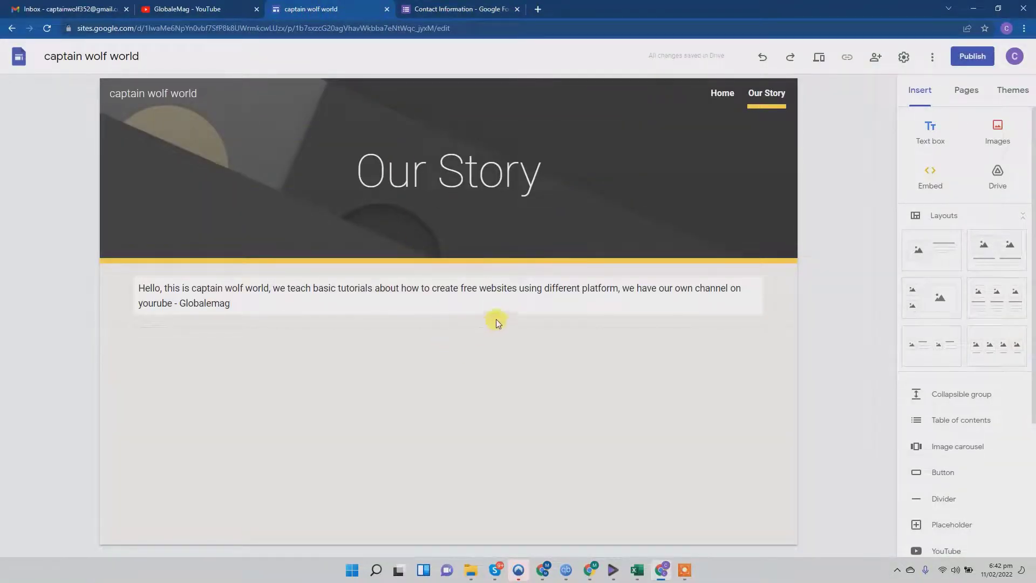
left_click(965, 94)
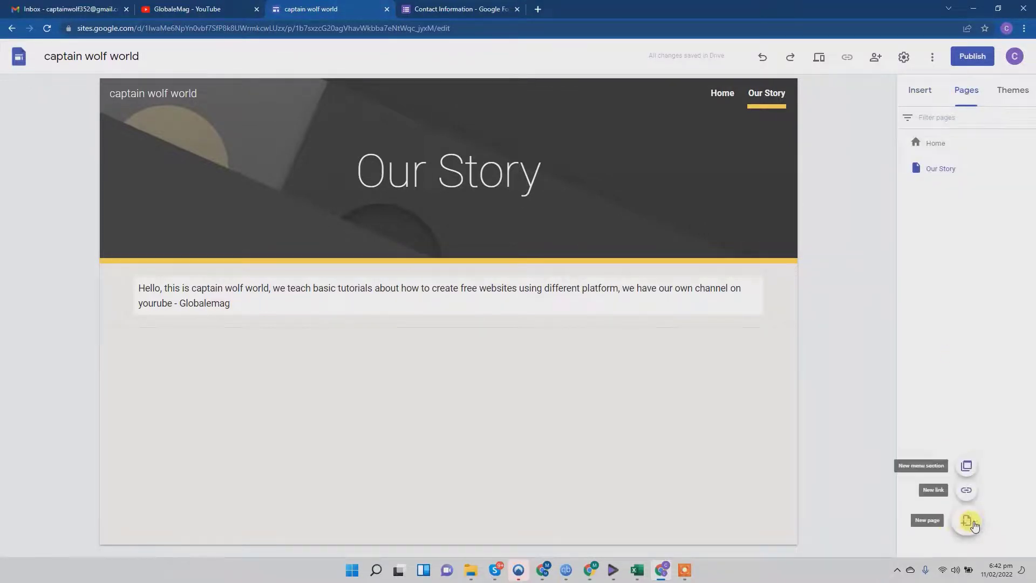
left_click(969, 522)
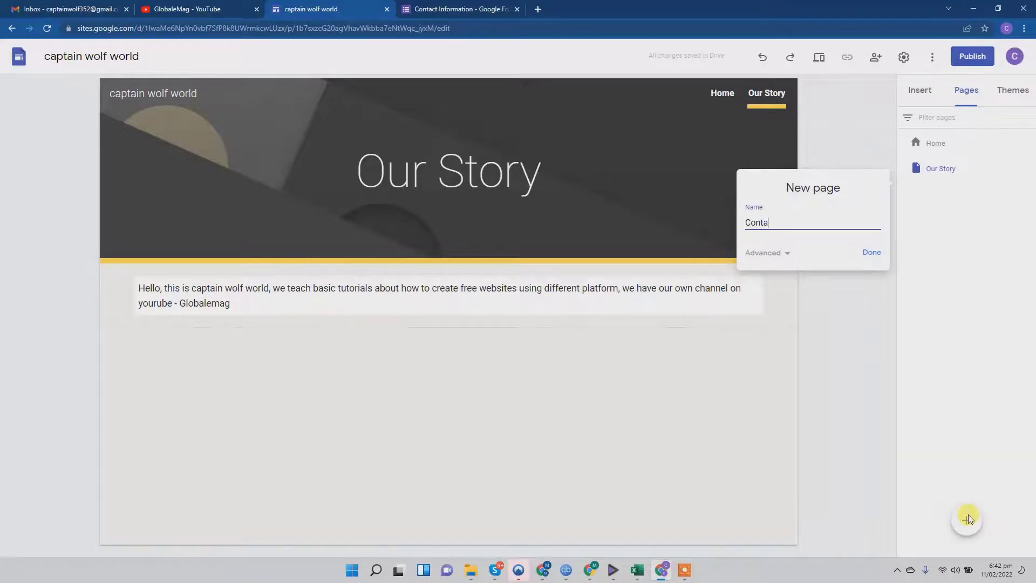
left_click(872, 251)
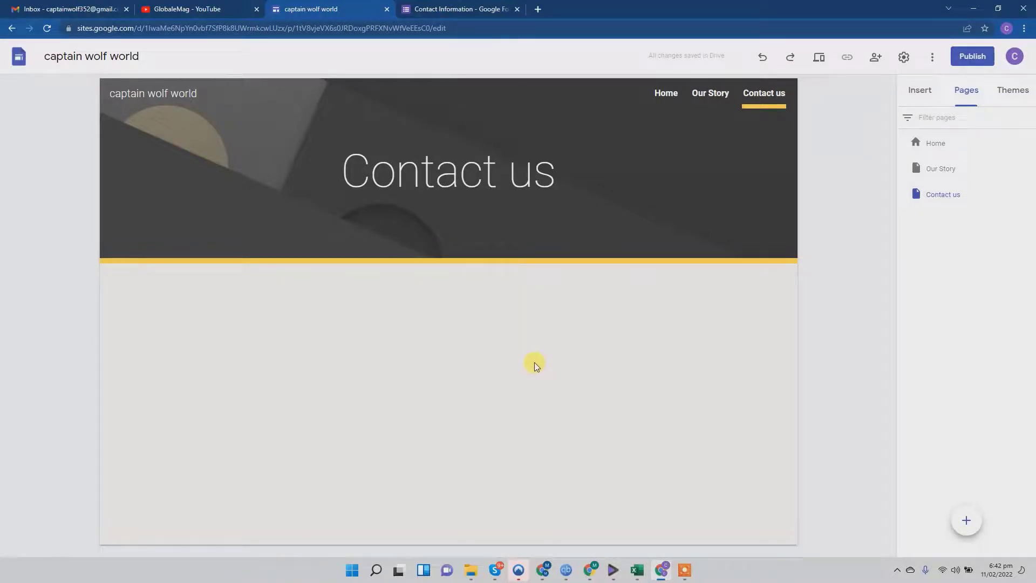
Step: Insert the Contact Information form from Google Forms into the Contact us page
left_click(455, 9)
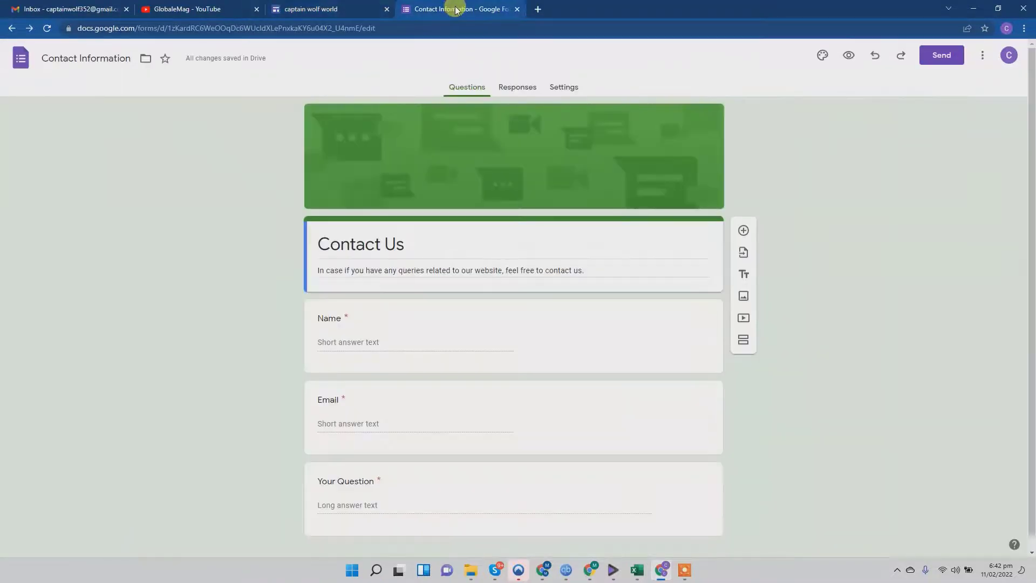
left_click(348, 9)
left_click(921, 91)
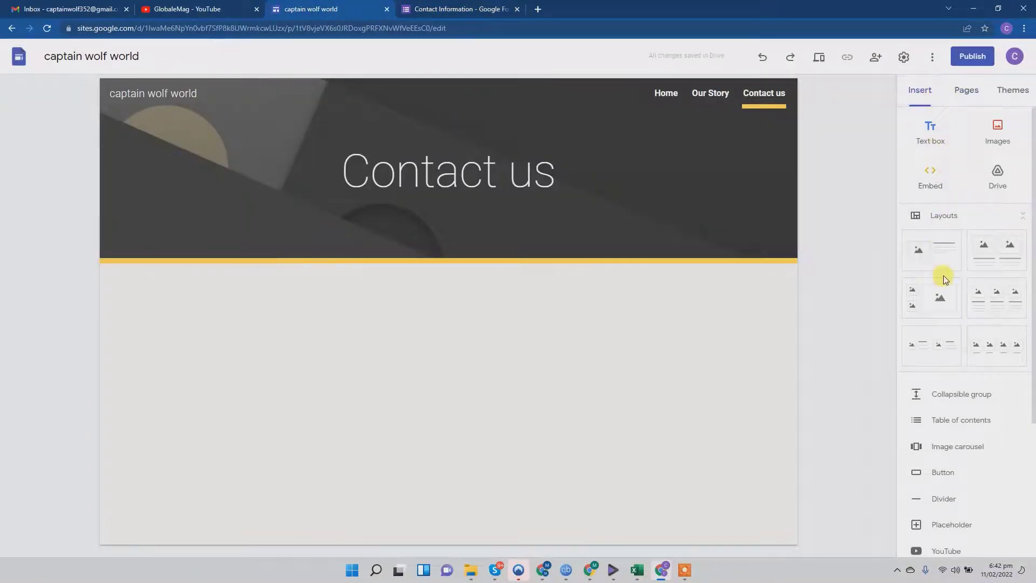
scroll(943, 278, "down", 4)
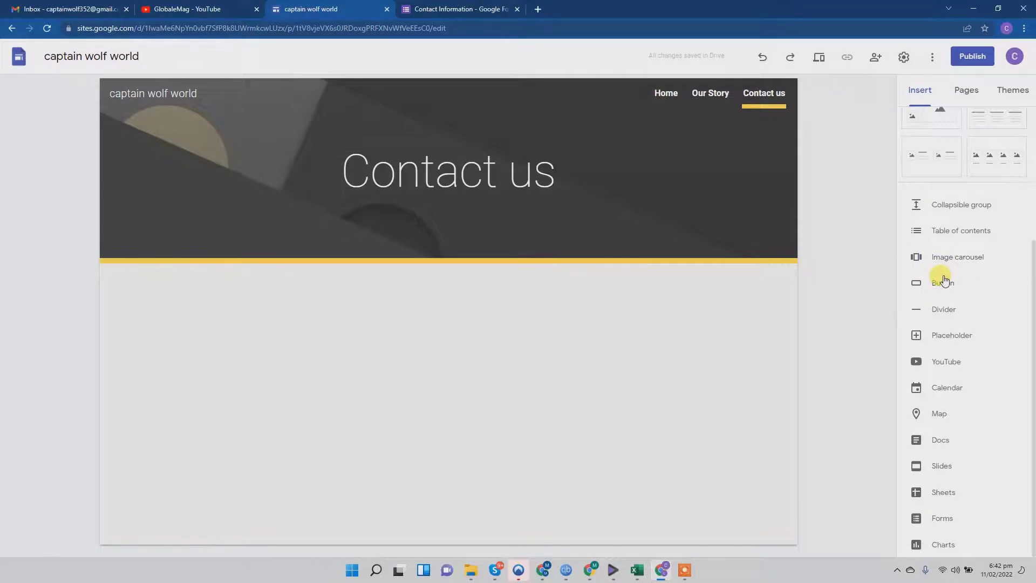
left_click(936, 523)
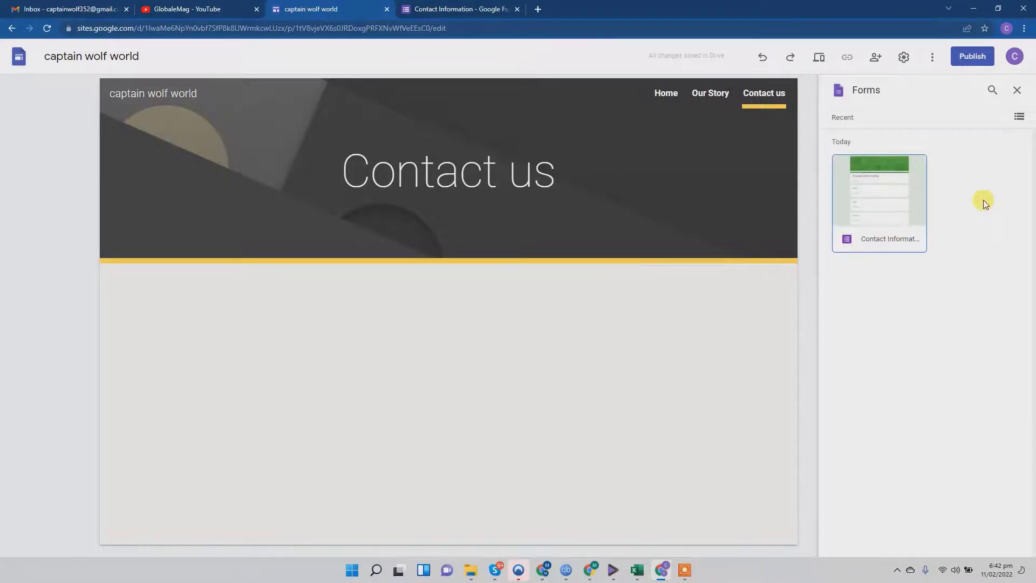
left_click(887, 192)
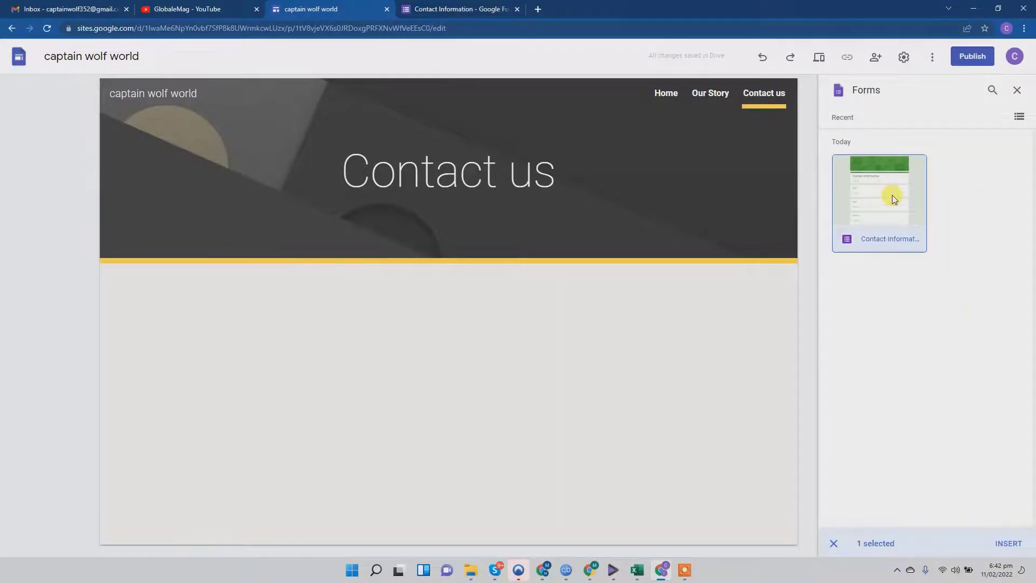
left_click(1008, 543)
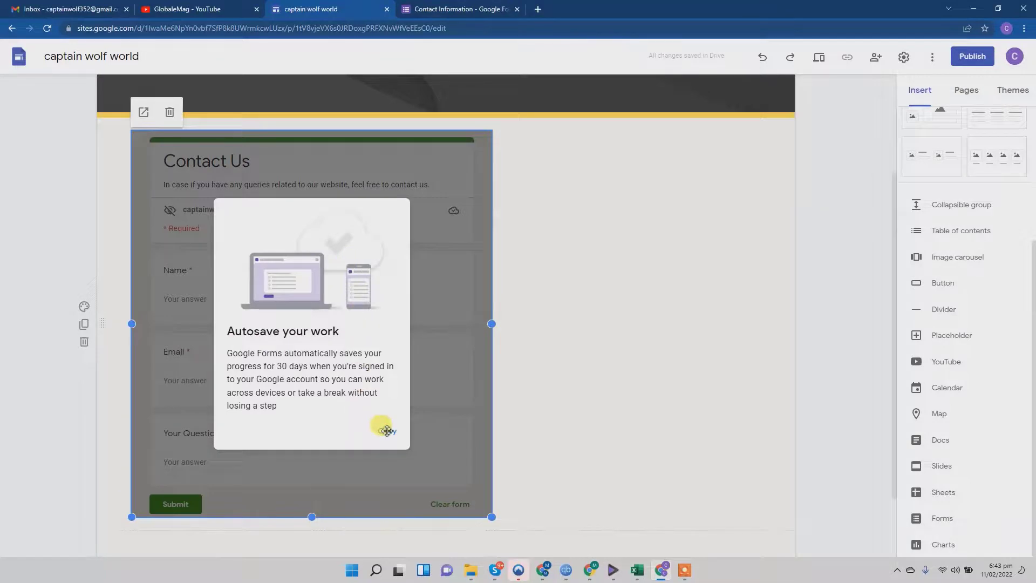
Step: Widen the embedded form on the Contact us page to span the full content width
scroll(393, 366, "down", 2)
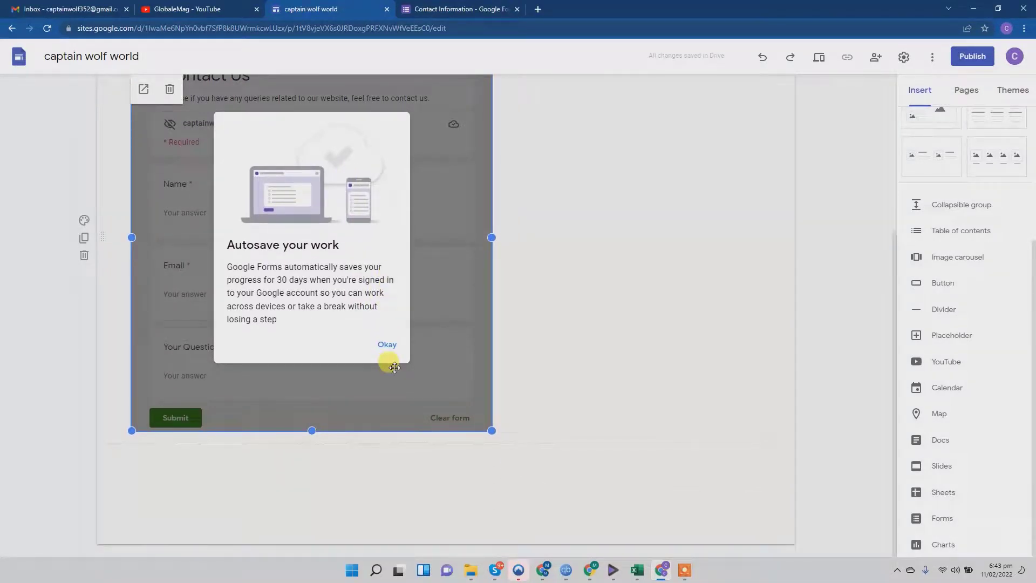
scroll(395, 367, "up", 5)
scroll(395, 368, "down", 2)
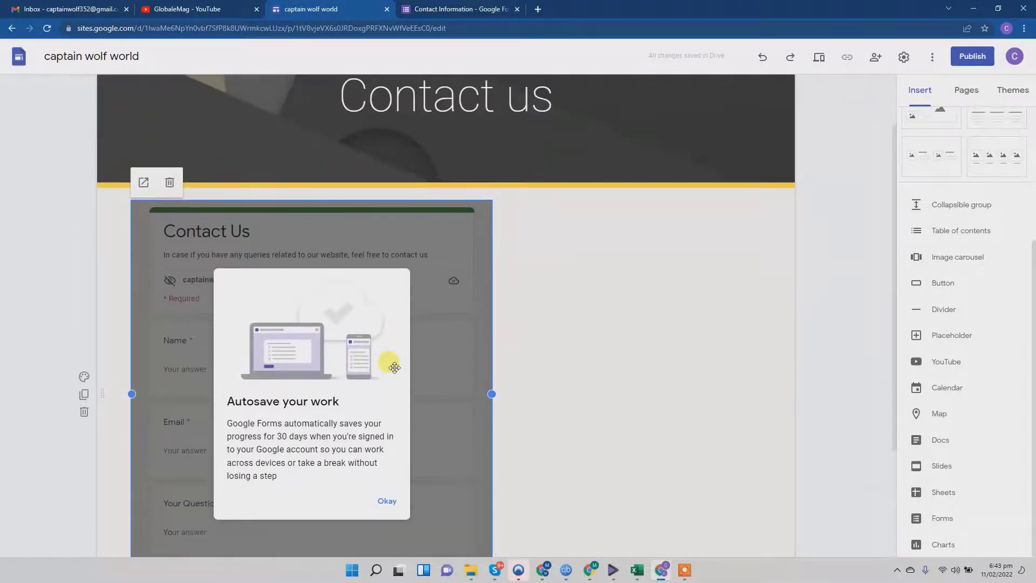
left_click(548, 348)
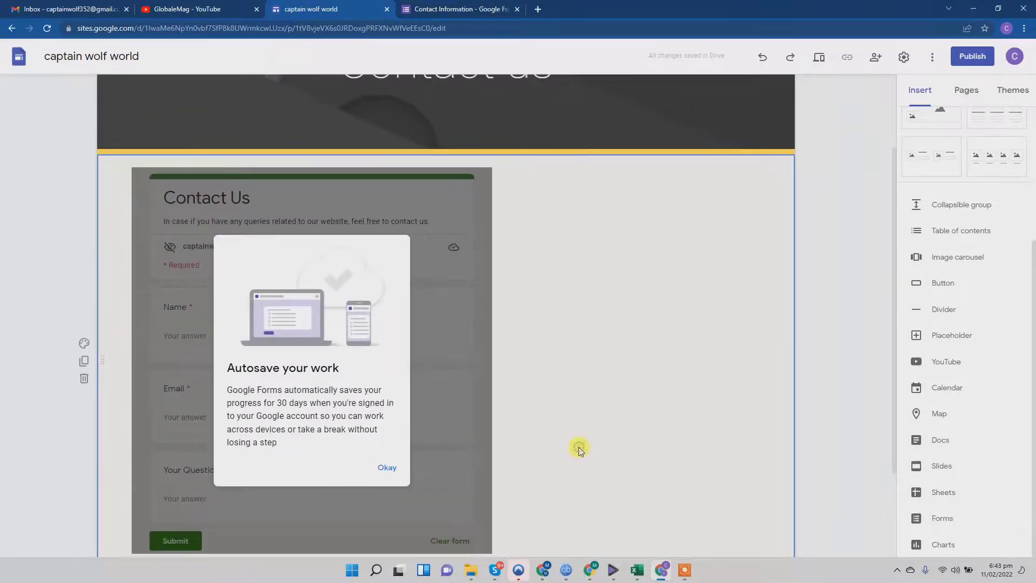
left_click(476, 327)
left_click_drag(490, 359, 762, 361)
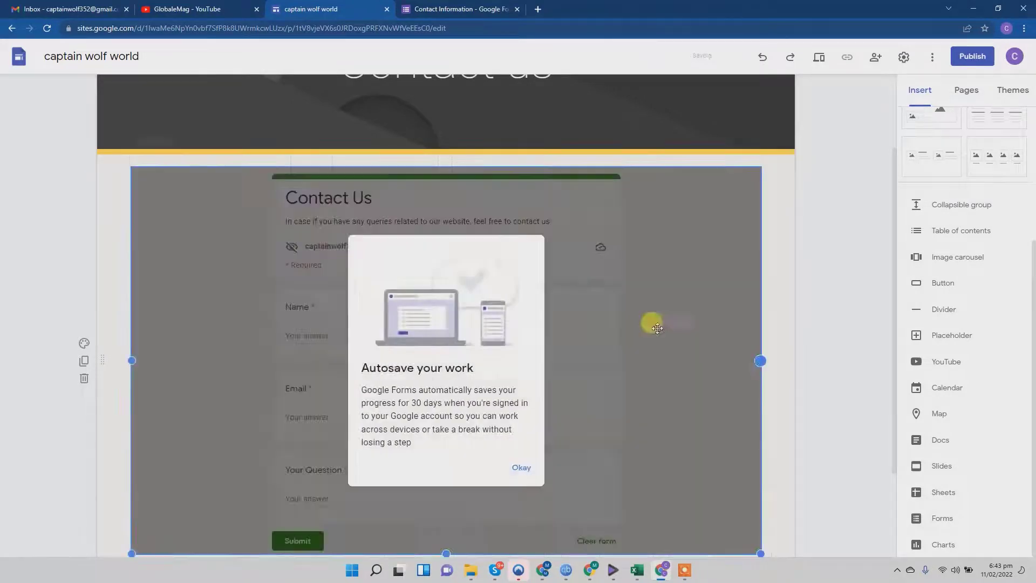
scroll(322, 309, "down", 3)
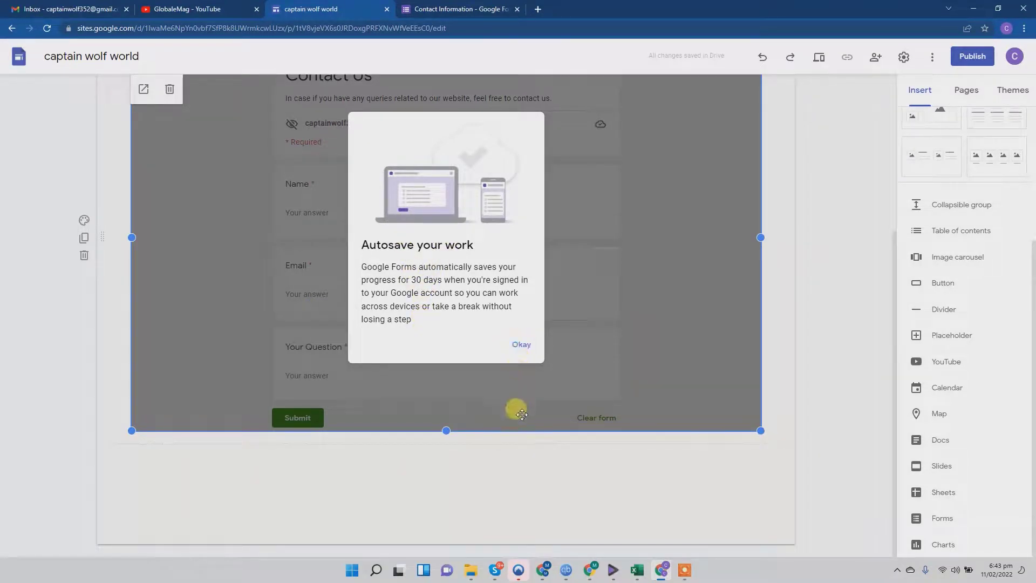
Step: Review the Home, Our Story and Contact us pages in the site editor, including the Home page's video and image sections
scroll(522, 415, "up", 5)
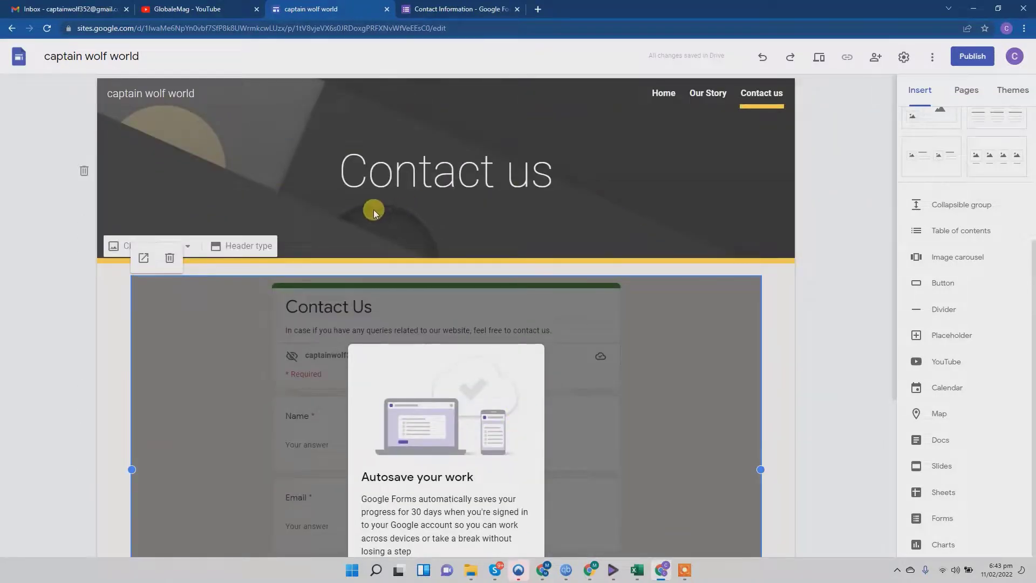
left_click(663, 96)
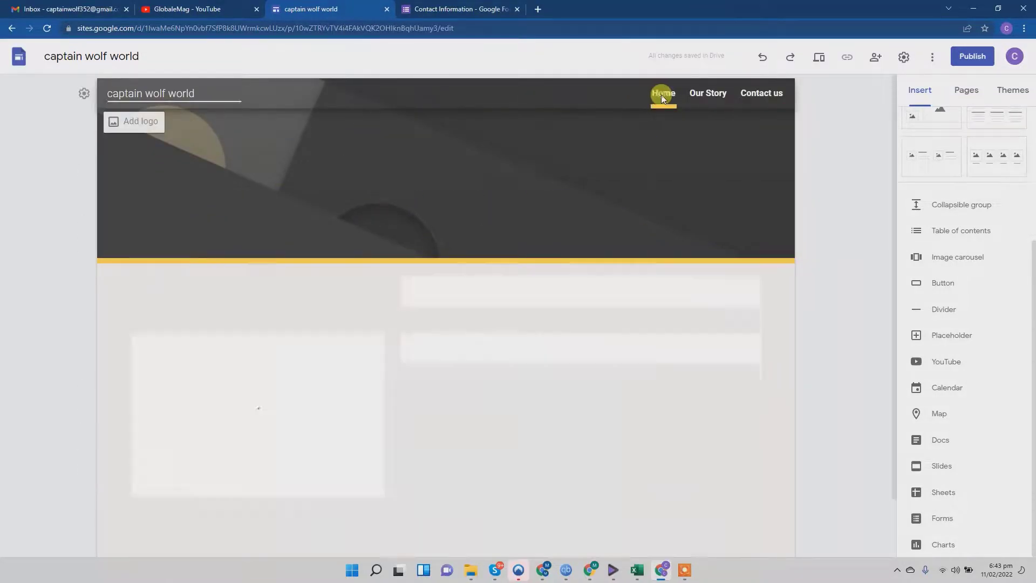
scroll(466, 214, "down", 3)
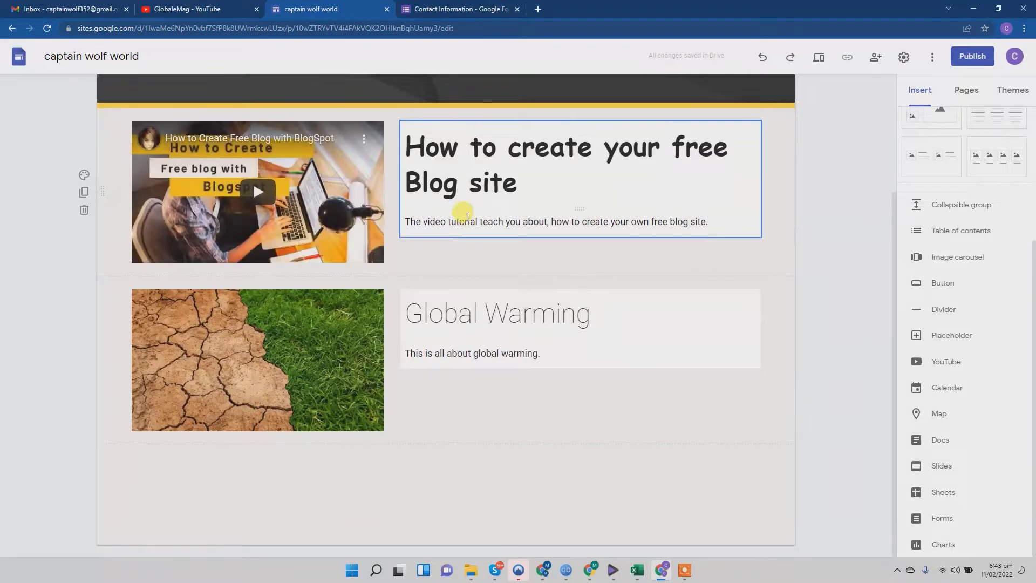
scroll(517, 381, "up", 3)
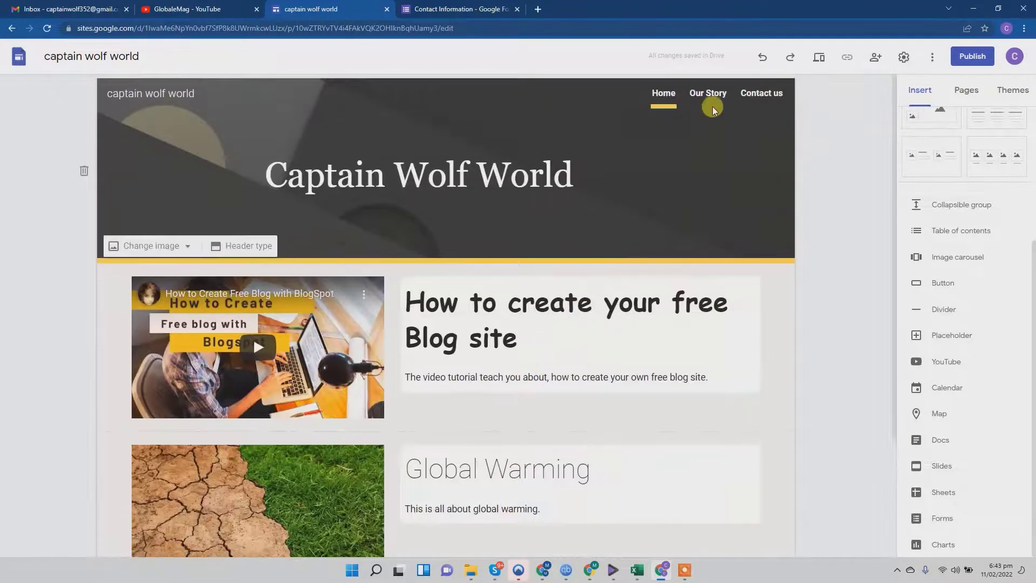
left_click(705, 92)
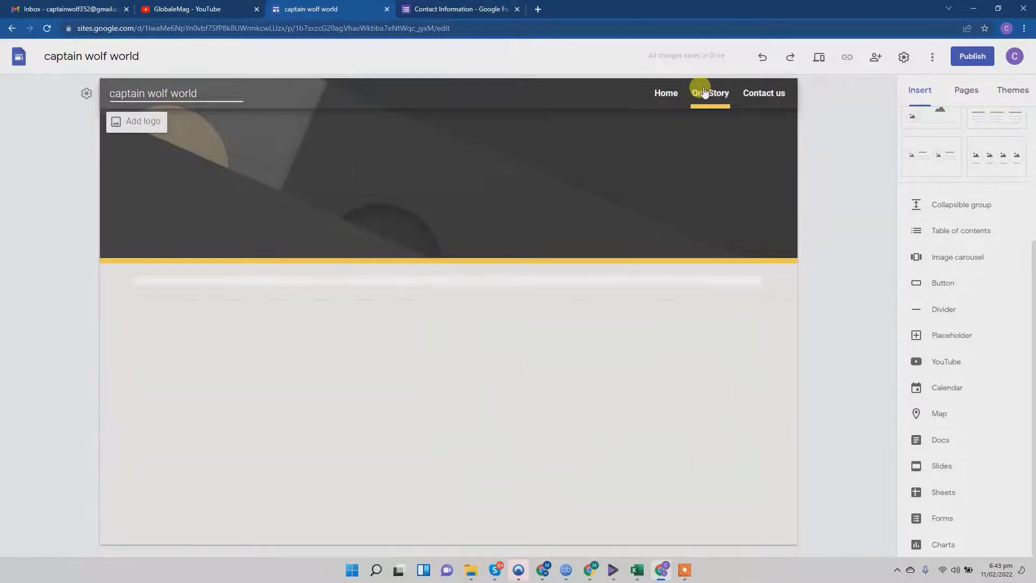
left_click(765, 96)
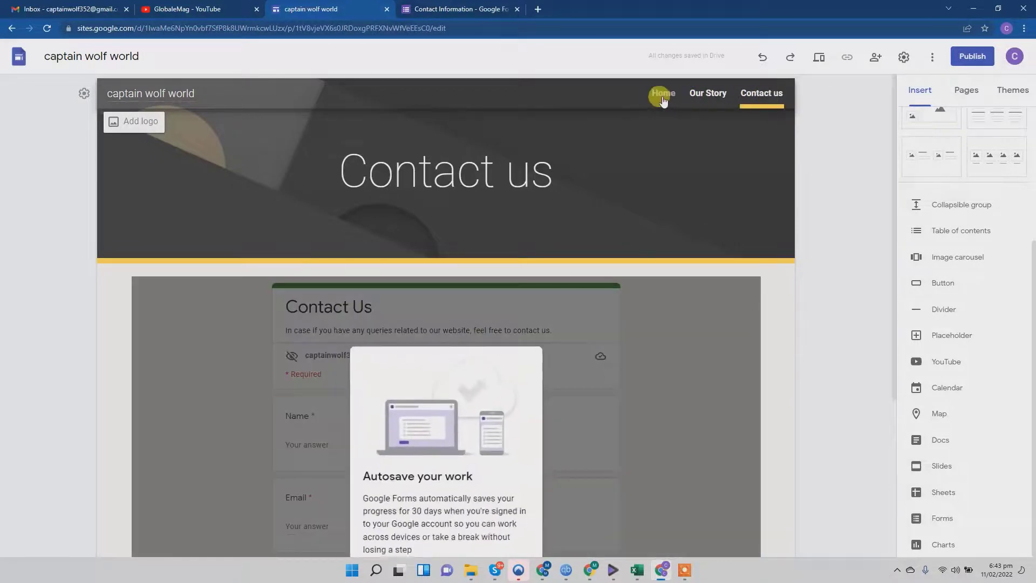
left_click(664, 96)
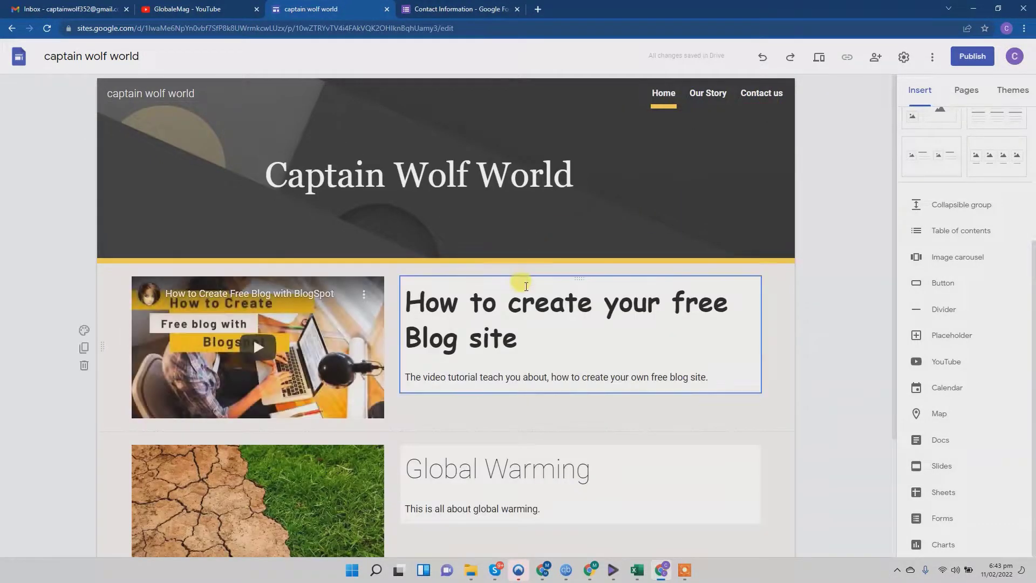
scroll(520, 280, "down", 3)
scroll(525, 291, "up", 3)
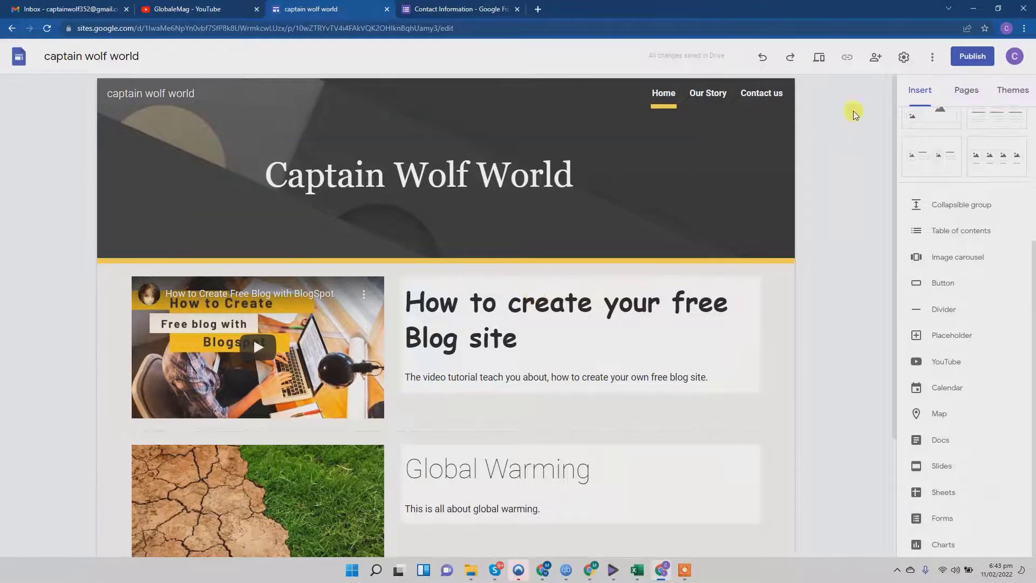
Step: Publish the site to the web with "captainwolfworld" as its web address
left_click(968, 57)
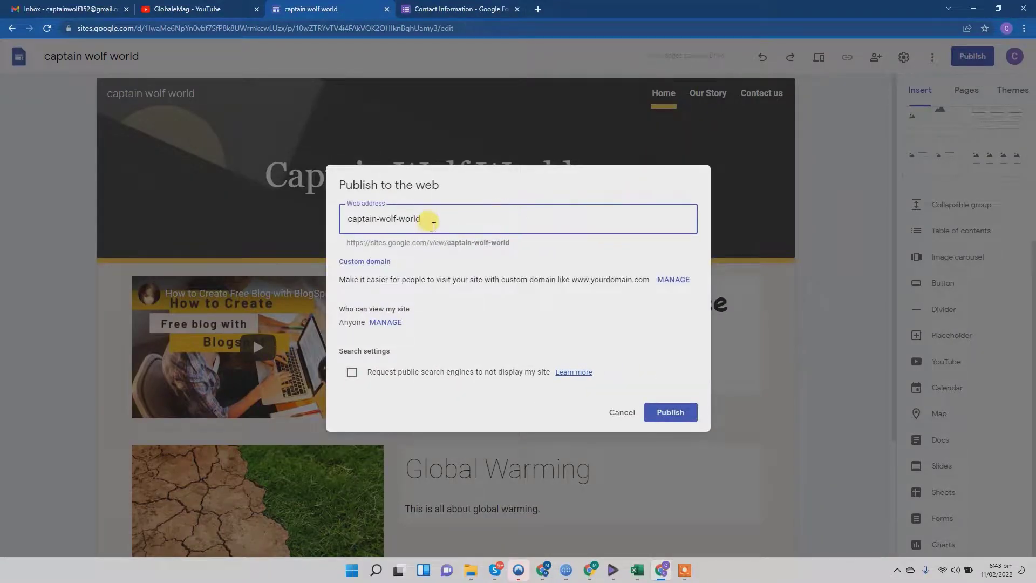
left_click_drag(433, 224, 241, 224)
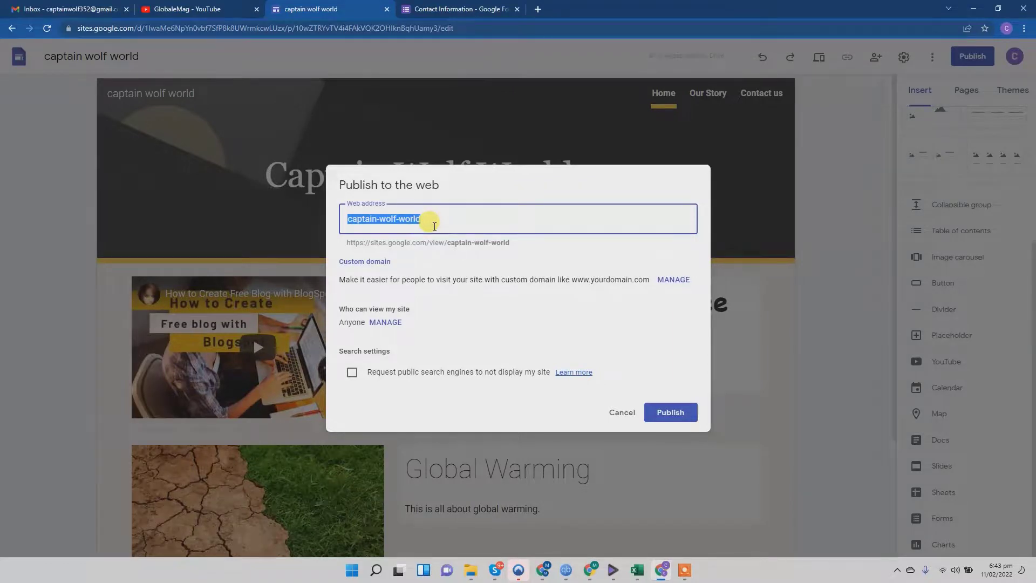
type("captainworl")
key("BackSpace")
type("lfworld")
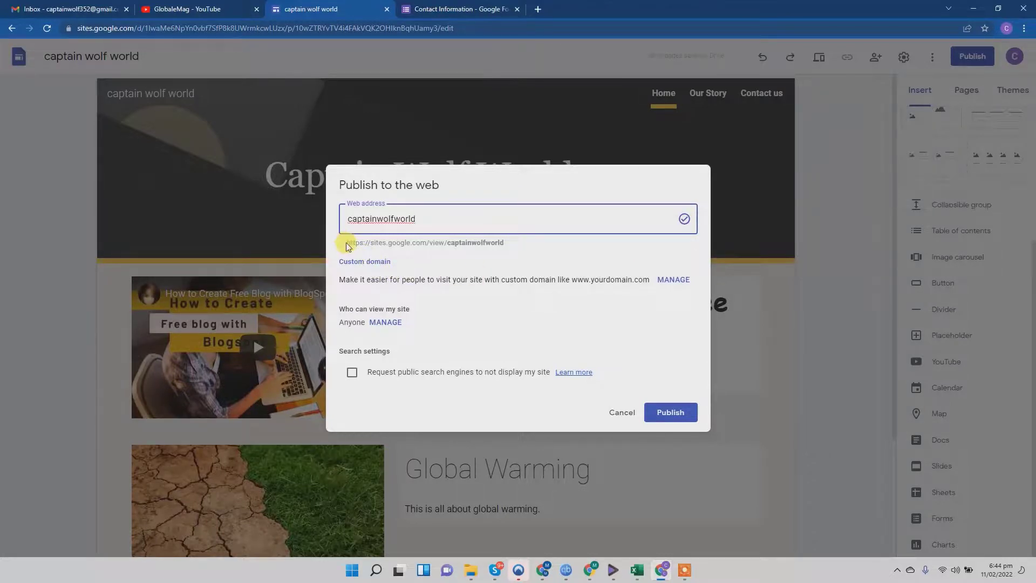
left_click_drag(348, 242, 524, 243)
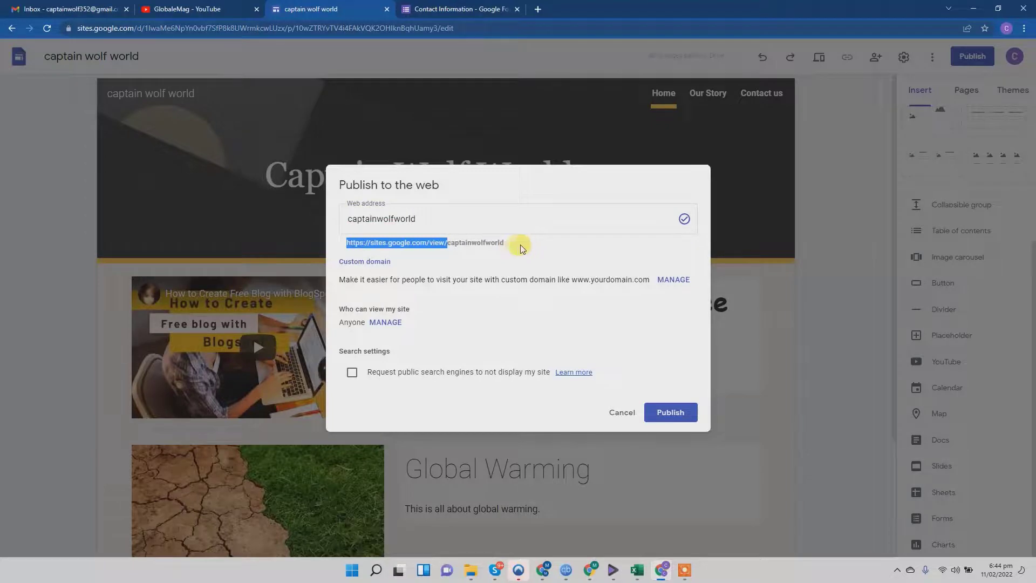
left_click(664, 413)
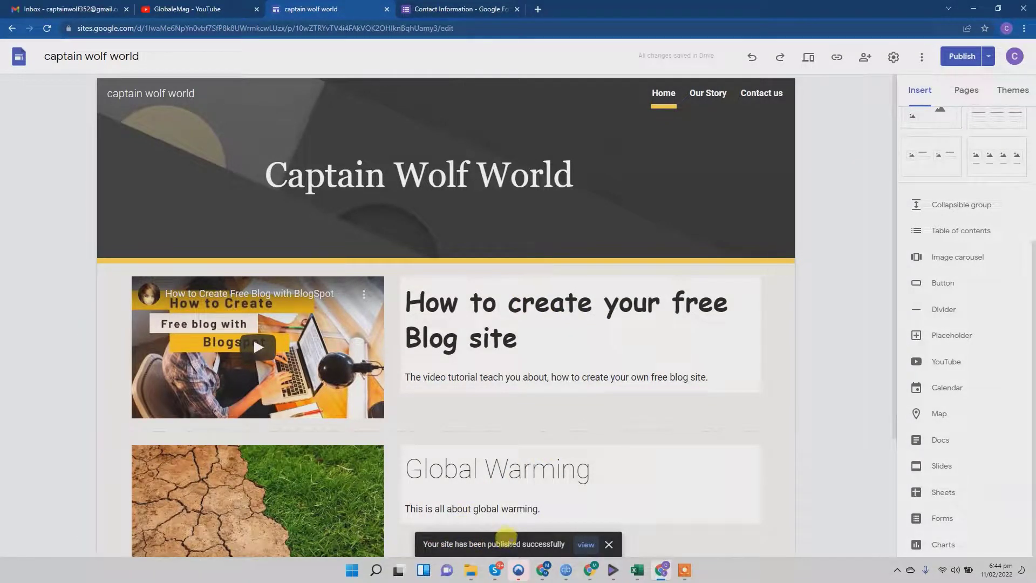
Step: View the published site and check its Our Story, Contact us and Home pages
left_click(586, 542)
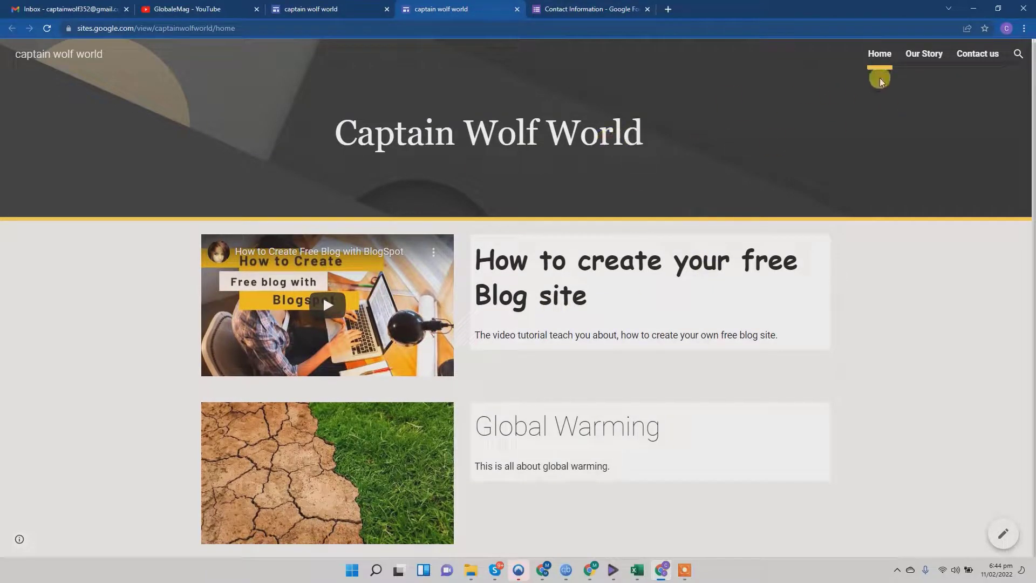
left_click(926, 54)
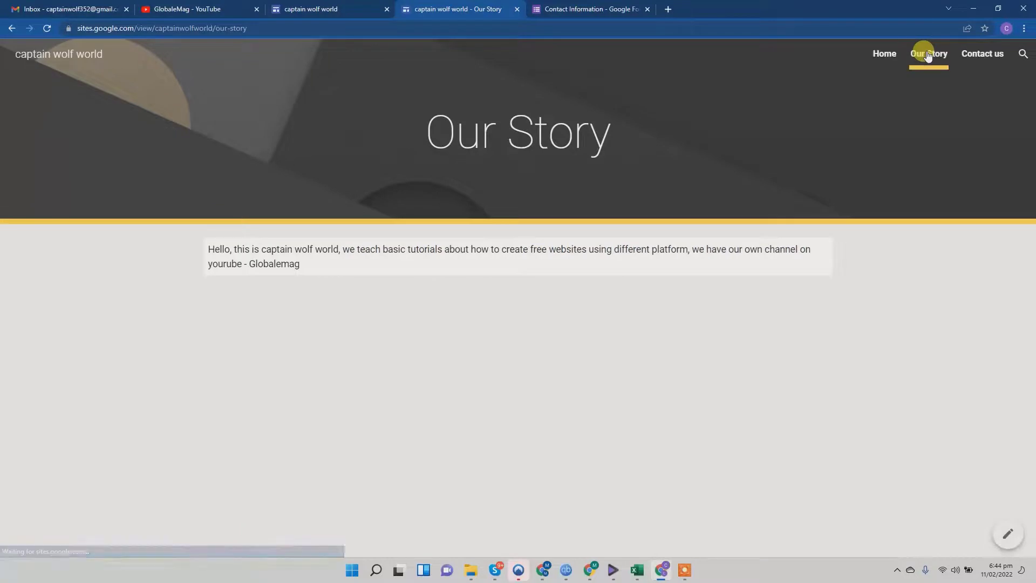
left_click(983, 54)
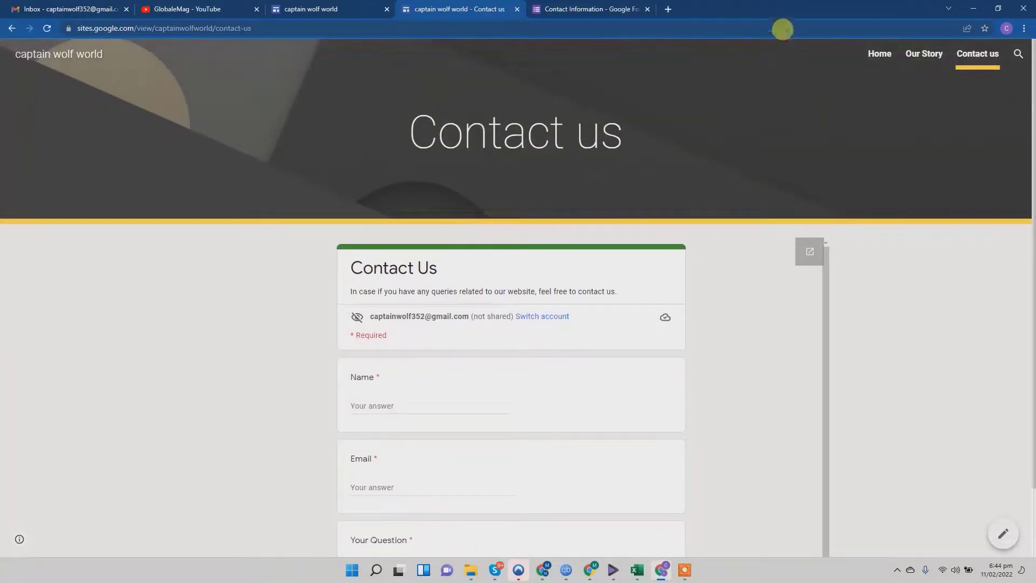
left_click(880, 55)
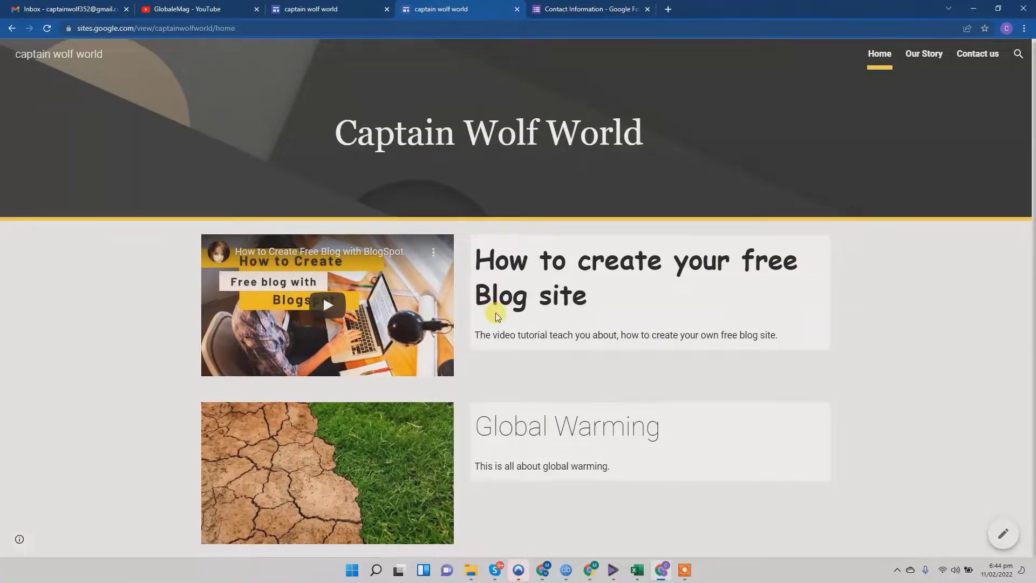
Step: Return to the site editor, look over the Home page and view the site's navigation and brand image settings
left_click(335, 15)
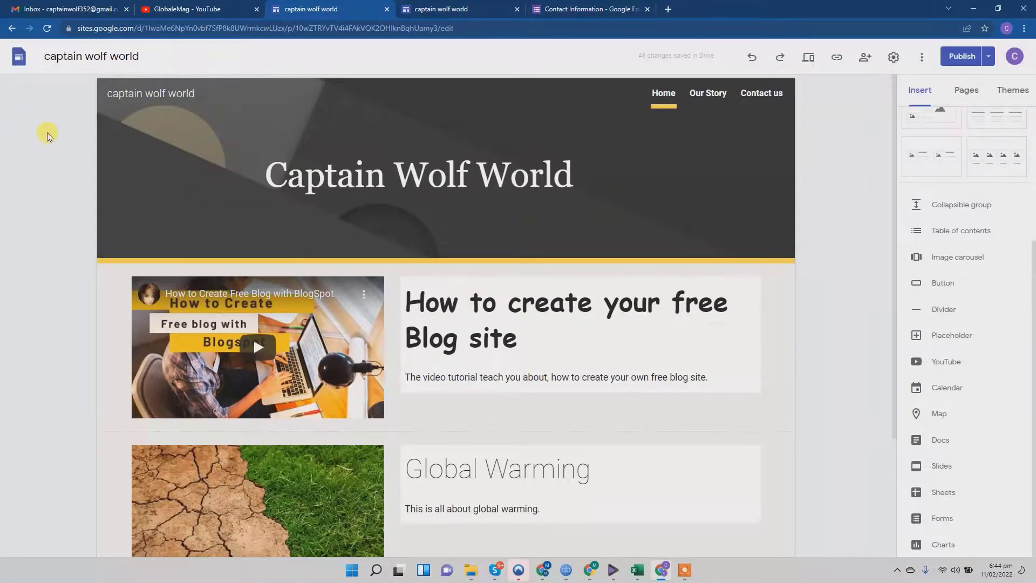
mouse_move(138, 153)
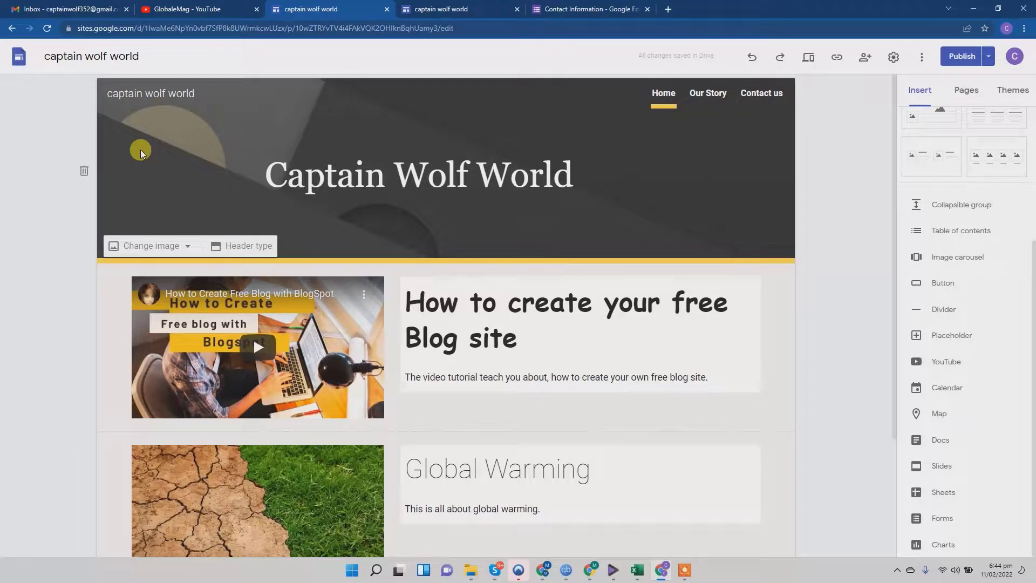
mouse_move(354, 105)
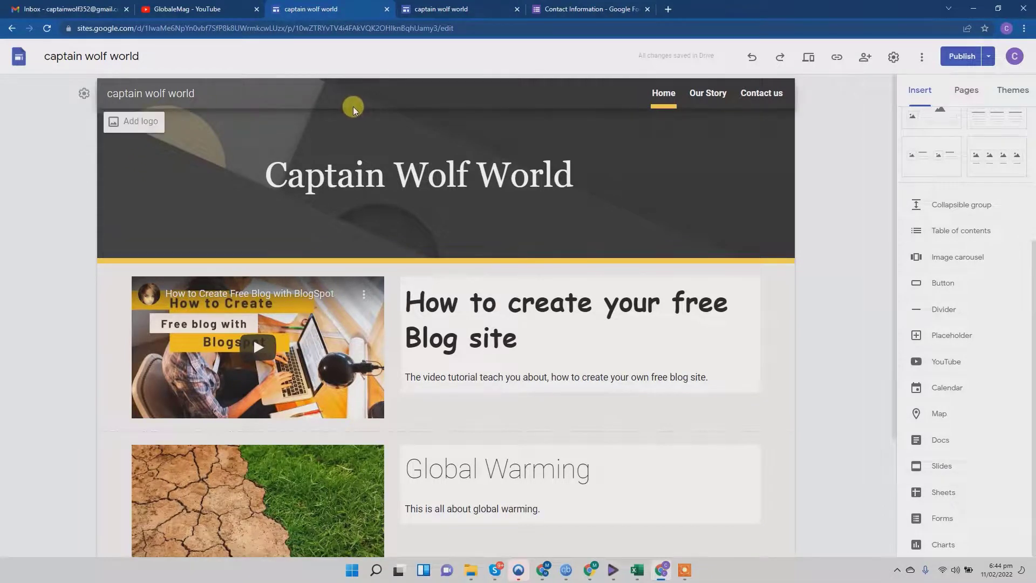
mouse_move(797, 314)
scroll(802, 316, "down", 3)
scroll(803, 317, "up", 3)
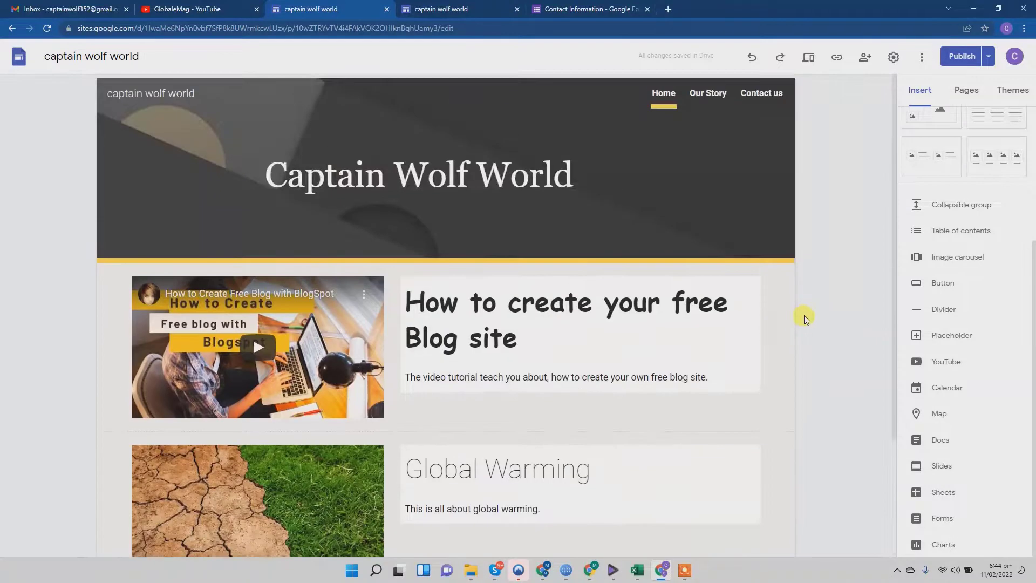
left_click(894, 58)
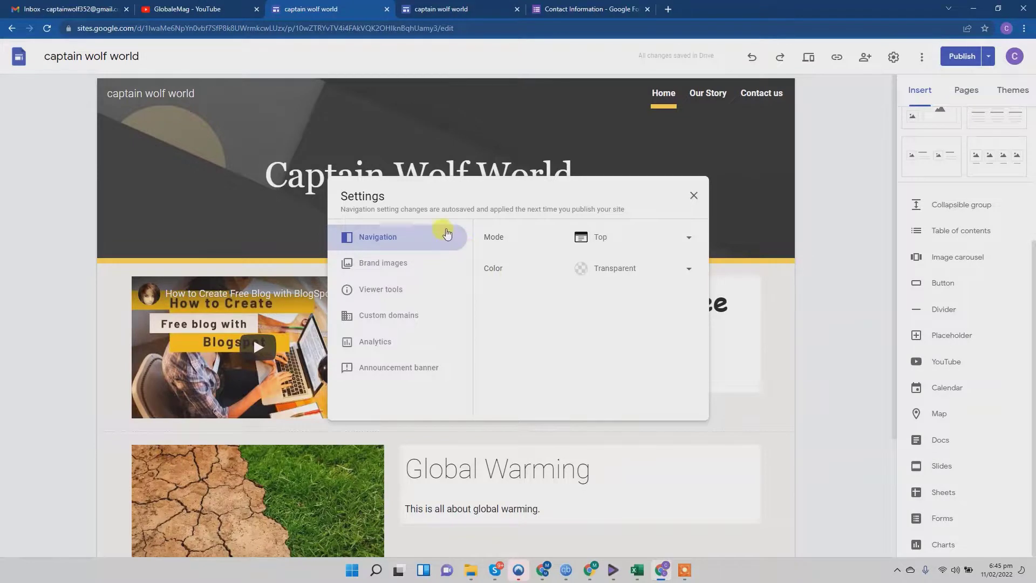
left_click(376, 266)
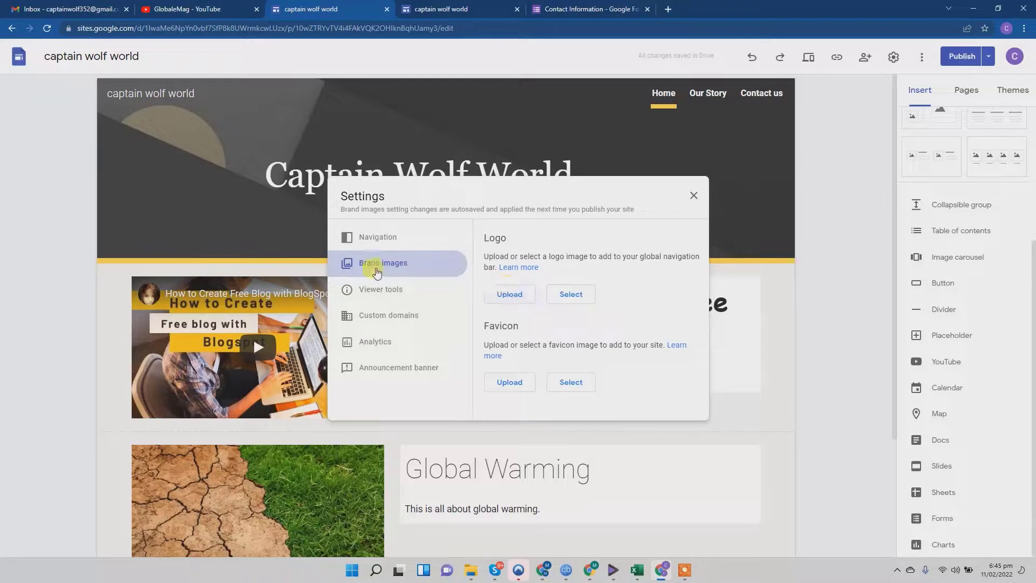
Step: Turn on the announcement banner with the message "Hello, this website share tutorials on making free websites."
left_click(412, 372)
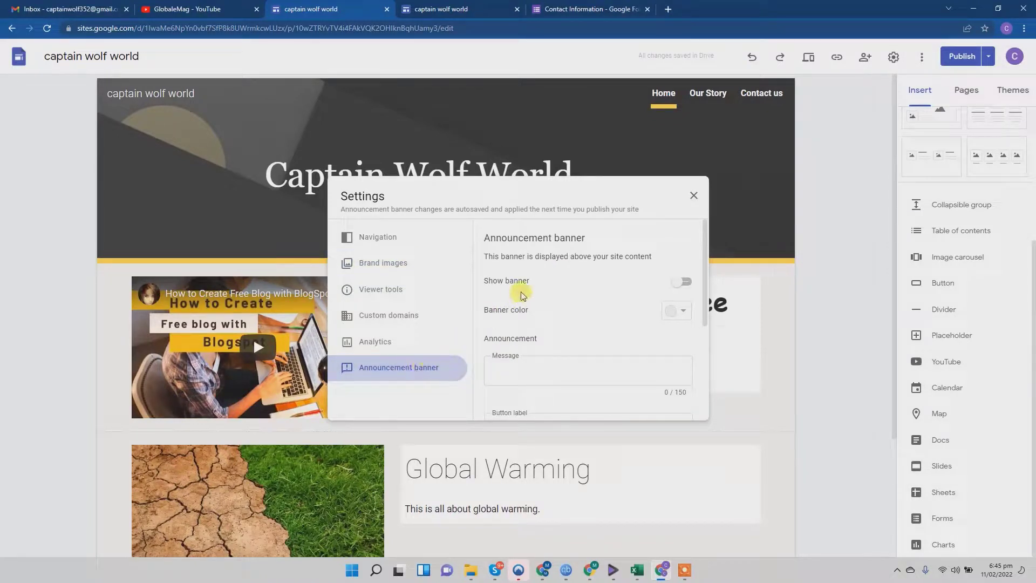
scroll(522, 297, "down", 1)
left_click(518, 318)
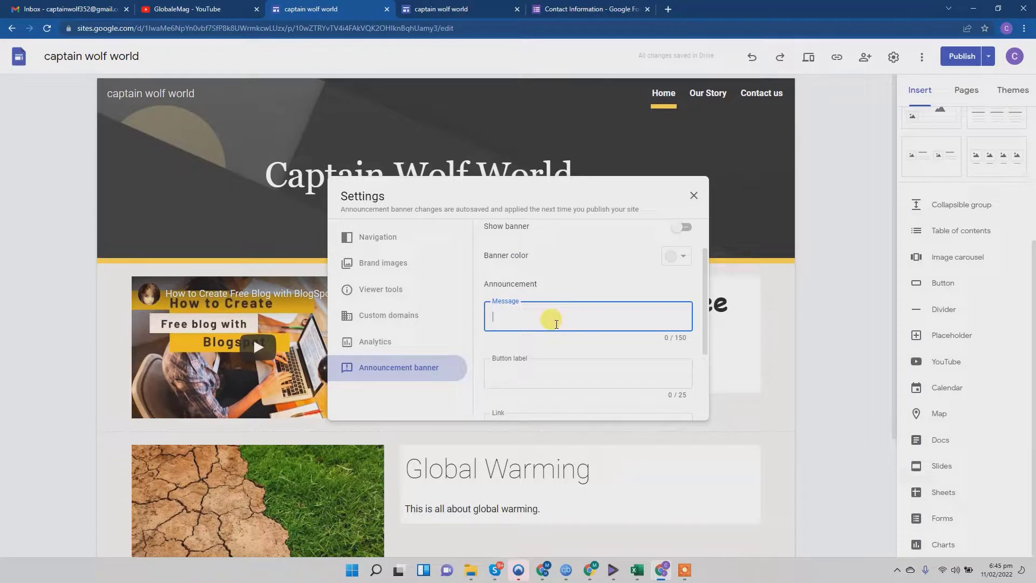
type("Hello, this website s")
key("BackSpace")
type("share ")
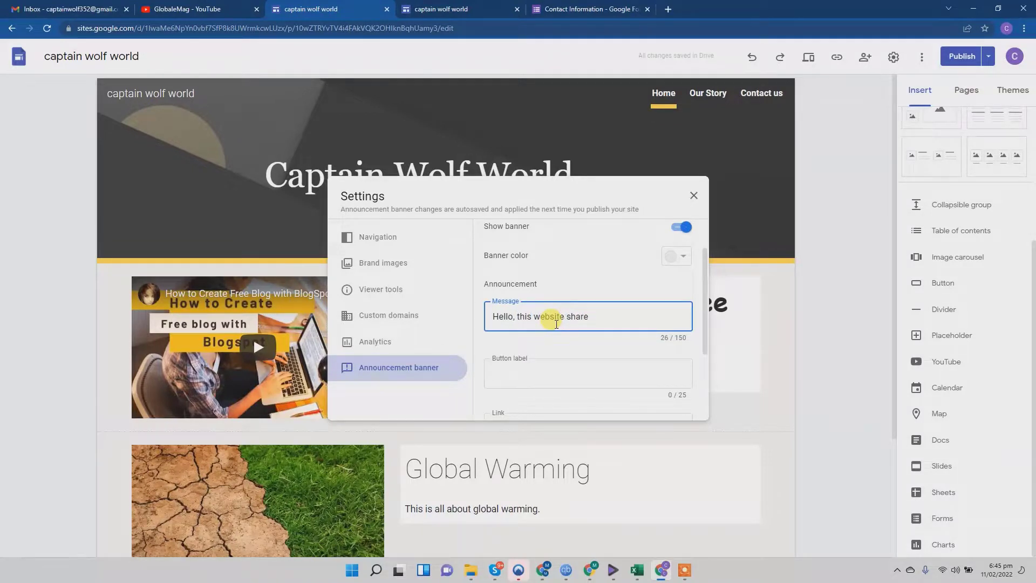
type("tutorials on making free websites.")
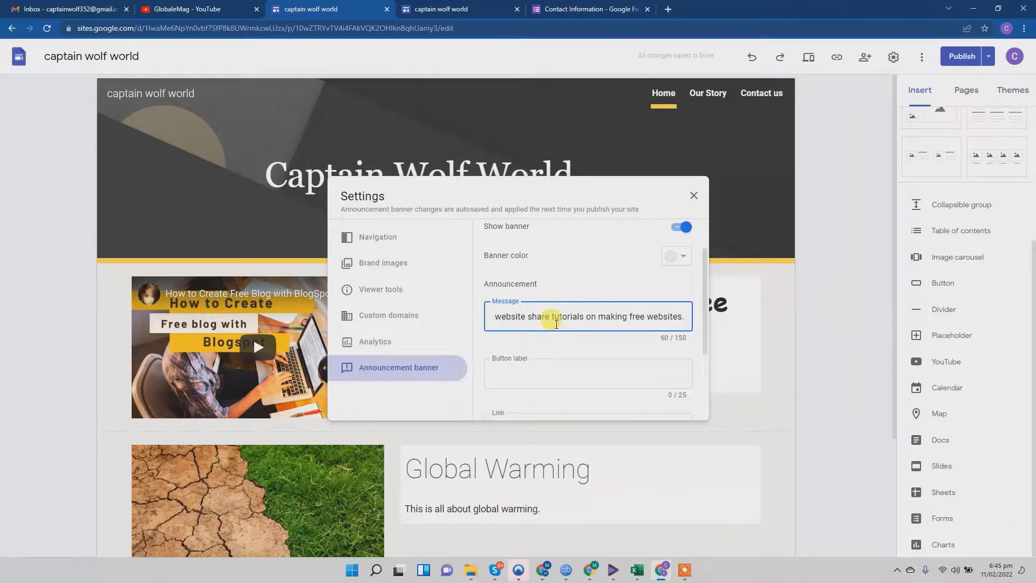
Step: Link the announcement banner's button to the site's Home page
scroll(551, 321, "down", 2)
left_click(551, 271)
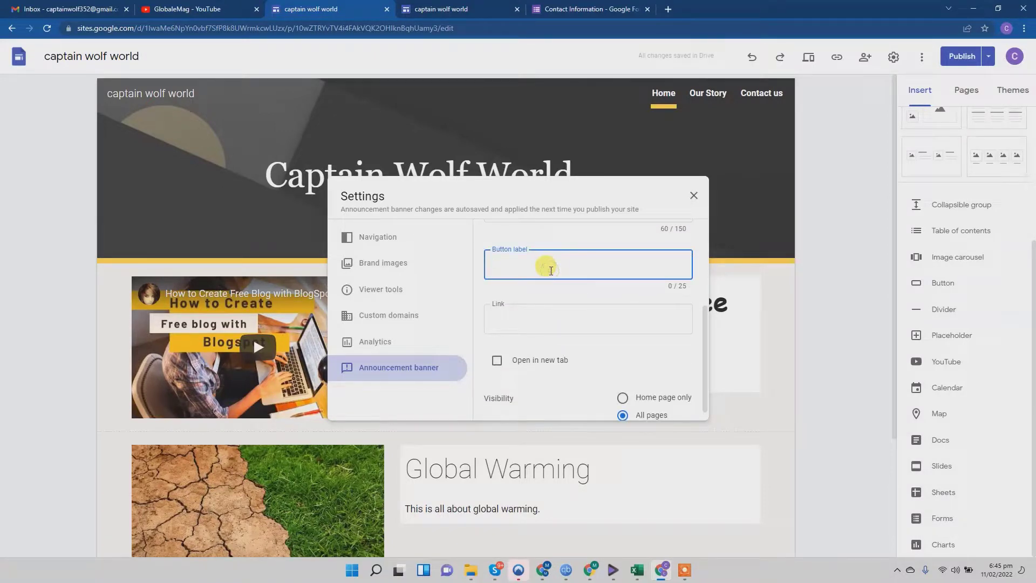
left_click(543, 323)
scroll(549, 326, "up", 2)
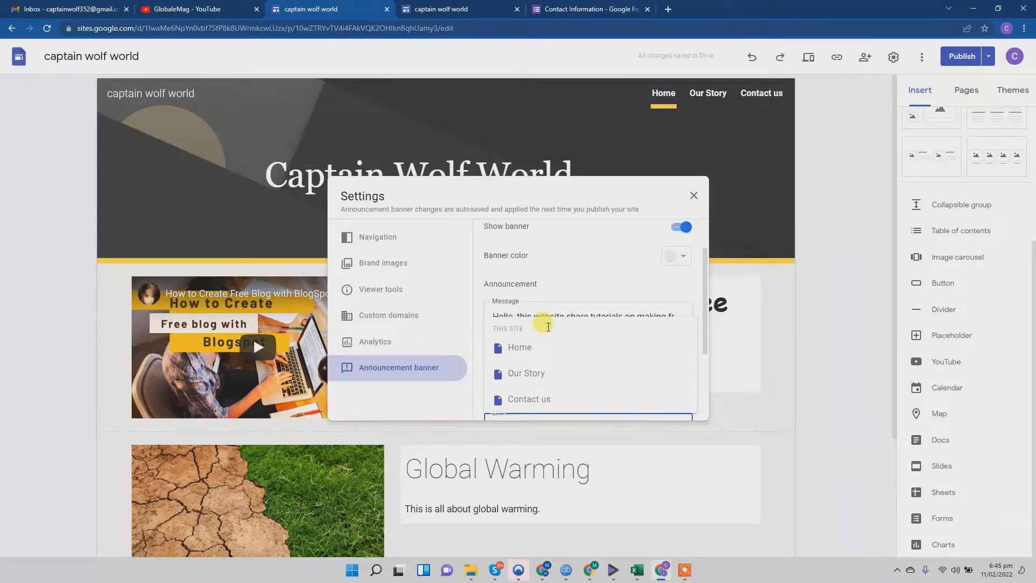
scroll(553, 329, "down", 1)
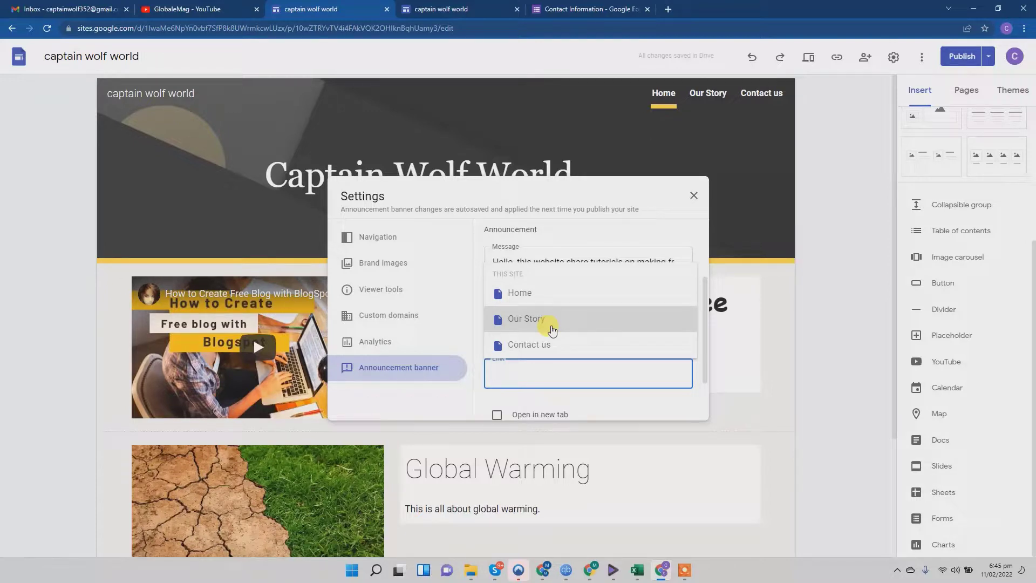
left_click(533, 303)
Step: Label the announcement banner's button "Free Websites Tutorials"
left_click(592, 320)
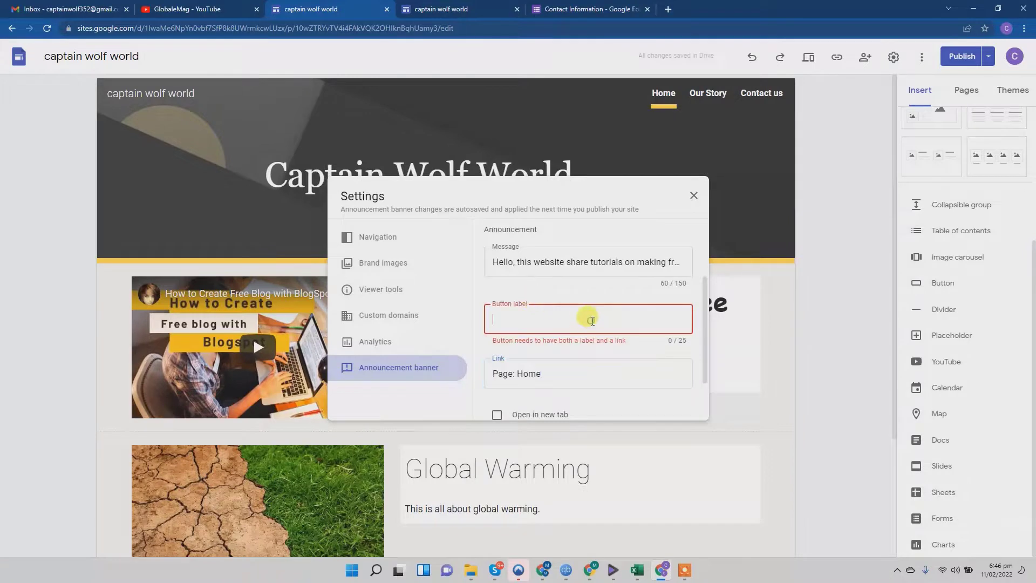
type("Ho")
key("BackSpace")
type("Ho")
key("BackSpace")
type("Free Websites T")
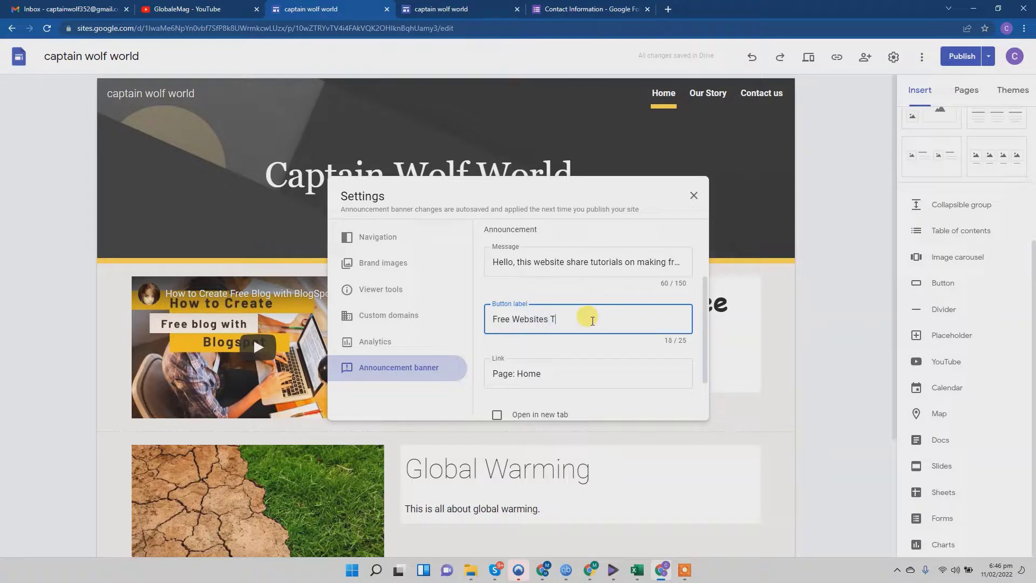
type("als")
Step: Set the announcement banner's visibility to Home page only and close the site settings
scroll(593, 321, "down", 2)
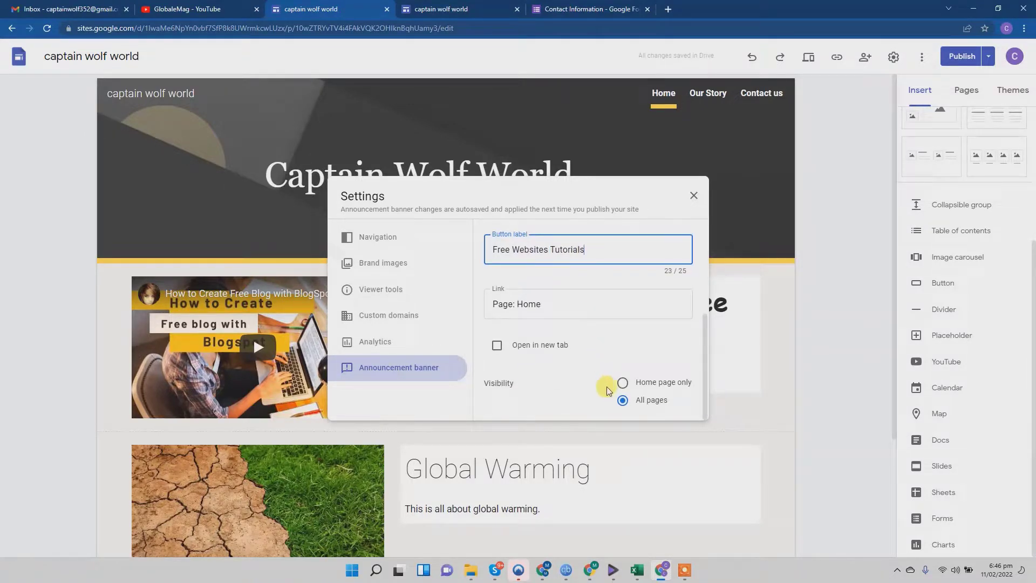
left_click_drag(481, 384, 522, 386)
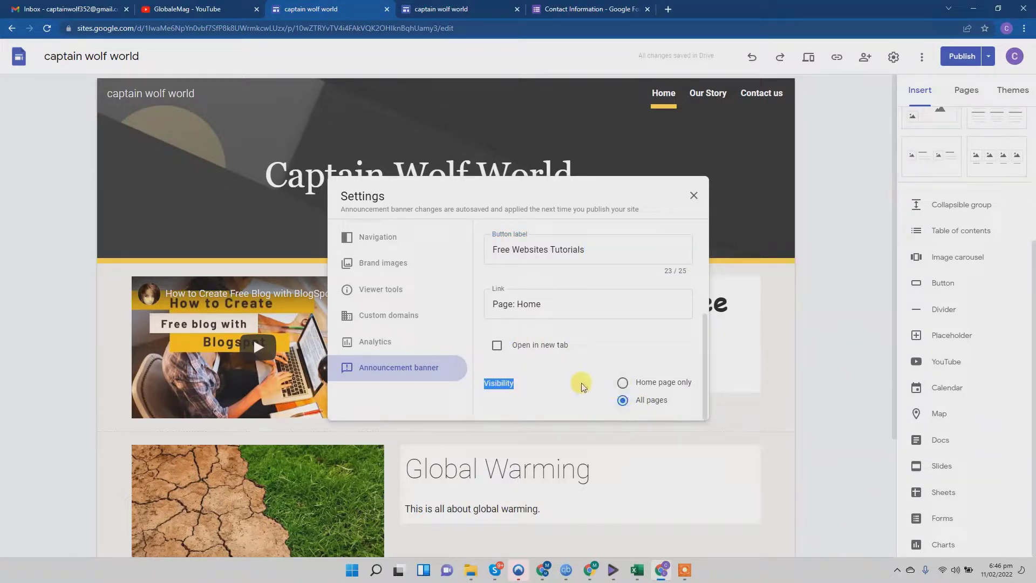
left_click(624, 385)
left_click_drag(707, 357, 695, 215)
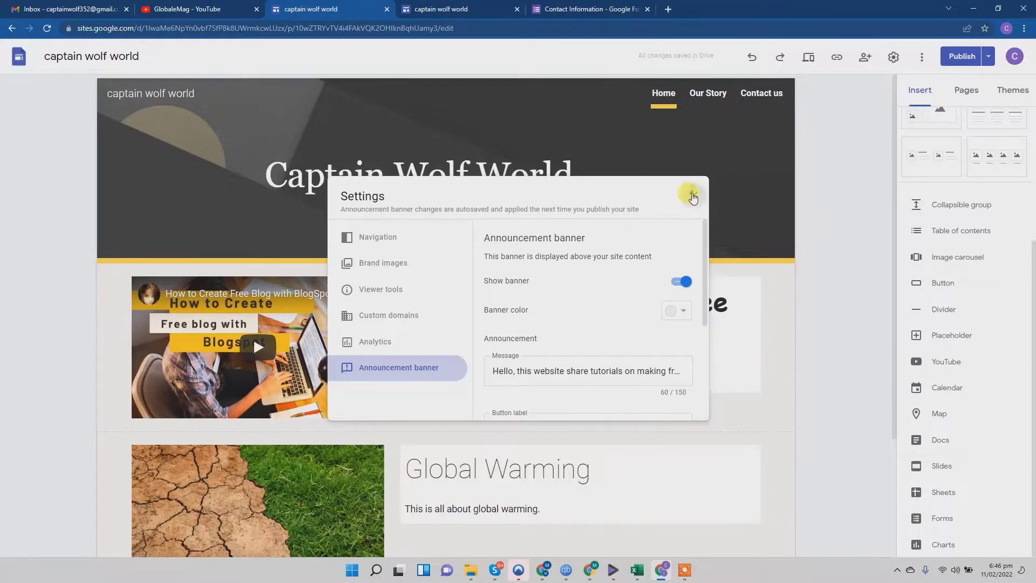
left_click(693, 195)
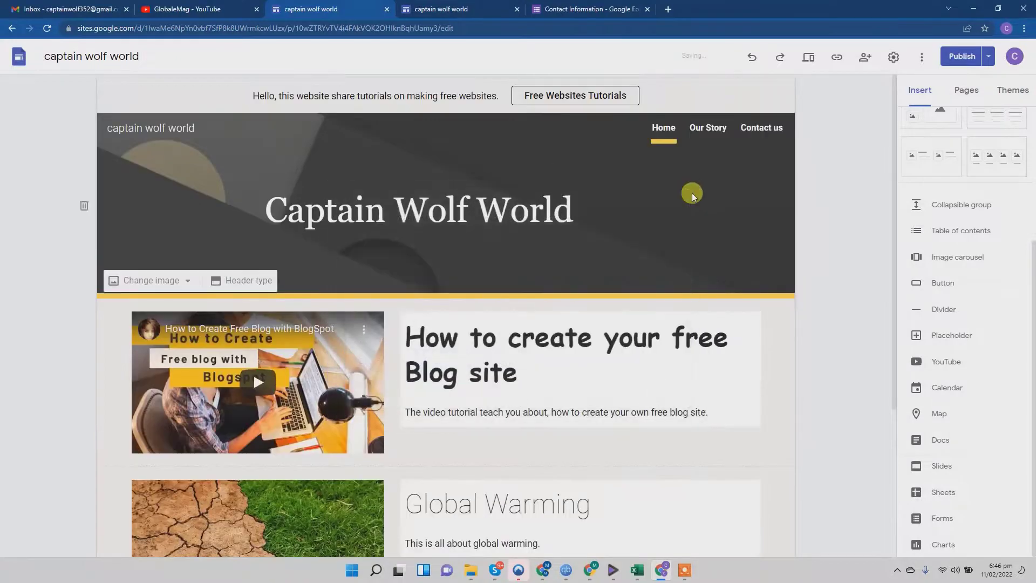
Step: Compare the draft homepage with the published one and publish the added announcement banner
left_click(955, 52)
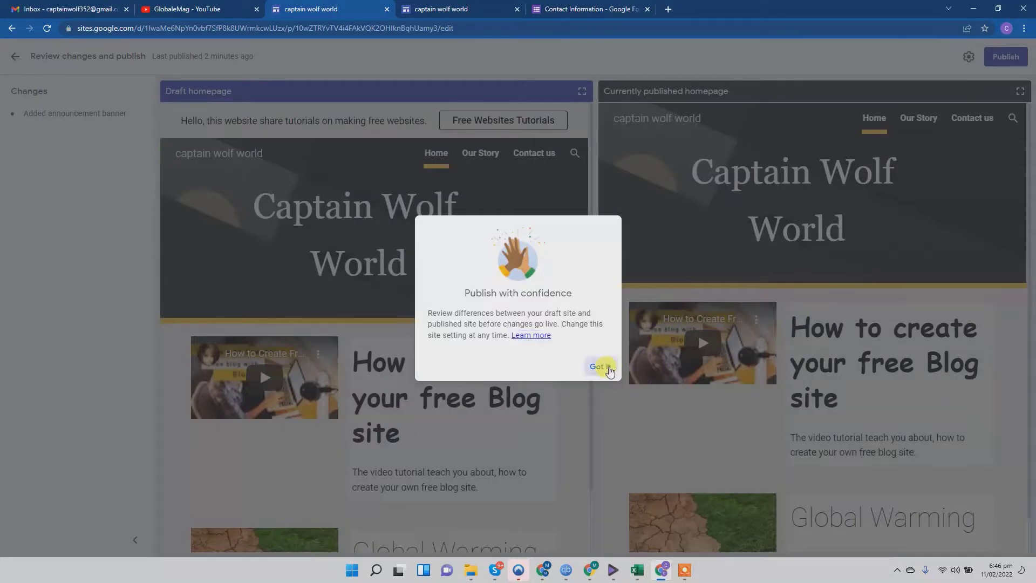
left_click(600, 367)
scroll(473, 202, "down", 1)
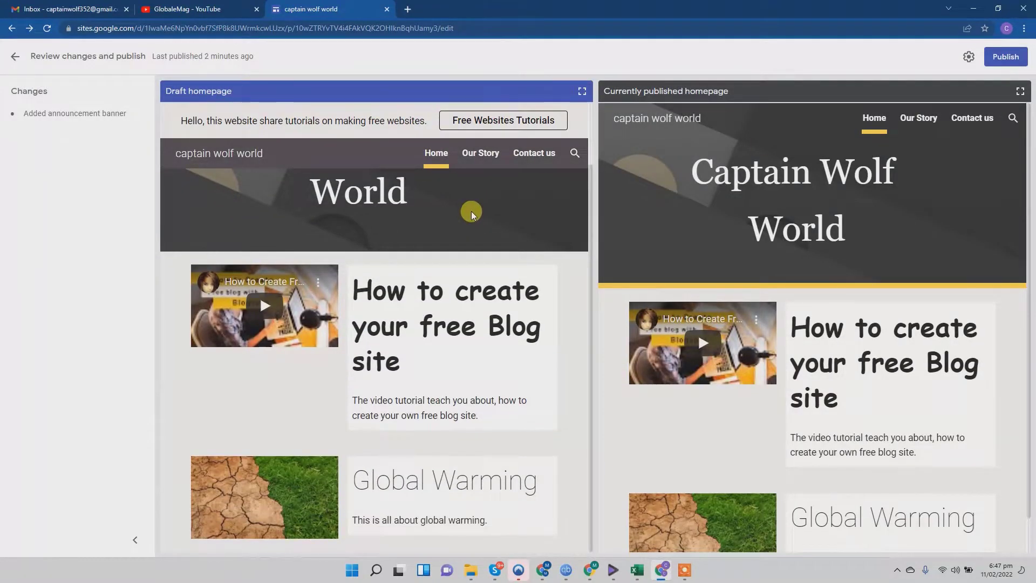
scroll(471, 212, "up", 1)
left_click(1016, 58)
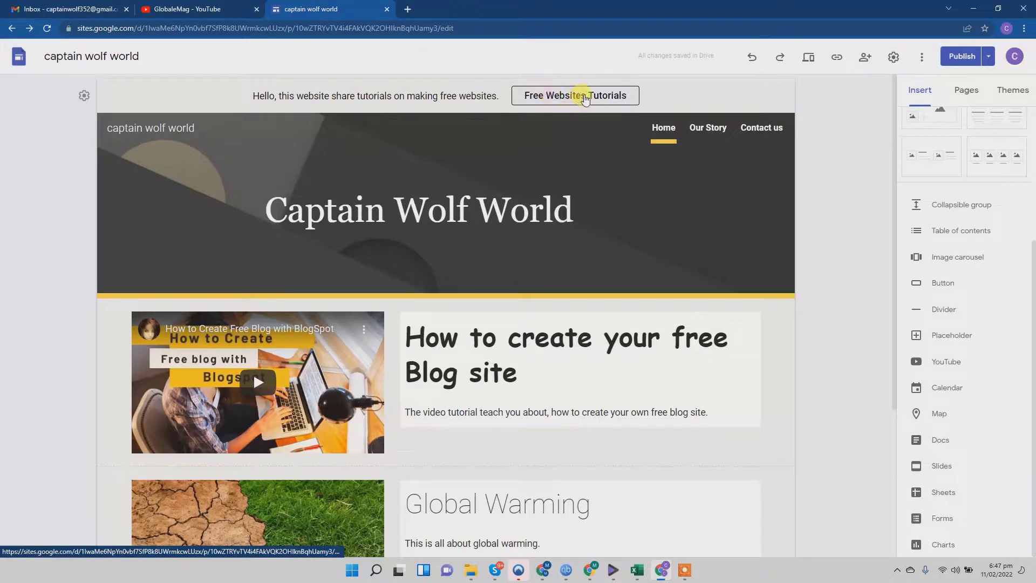
Step: View the published site and check the announcement banner on the Home, Our Story and Contact us pages
left_click(990, 57)
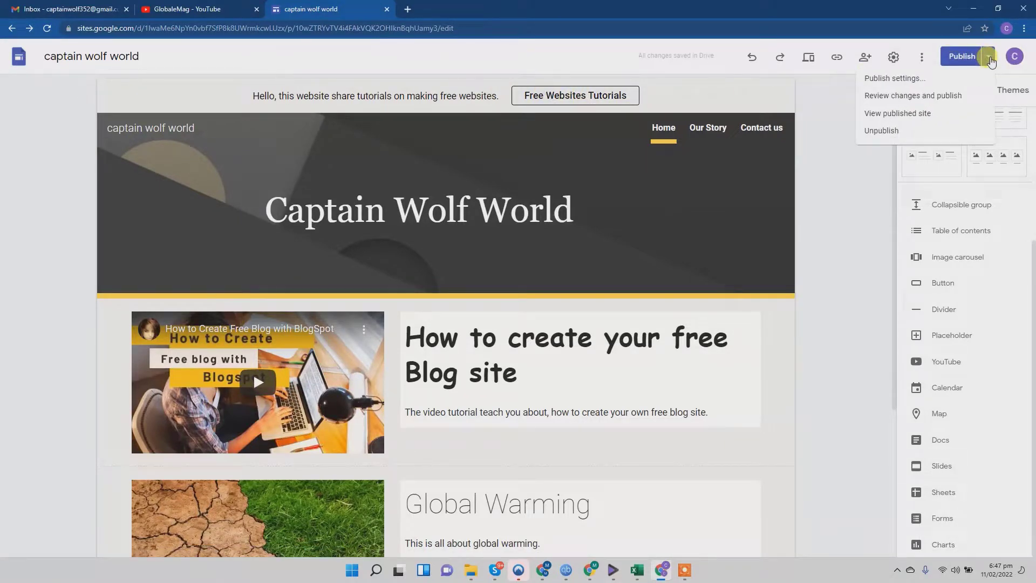
left_click(916, 113)
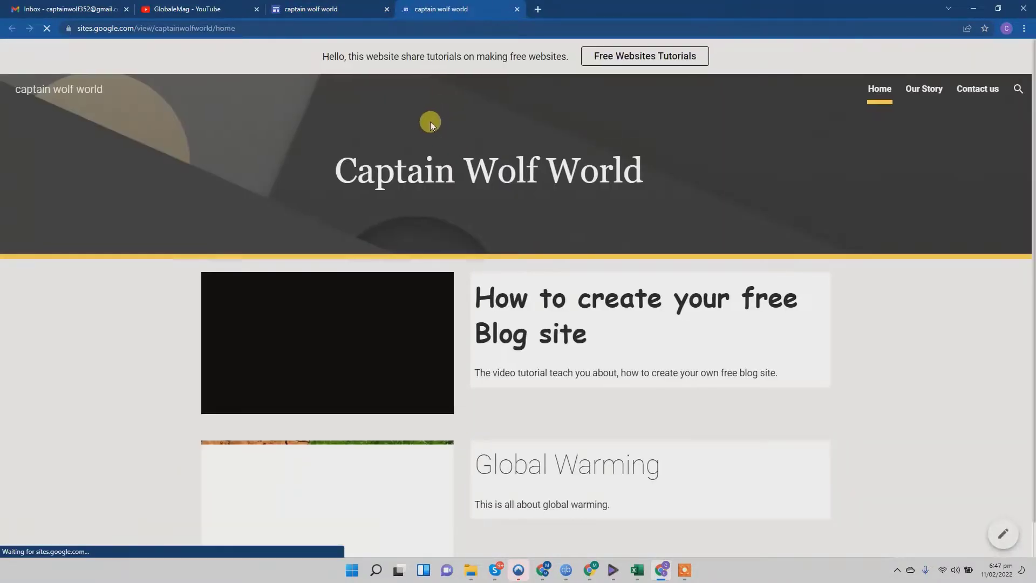
left_click_drag(323, 61, 551, 74)
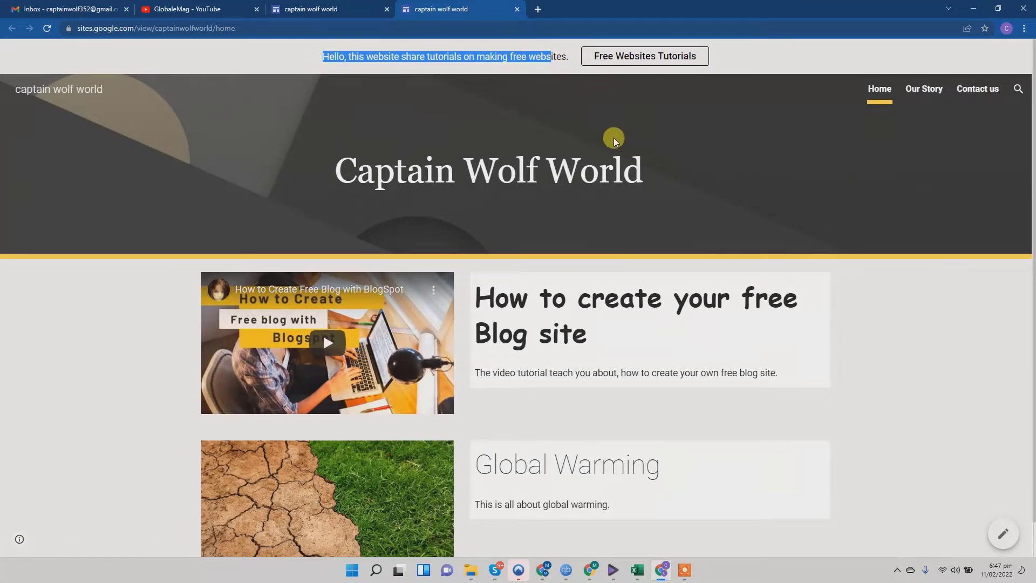
left_click(927, 95)
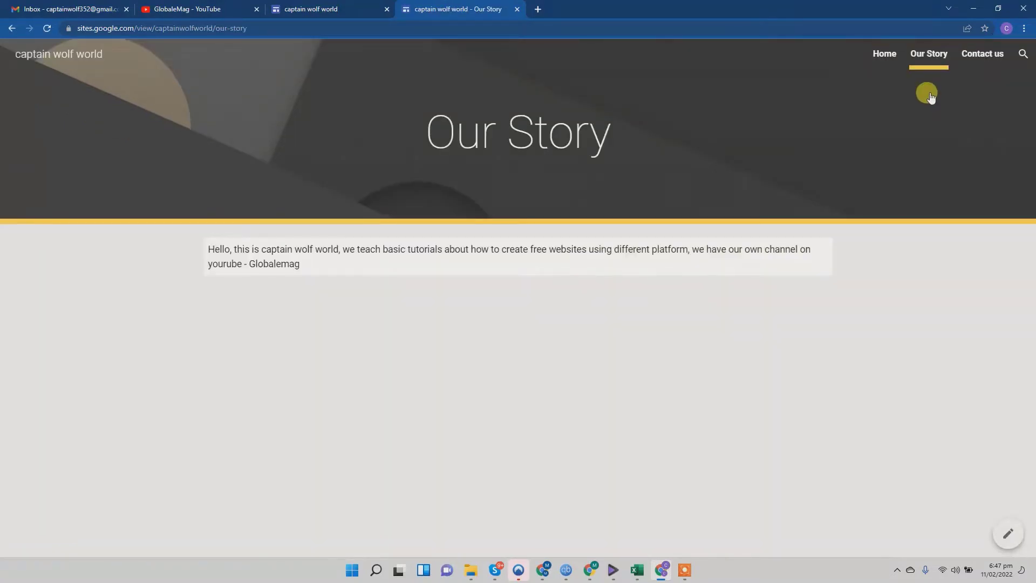
left_click(980, 63)
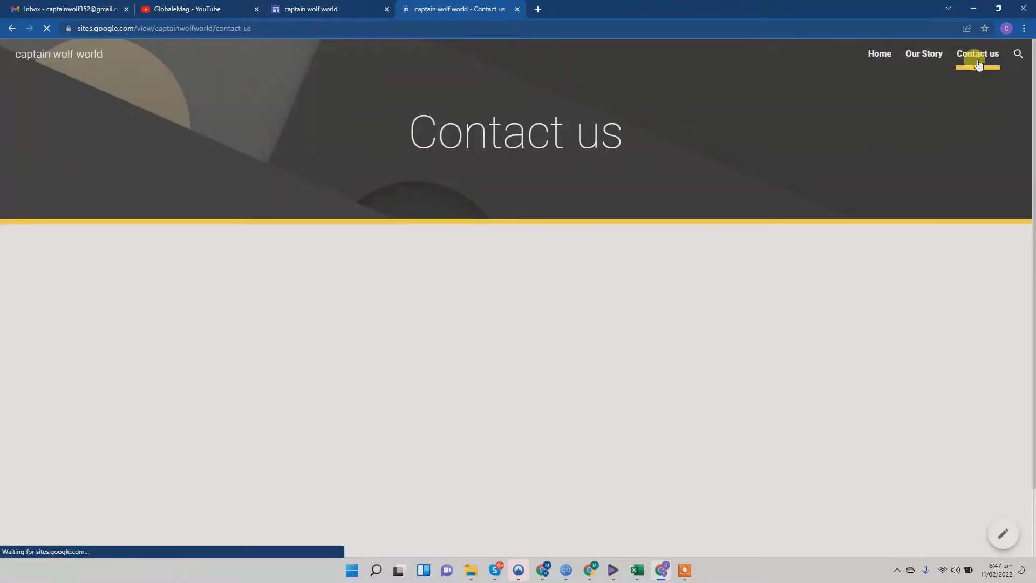
left_click(879, 60)
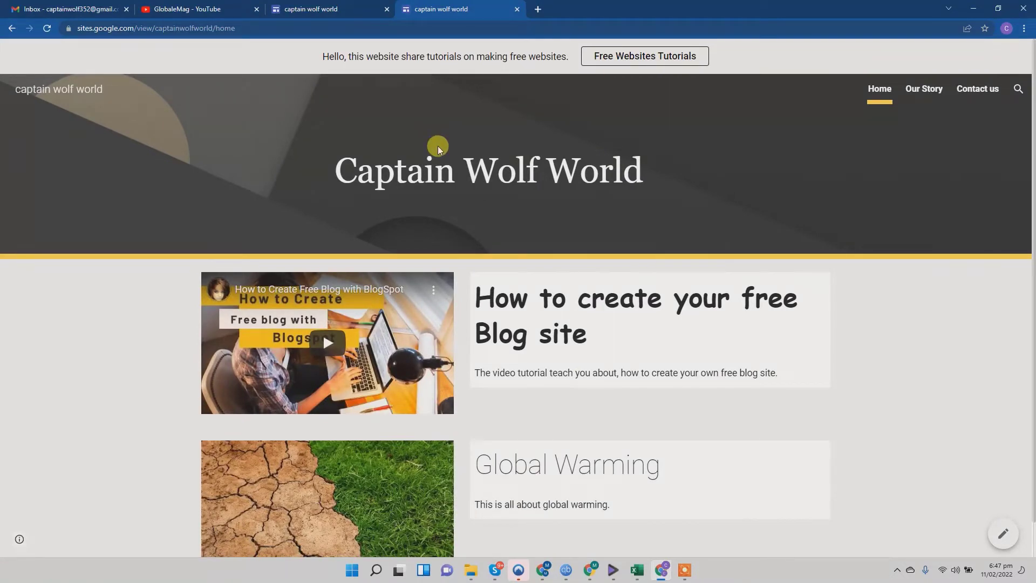
scroll(437, 145, "down", 1)
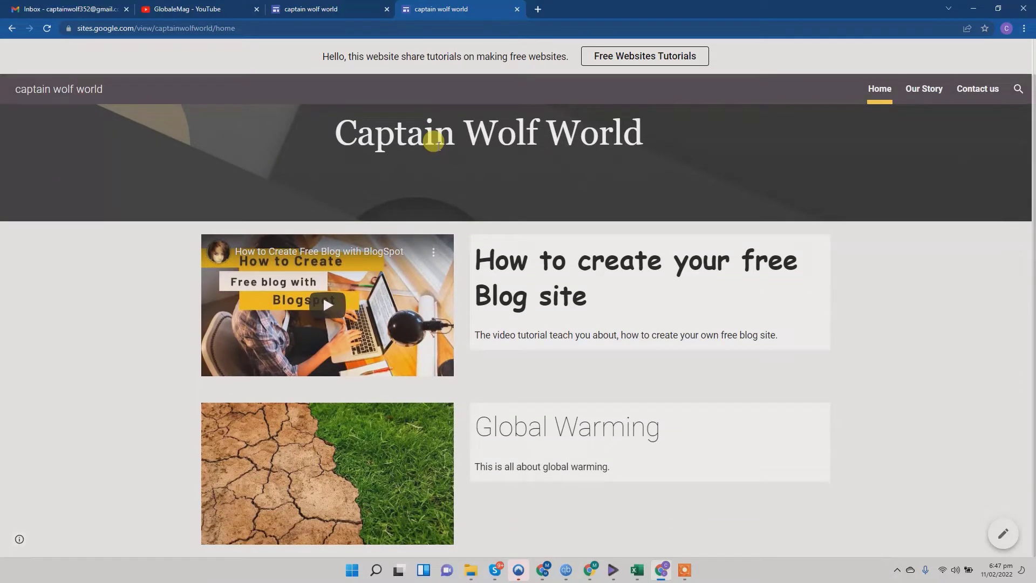
scroll(435, 141, "up", 1)
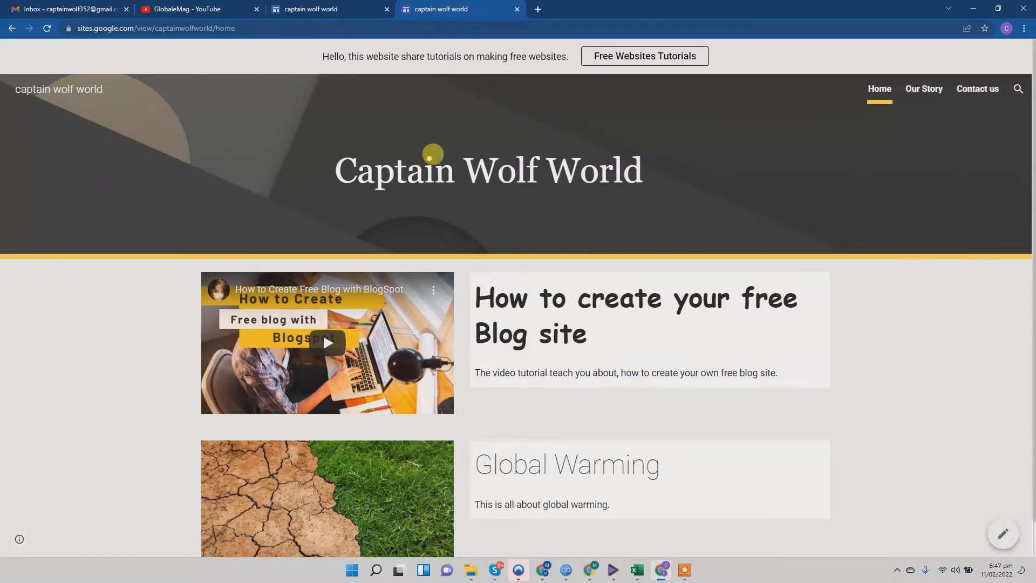
Step: Look over the Home page in the site editor and switch to the GlobaleMag channel on YouTube
left_click(336, 17)
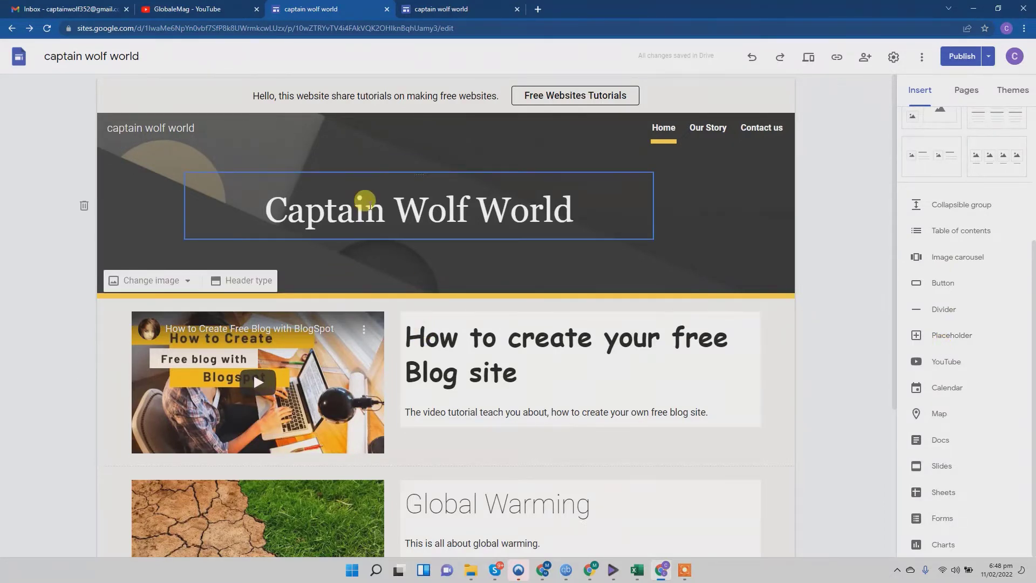
scroll(424, 309, "down", 4)
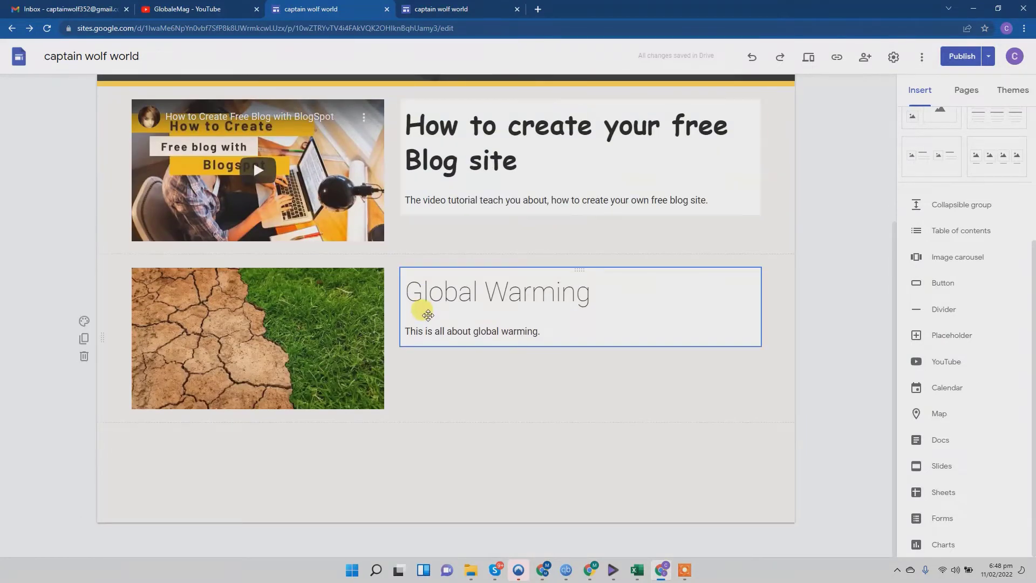
scroll(432, 313, "up", 4)
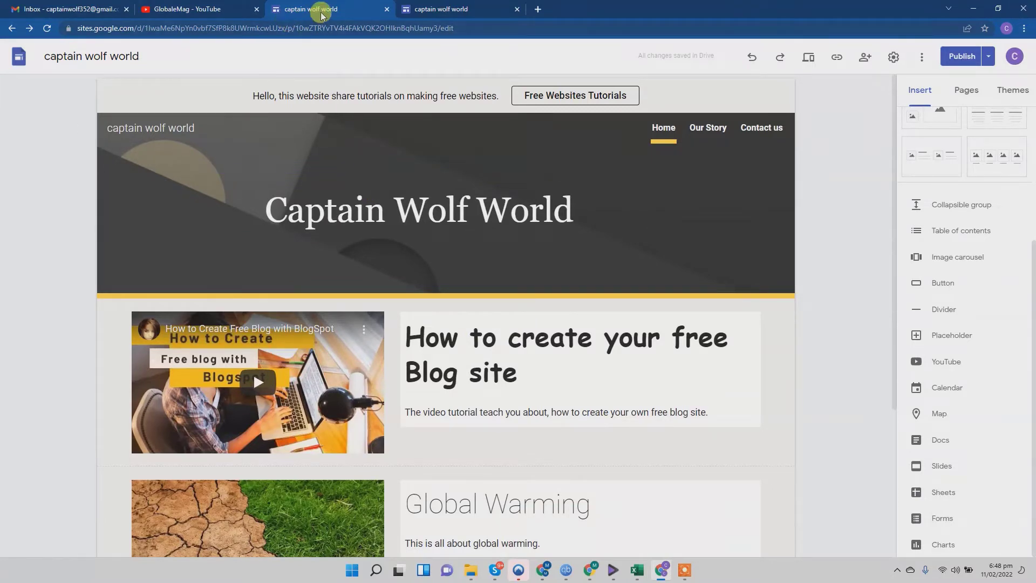
left_click(208, 16)
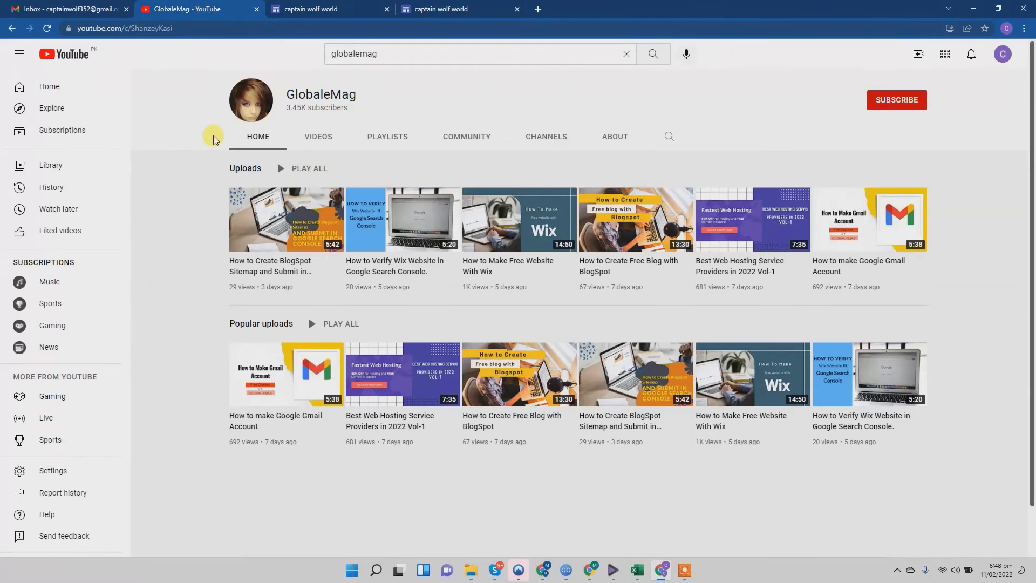